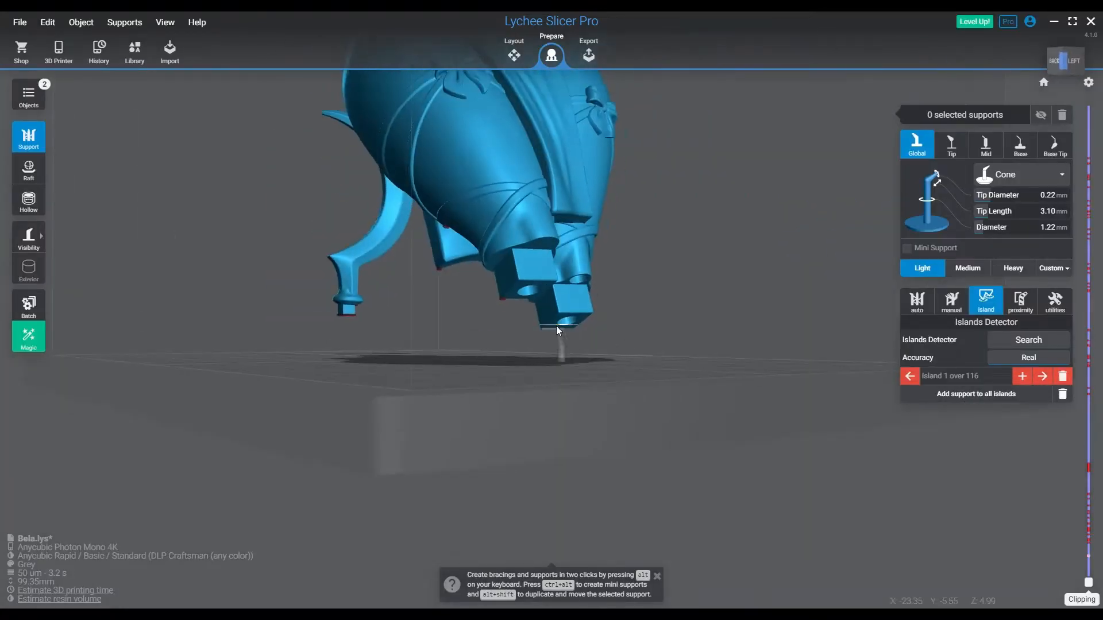
# - Choose the Medium support preset and place supports at the corners of the higher leg's square peg
pyautogui.moveTo(556, 325); pyautogui.dragTo(661, 306, button='right')
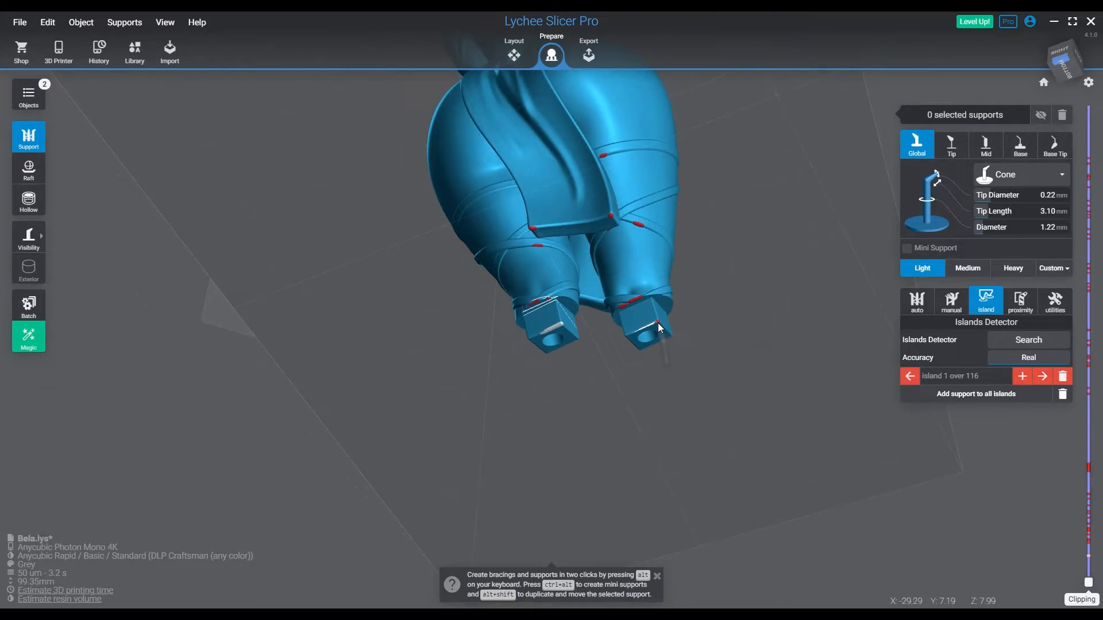
pyautogui.click(968, 268)
pyautogui.moveTo(722, 343); pyautogui.dragTo(666, 361, button='right')
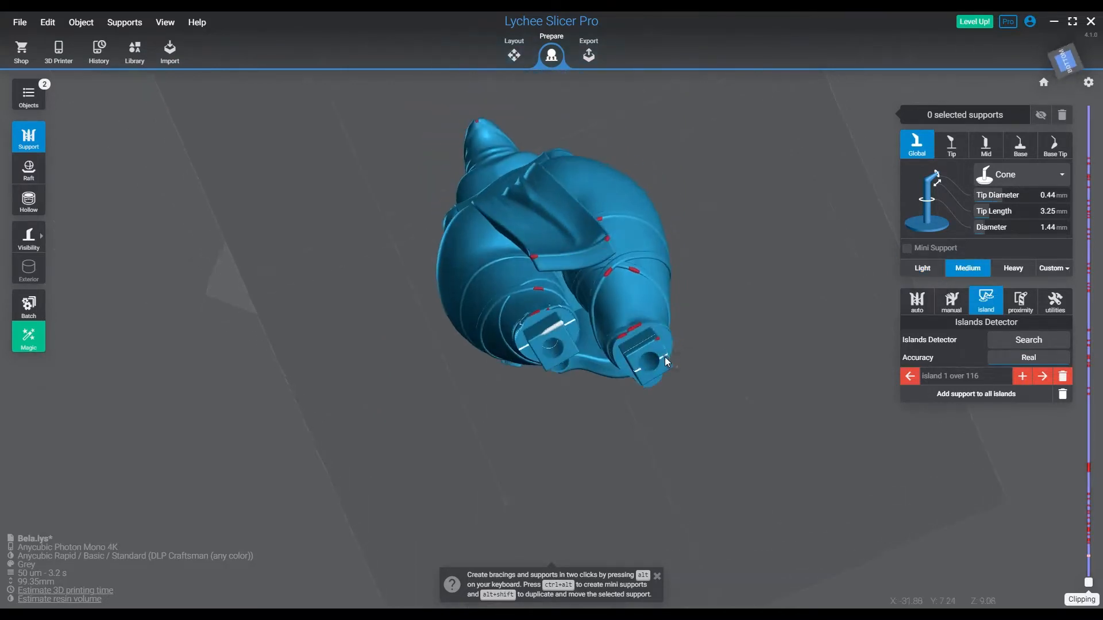
pyautogui.scroll(5, 658, 339)
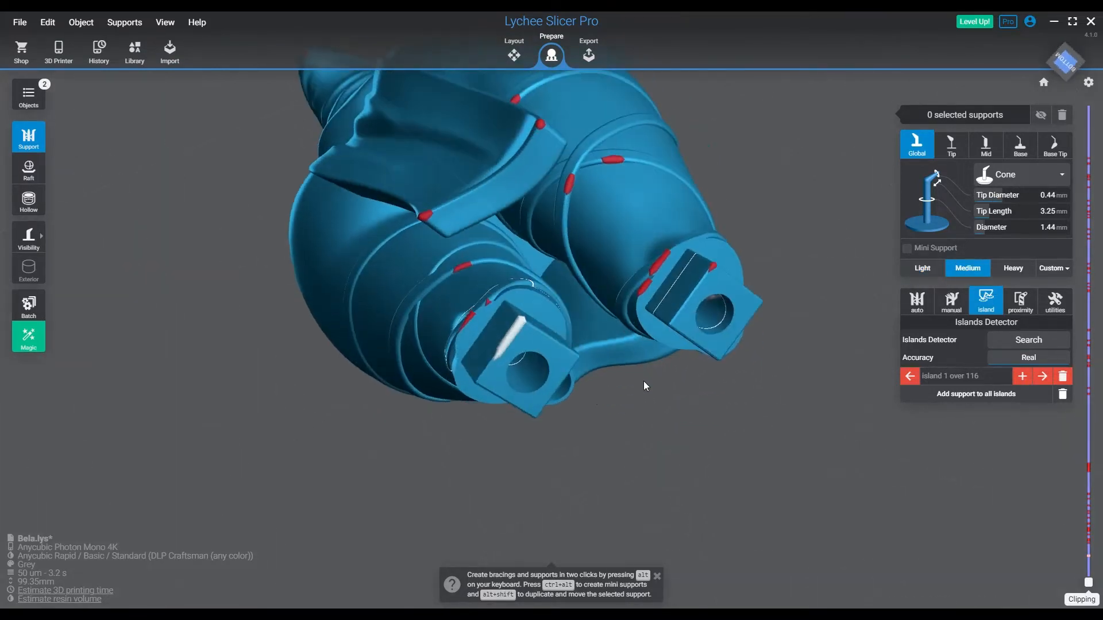
pyautogui.click(712, 265)
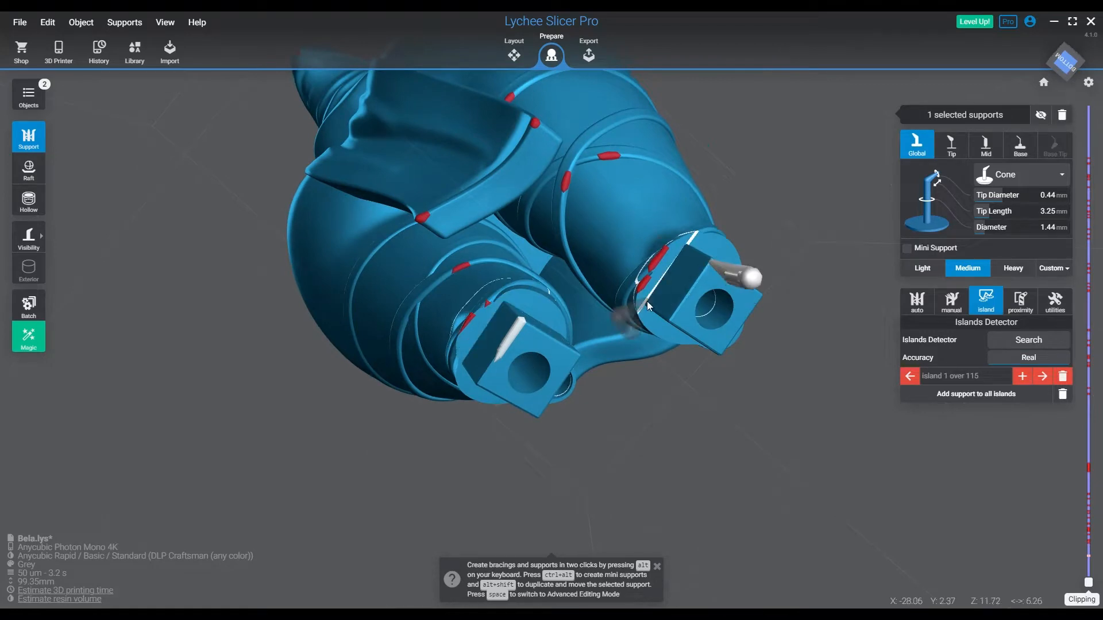
pyautogui.moveTo(712, 265); pyautogui.dragTo(498, 104, button='right')
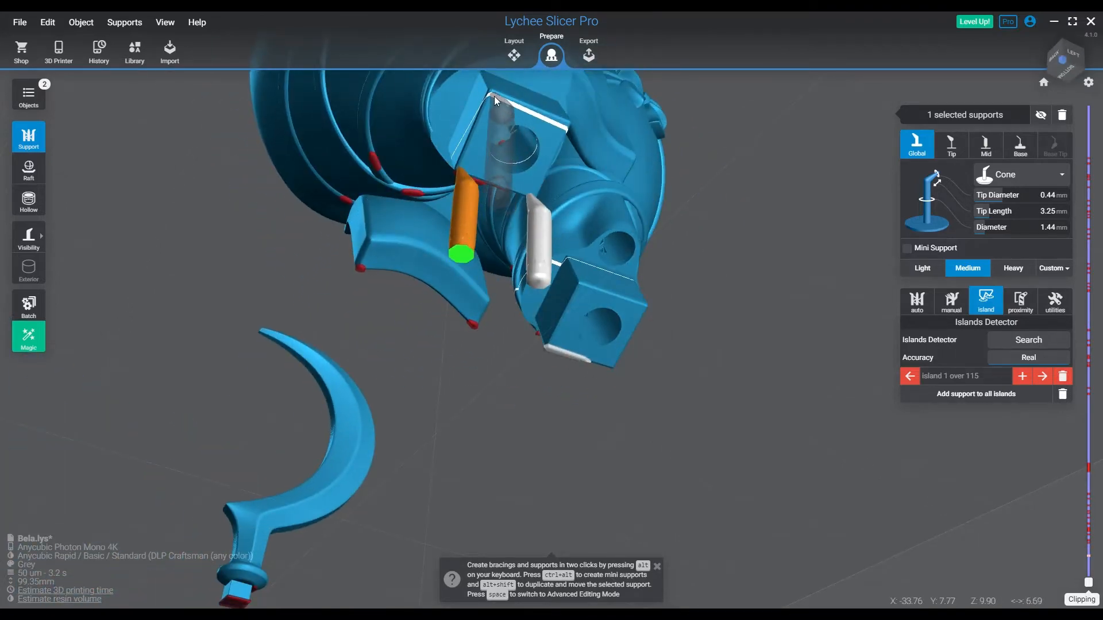
pyautogui.click(494, 96)
pyautogui.moveTo(566, 125); pyautogui.dragTo(452, 149, button='right')
# - Place additional Medium supports around the hole in the higher leg's peg
pyautogui.click(464, 148)
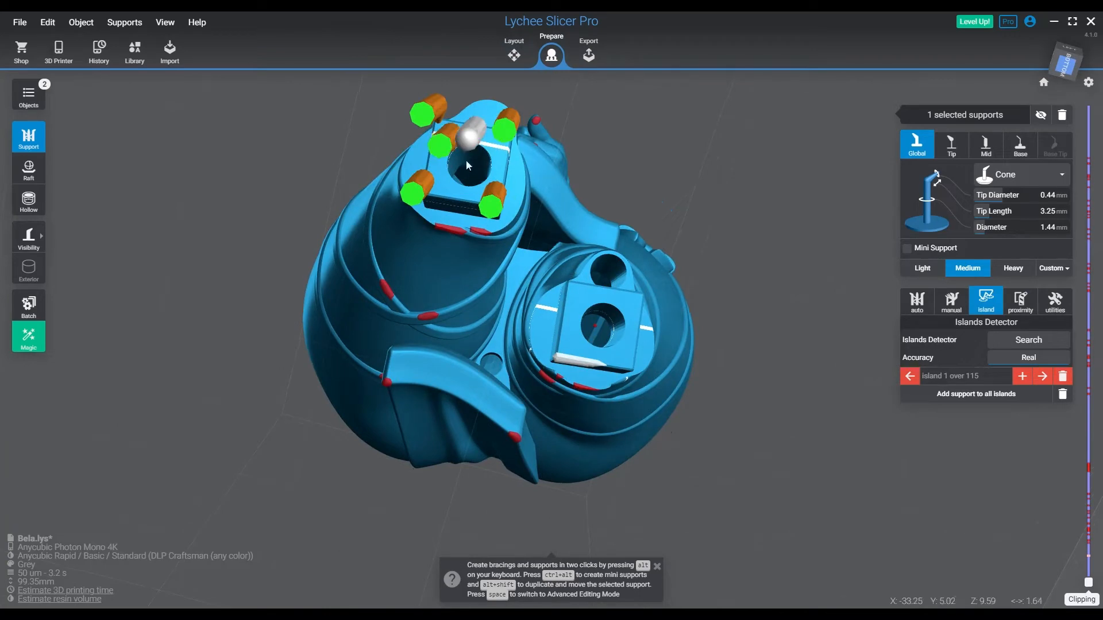
pyautogui.click(444, 185)
pyautogui.click(460, 195)
pyautogui.click(495, 163)
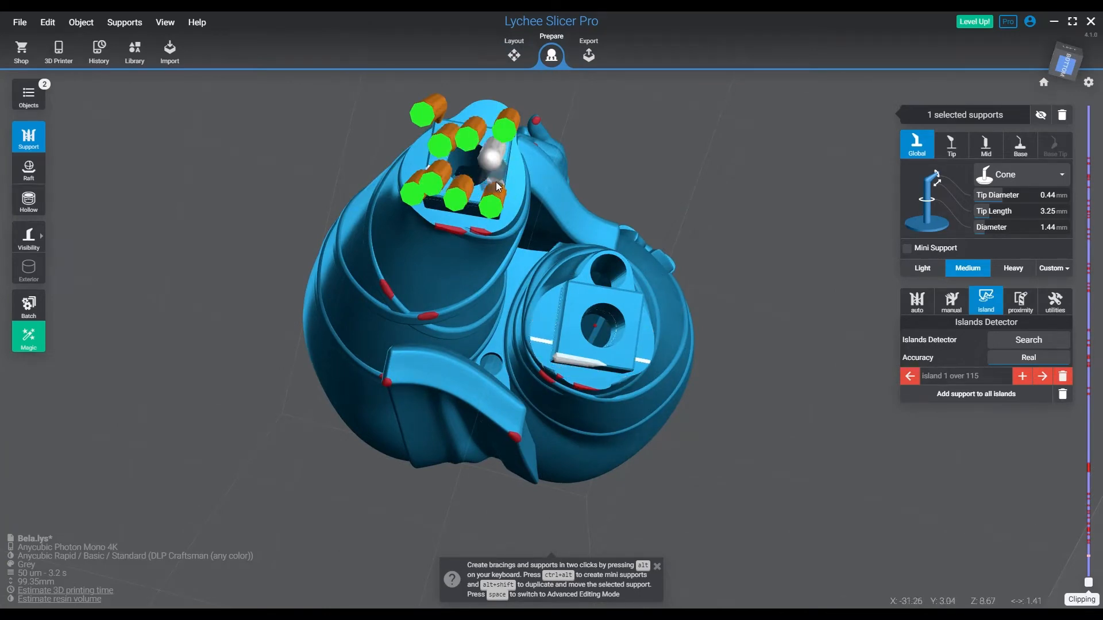
# - Support the red islands and the flat rim beside them at the front of the higher leg's cut end
pyautogui.moveTo(537, 247); pyautogui.dragTo(498, 210, button='right')
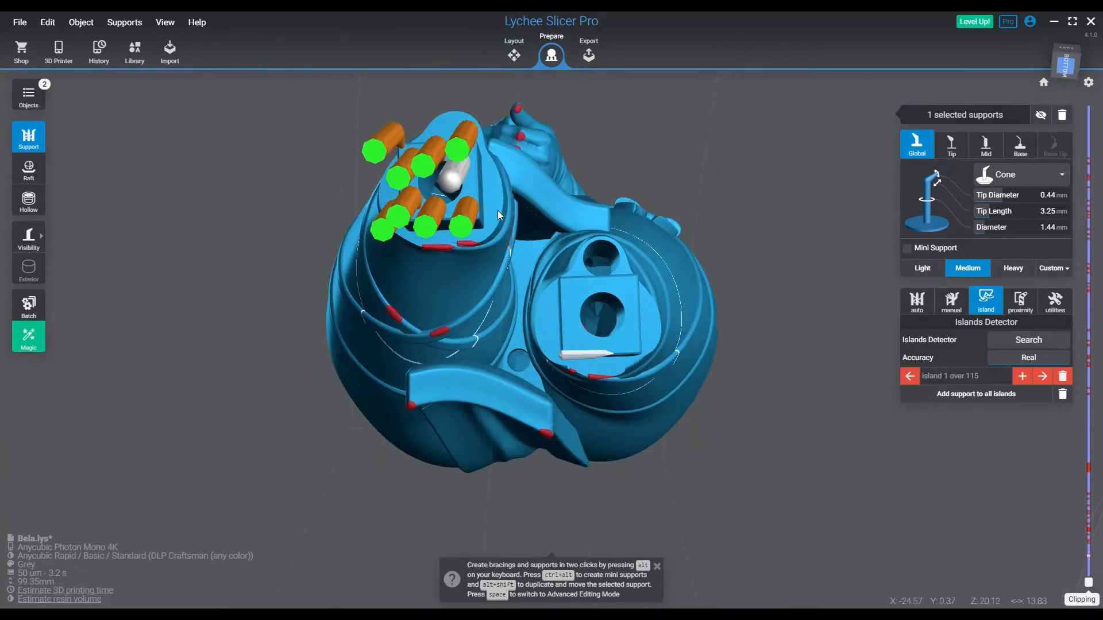
pyautogui.click(466, 245)
pyautogui.click(427, 248)
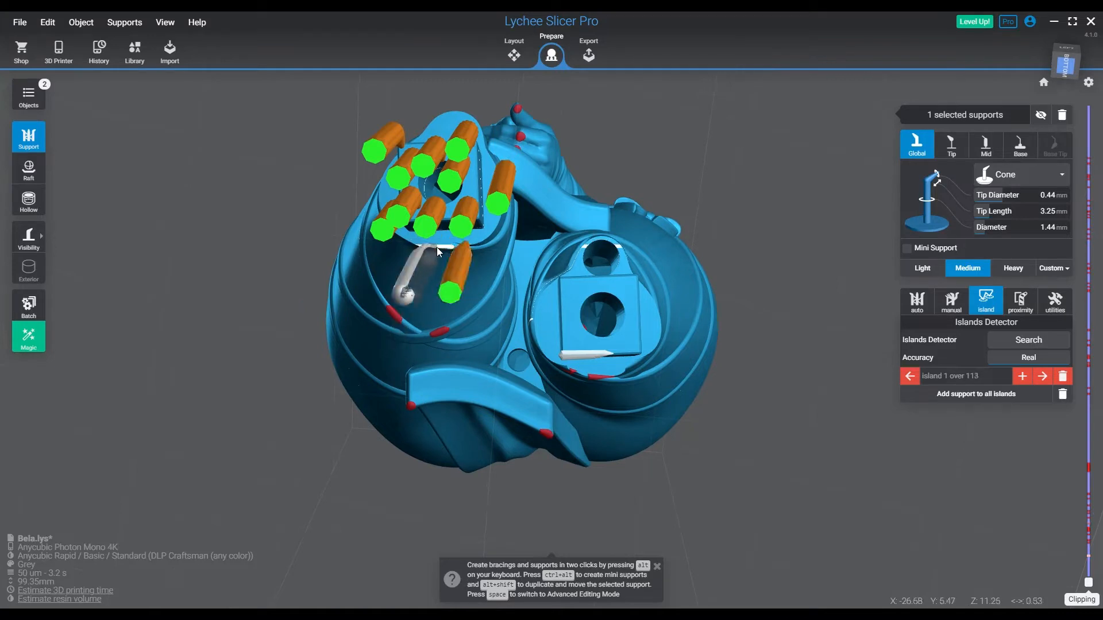
pyautogui.click(444, 247)
pyautogui.click(492, 232)
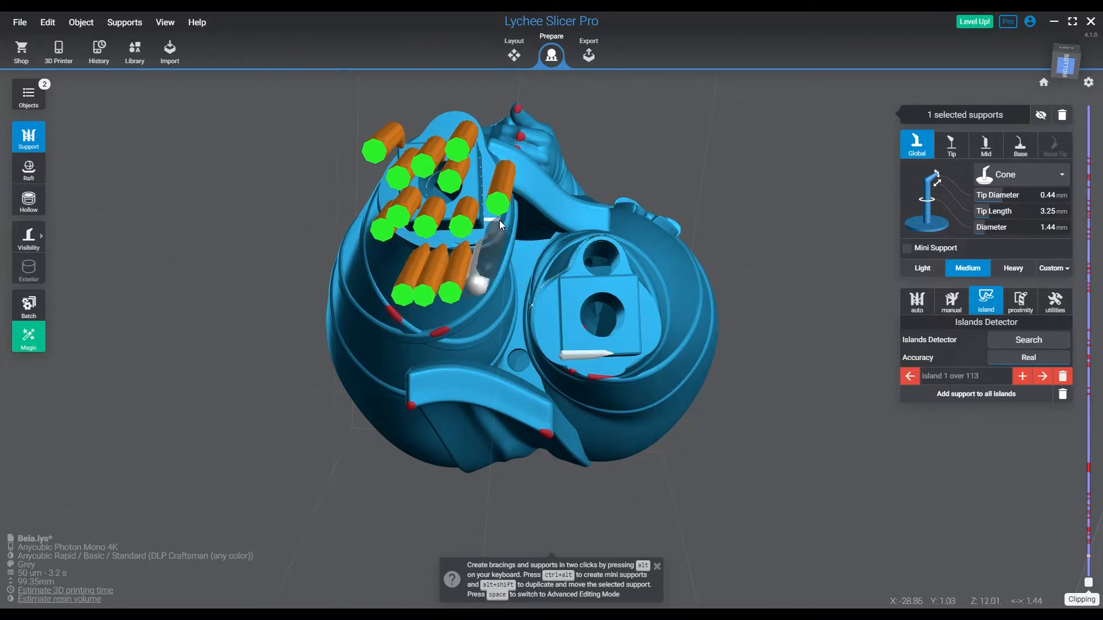
# - Add Medium supports across the rest of the flat cut face surrounding the higher leg's peg
pyautogui.moveTo(499, 219); pyautogui.dragTo(446, 187, button='right')
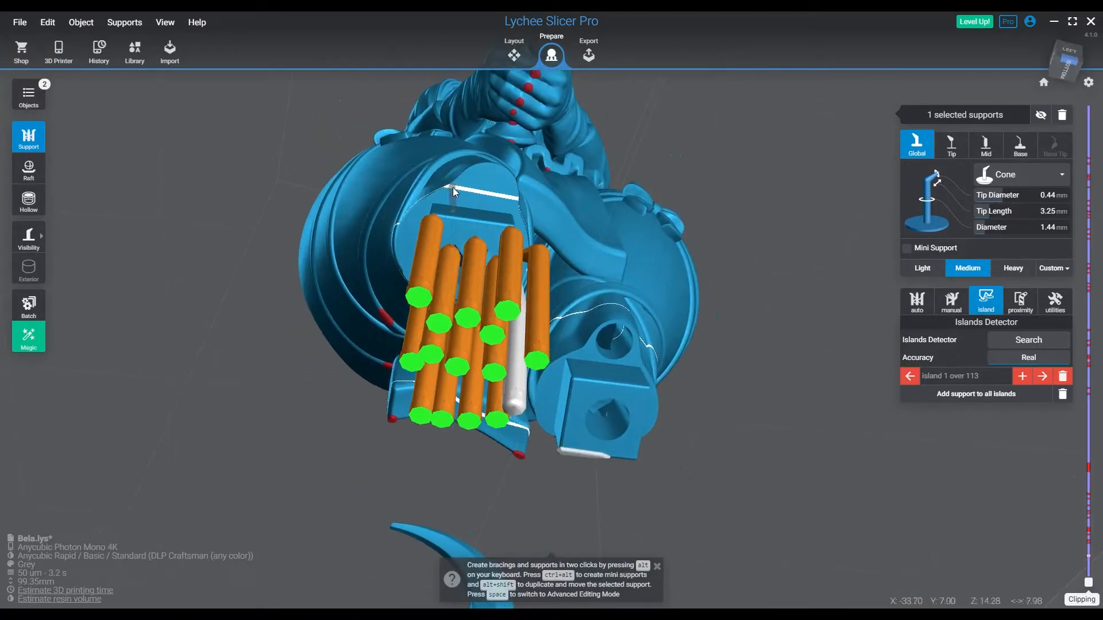
pyautogui.moveTo(453, 187); pyautogui.dragTo(510, 186)
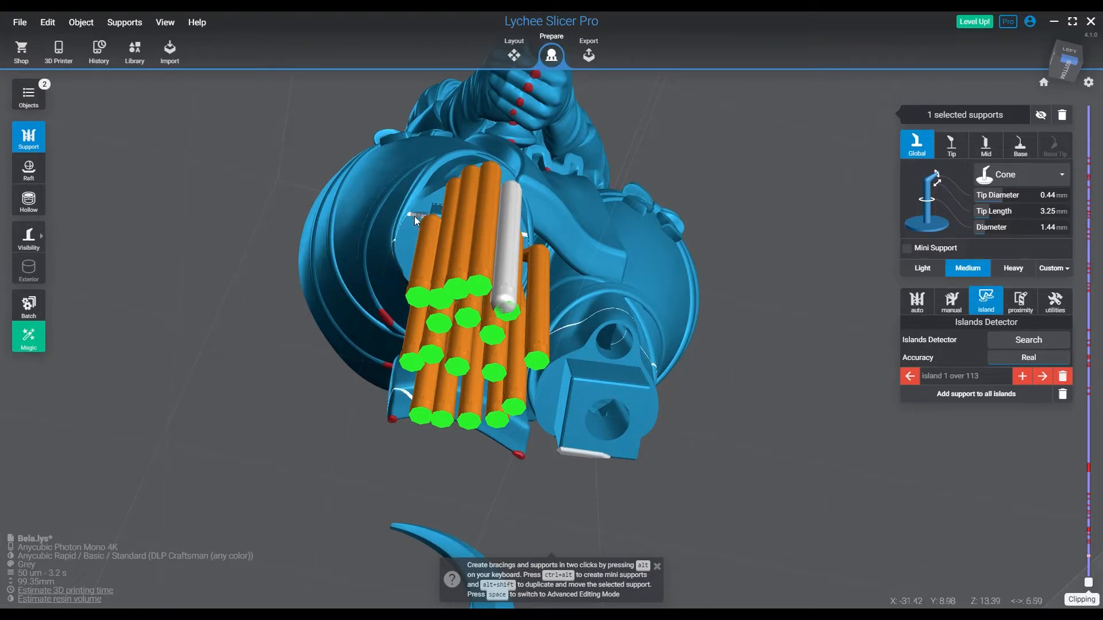
pyautogui.click(407, 222)
pyautogui.moveTo(421, 204); pyautogui.dragTo(568, 184, button='right')
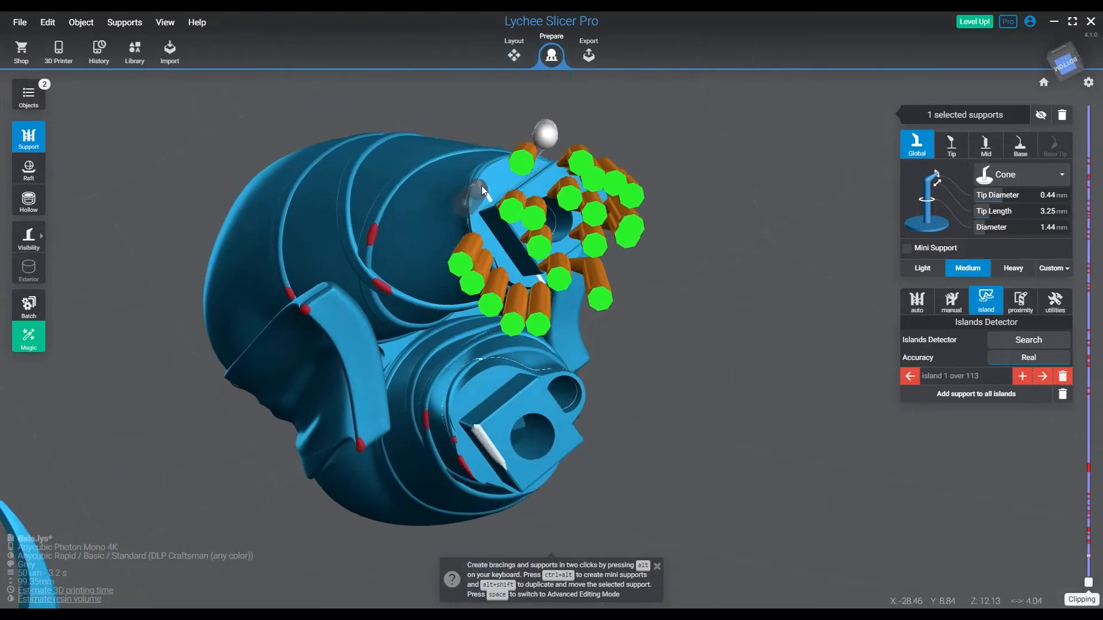
pyautogui.click(495, 170)
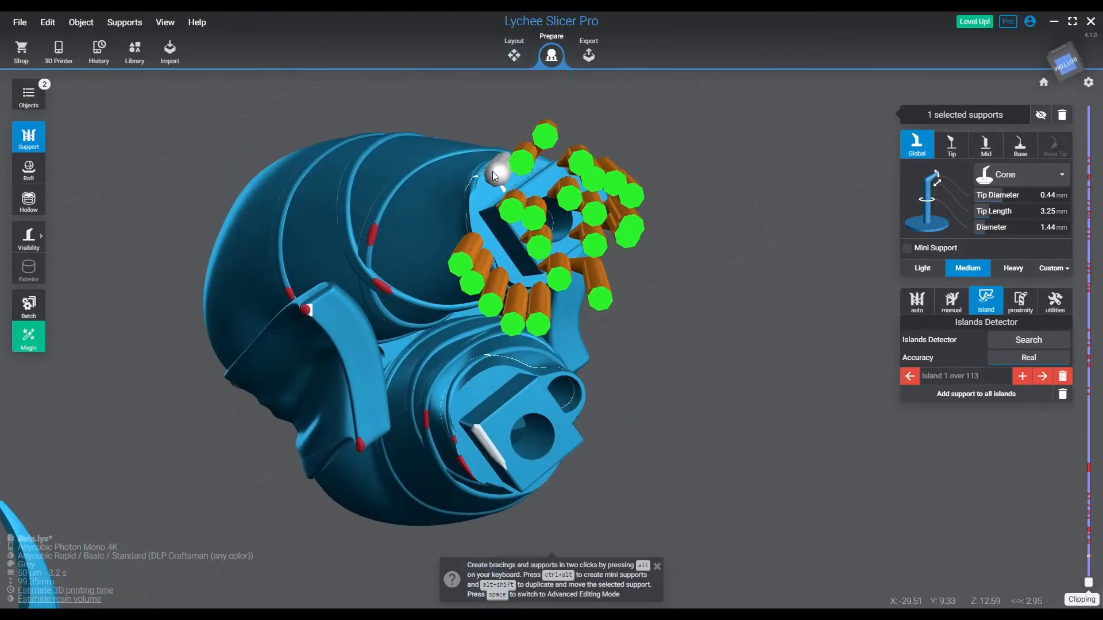
pyautogui.click(473, 210)
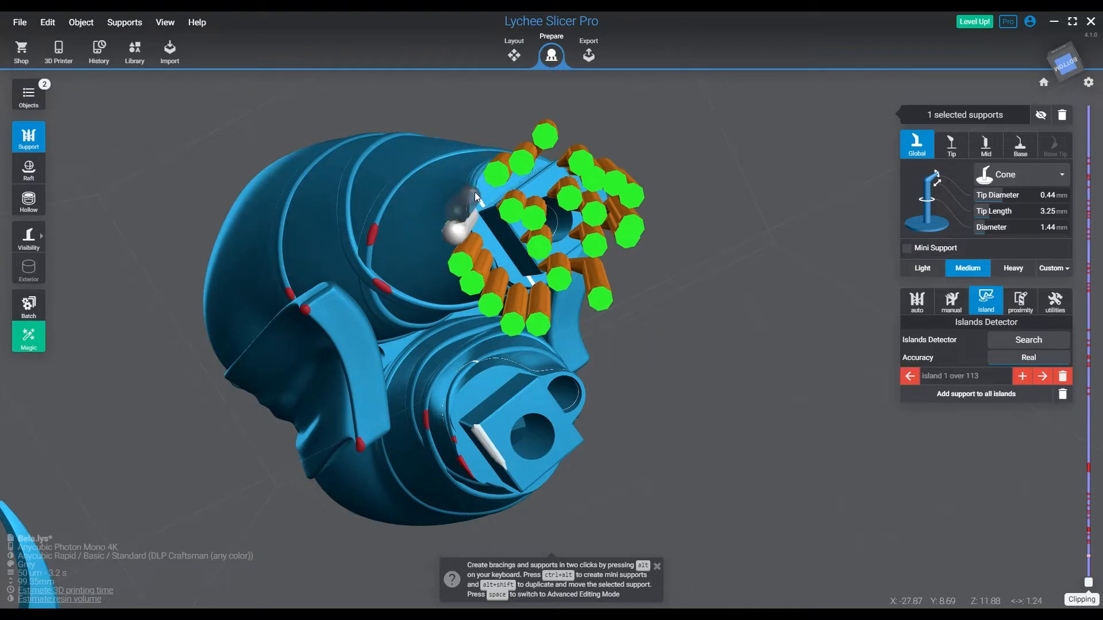
# - Use Advanced Editing Mode to shift the tips of two adjacent supports under the front of the higher leg's rim
pyautogui.moveTo(474, 189); pyautogui.dragTo(739, 304, button='right')
pyautogui.press('space')
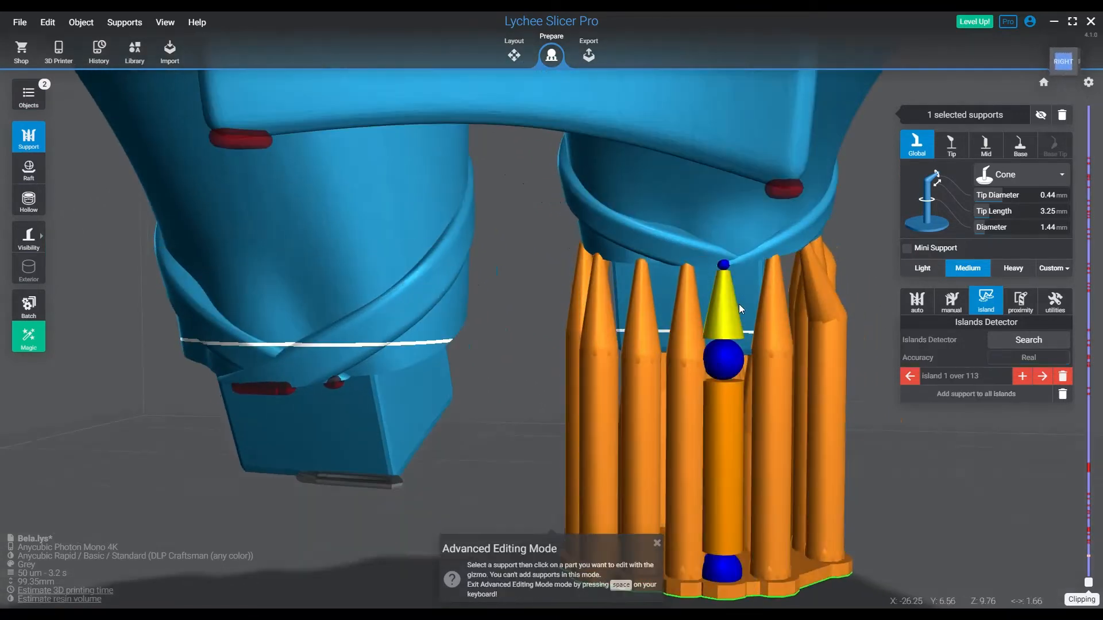
pyautogui.moveTo(725, 264); pyautogui.dragTo(725, 265)
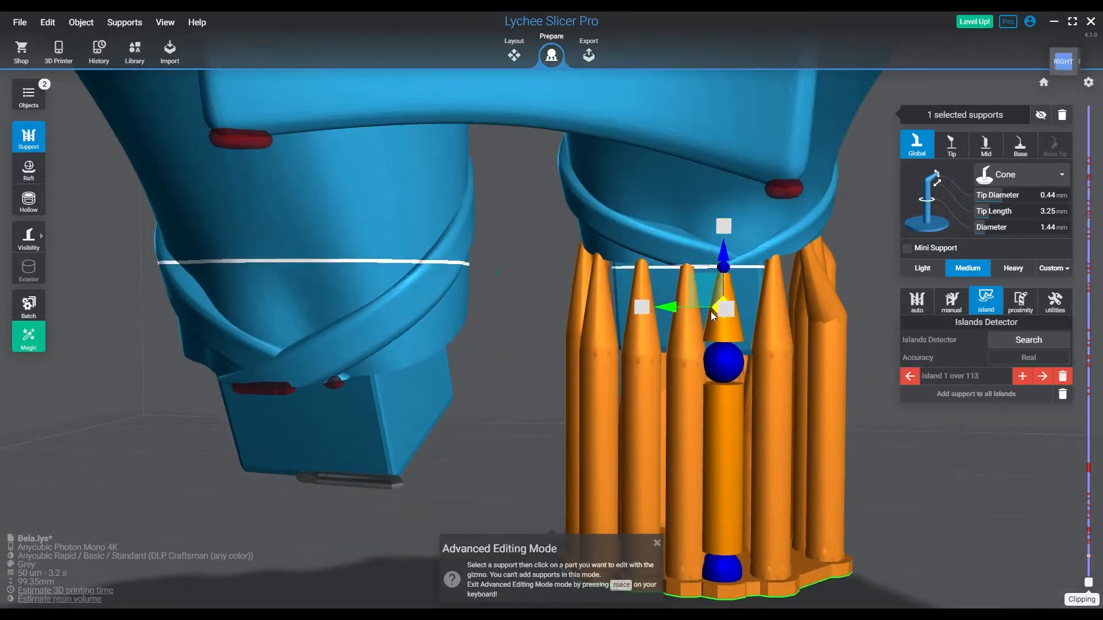
pyautogui.moveTo(712, 316); pyautogui.dragTo(683, 393, button='right')
pyautogui.press('space')
pyautogui.press('space')
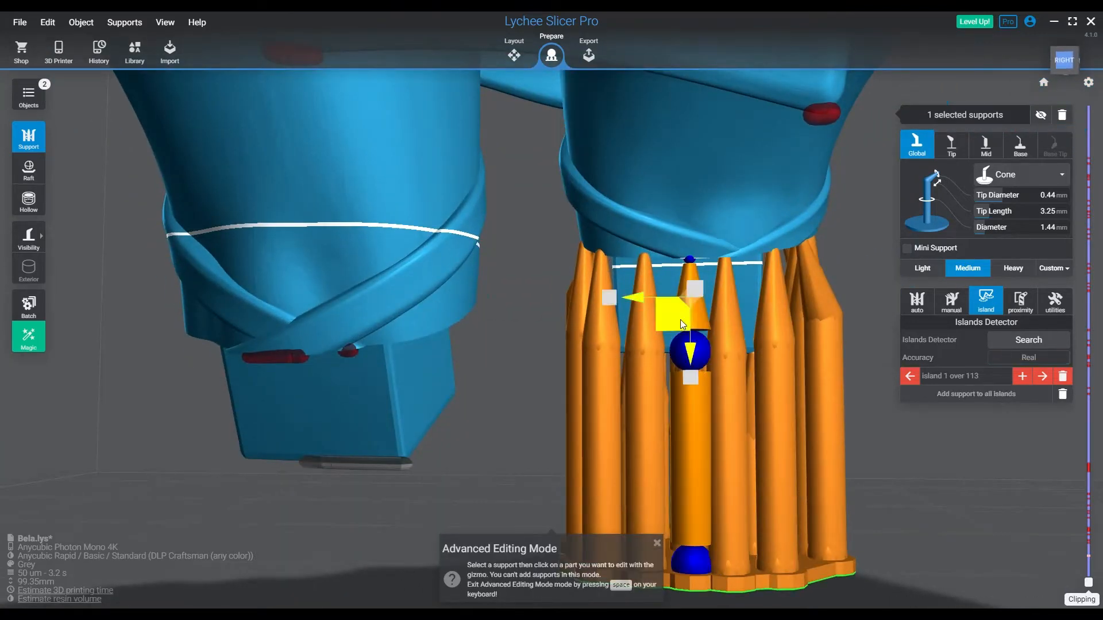
pyautogui.moveTo(680, 319); pyautogui.dragTo(728, 323, button='right')
pyautogui.press('space')
# - Fine-tune the tip positions of the next three supports along the front rim of the higher leg
pyautogui.moveTo(703, 358); pyautogui.dragTo(653, 390, button='right')
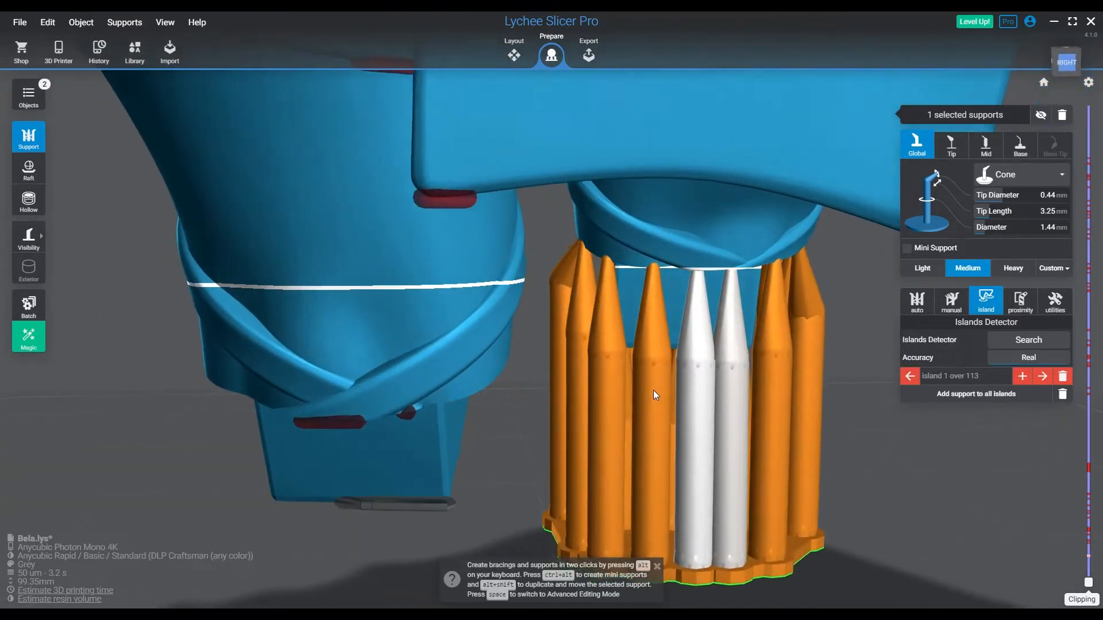
pyautogui.press('space')
pyautogui.click(662, 319)
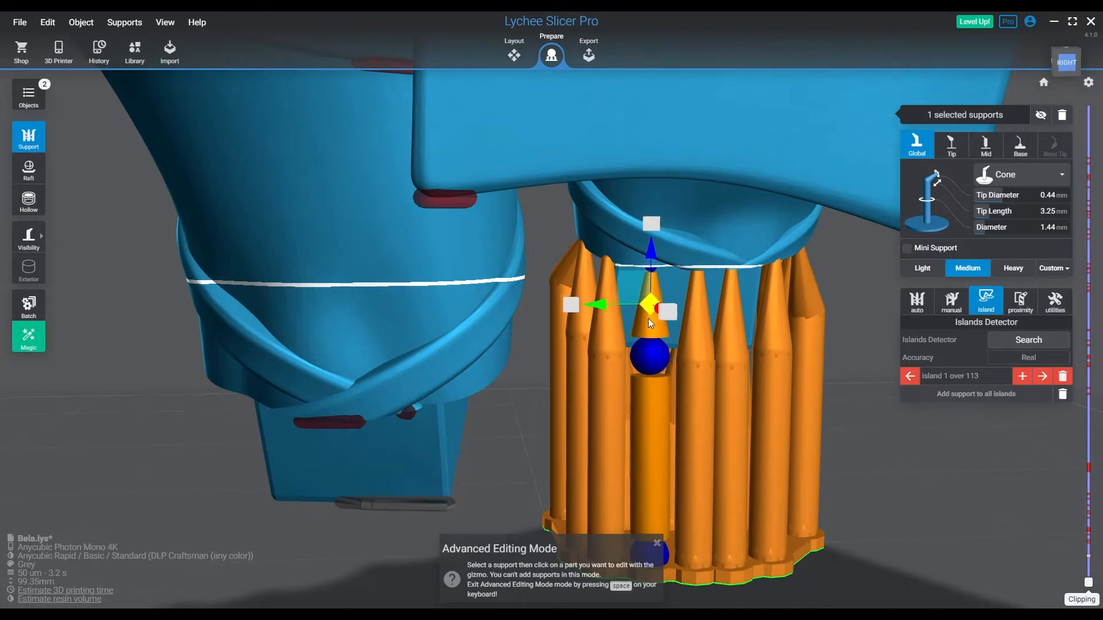
pyautogui.press('space')
pyautogui.click(615, 344)
pyautogui.press('space')
pyautogui.click(609, 306)
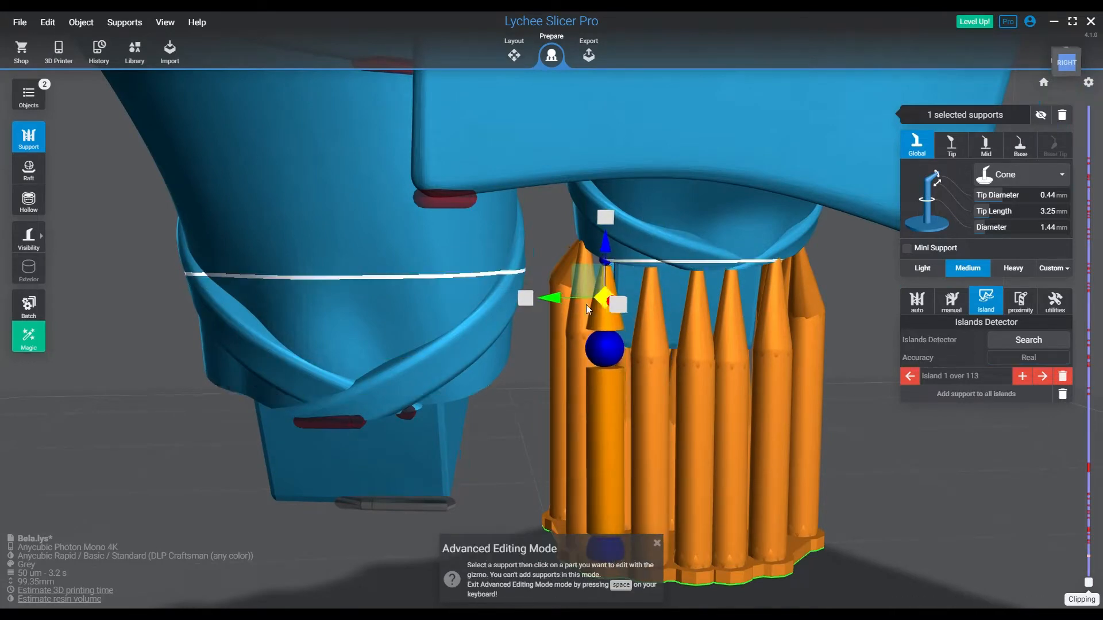
pyautogui.press('space')
pyautogui.click(569, 333)
pyautogui.press('space')
pyautogui.click(587, 294)
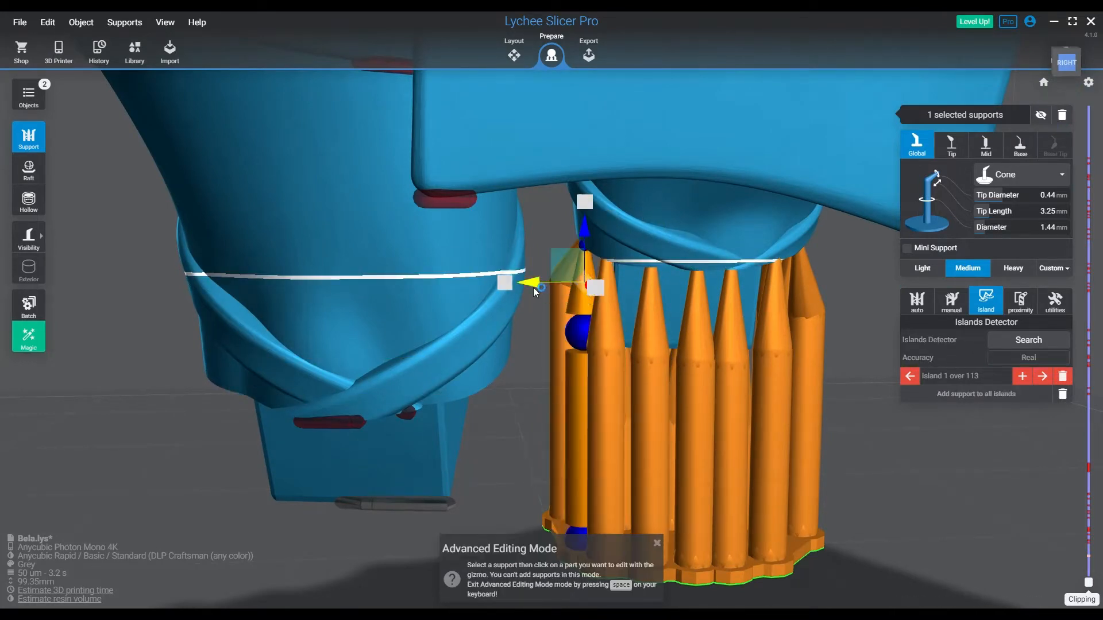
pyautogui.press('space')
# - Adjust the tip of the support below the side wrap of the higher leg in Advanced Editing Mode
pyautogui.moveTo(755, 347); pyautogui.dragTo(555, 362, button='right')
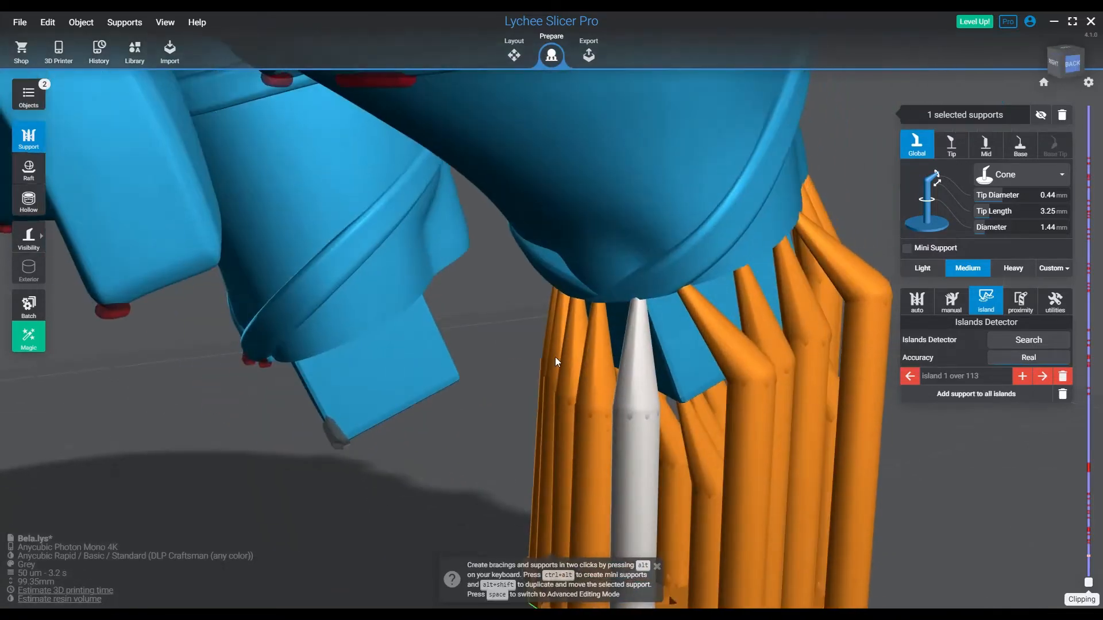
pyautogui.click(636, 333)
pyautogui.press('space')
pyautogui.click(635, 322)
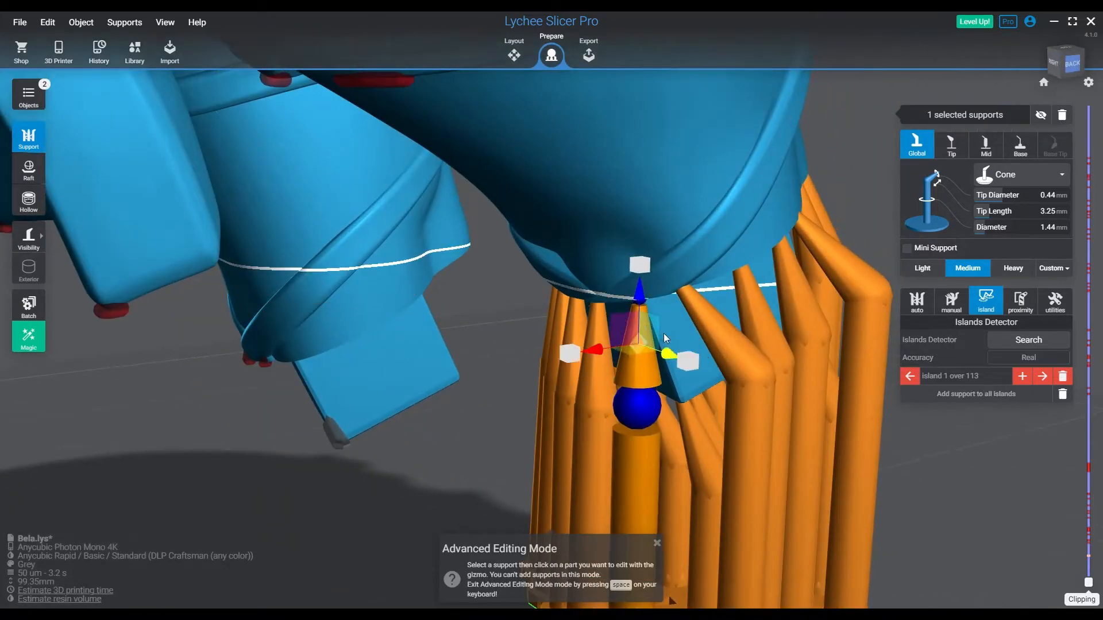
pyautogui.press('space')
# - Shift the tip of the support nearest the peg's corner on the back of the higher leg
pyautogui.moveTo(742, 378); pyautogui.dragTo(581, 380, button='right')
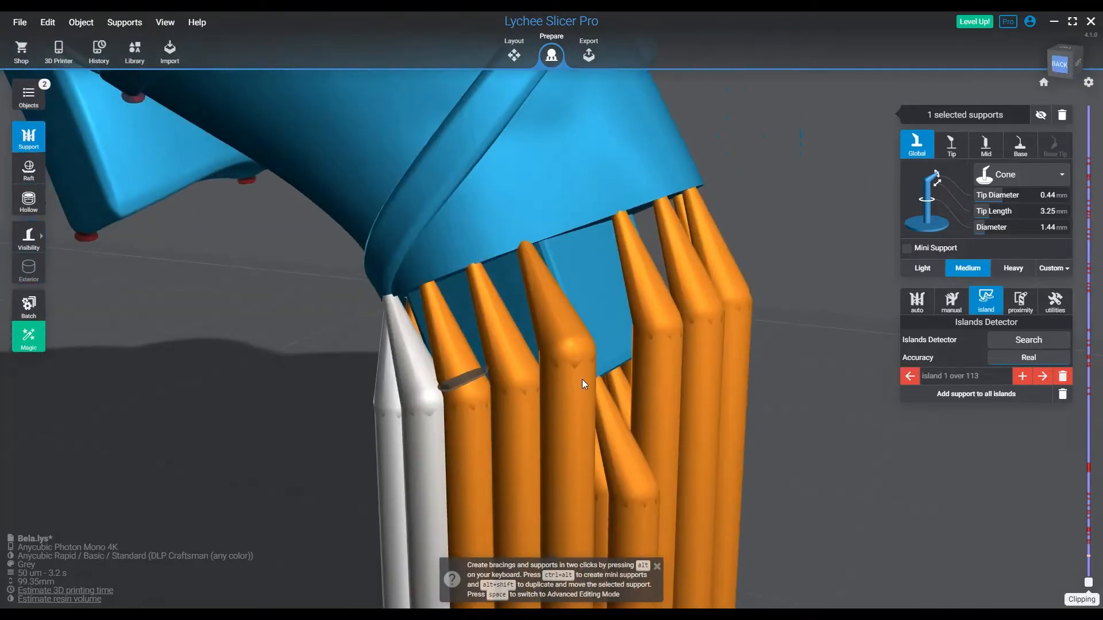
pyautogui.click(581, 379)
pyautogui.click(490, 290)
pyautogui.moveTo(474, 387); pyautogui.dragTo(412, 345, button='right')
pyautogui.press('space')
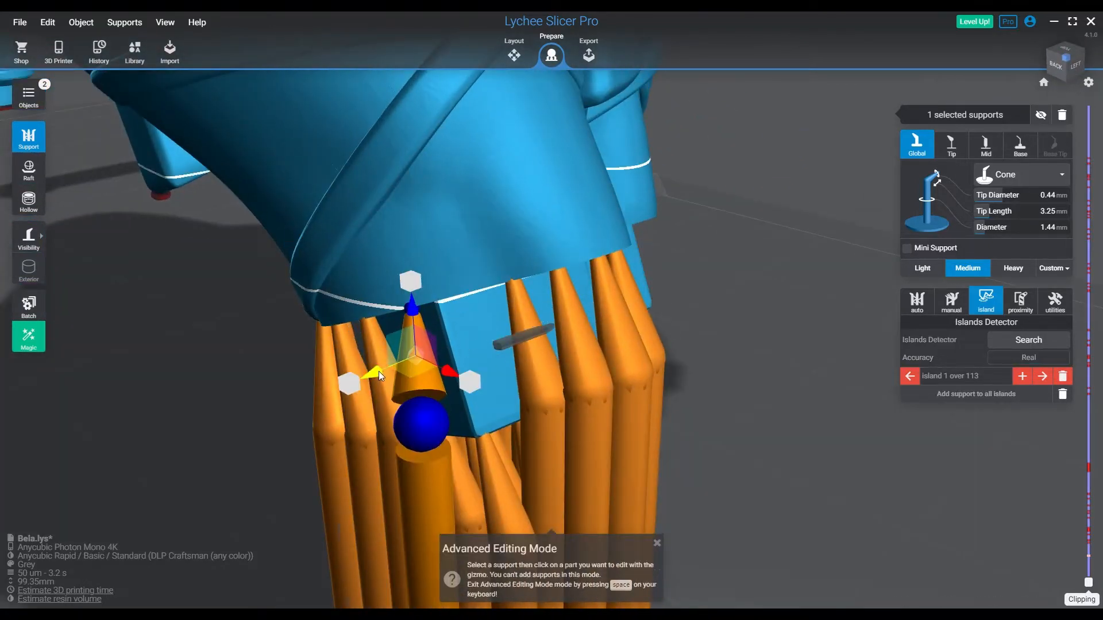
pyautogui.moveTo(378, 372); pyautogui.dragTo(381, 371)
pyautogui.press('space')
# - Refine that tip further and adjust the neighbouring support in front of the peg's back face
pyautogui.press('space')
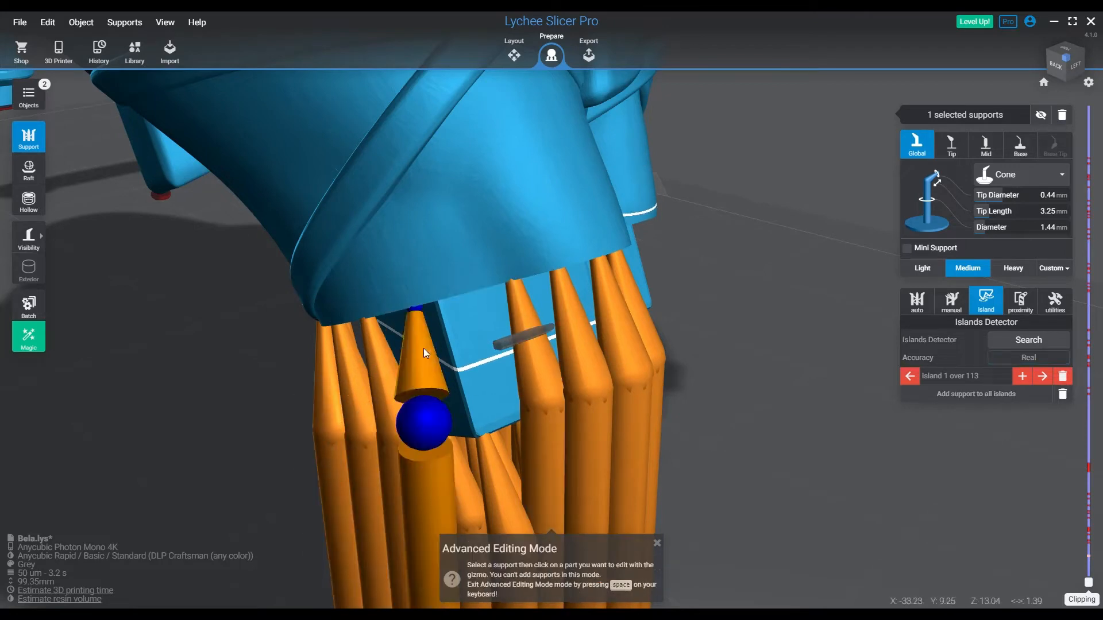
pyautogui.click(423, 350)
pyautogui.moveTo(417, 312); pyautogui.dragTo(516, 339)
pyautogui.press('space')
pyautogui.press('space')
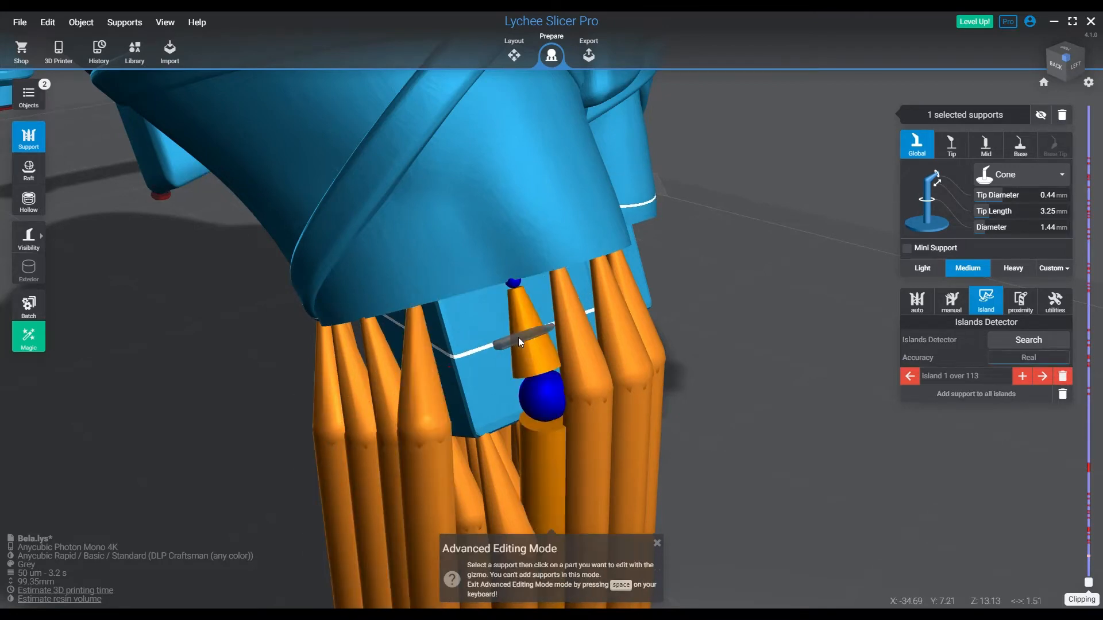
pyautogui.click(519, 337)
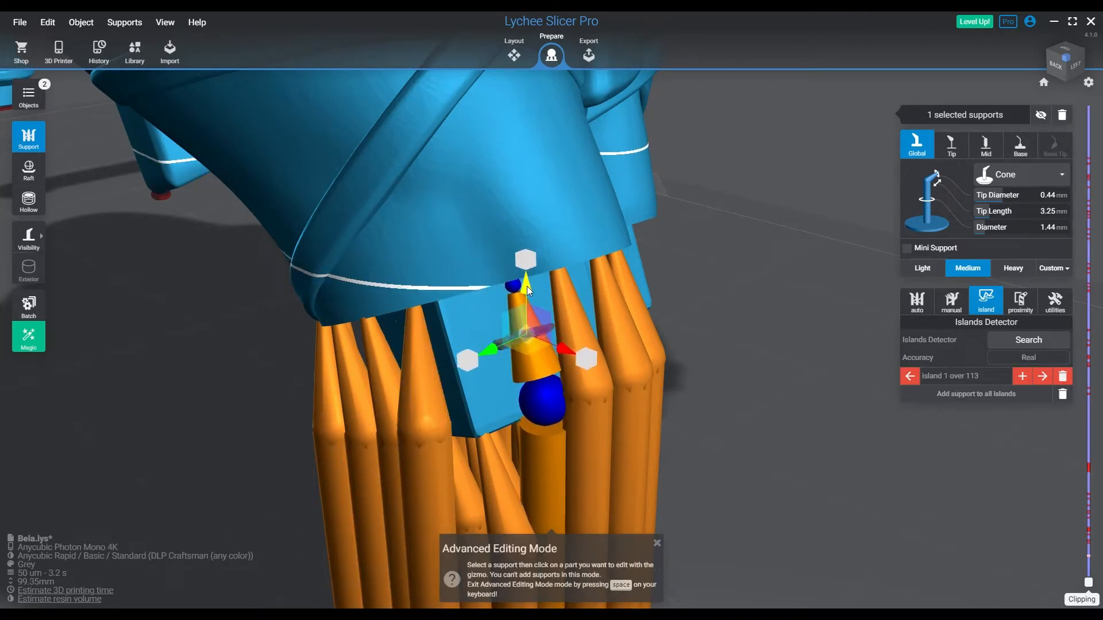
pyautogui.press('space')
# - Place a row of five Medium supports along the lowest edge of the other leg's square peg
pyautogui.moveTo(671, 386); pyautogui.dragTo(457, 356)
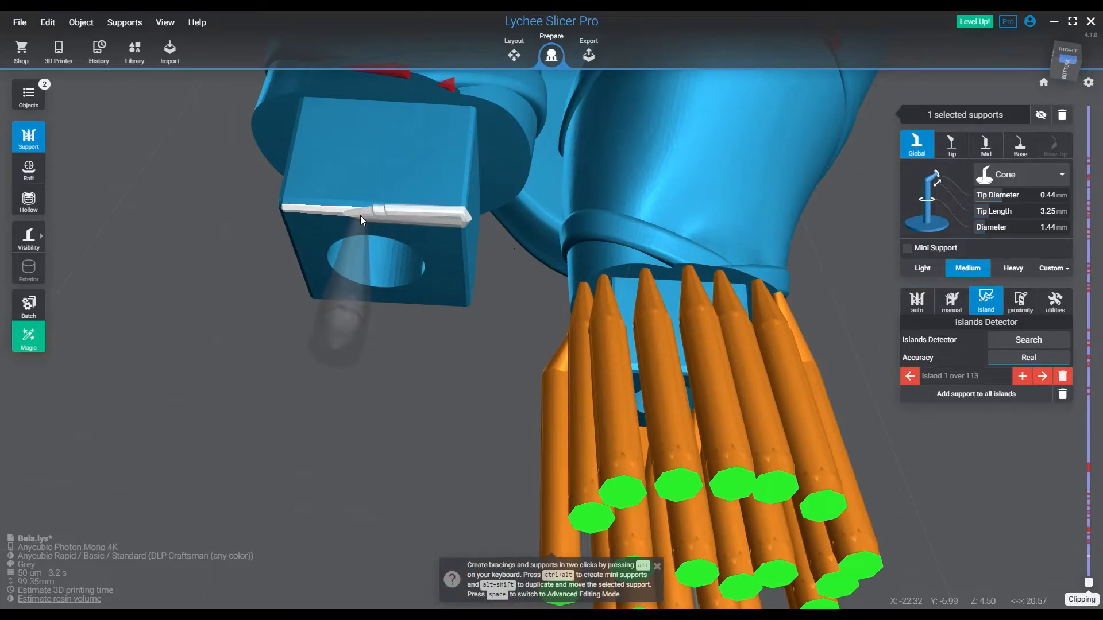
pyautogui.click(290, 212)
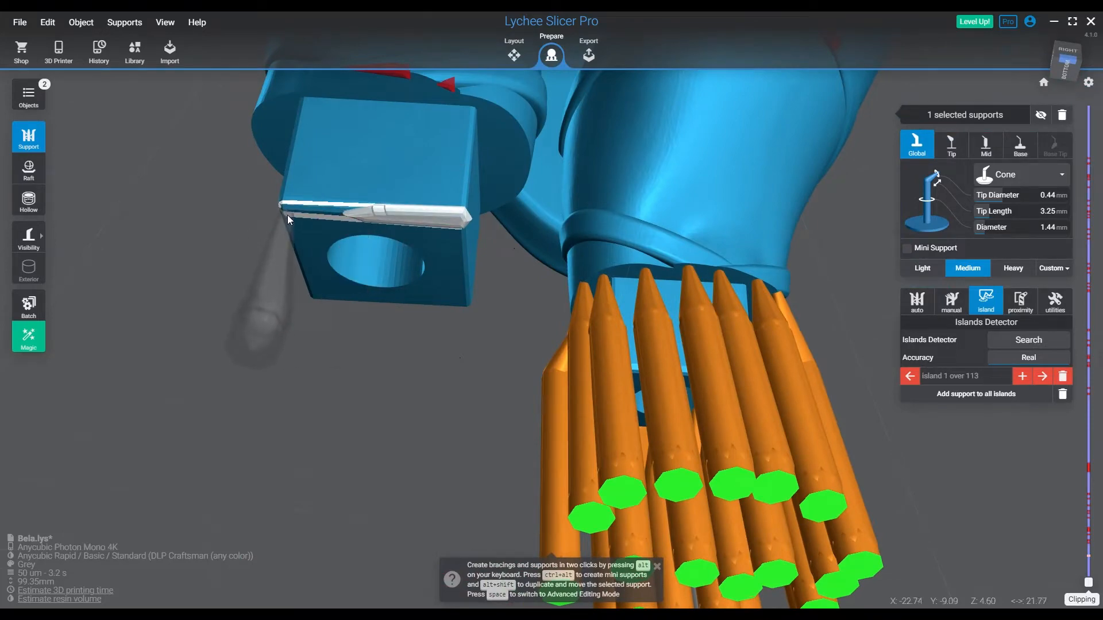
pyautogui.click(455, 220)
pyautogui.click(416, 219)
pyautogui.click(374, 218)
pyautogui.click(332, 217)
# - Place a matching row of five Medium supports along the opposite edge of the lower leg's peg
pyautogui.moveTo(374, 386); pyautogui.dragTo(372, 267)
pyautogui.click(345, 222)
pyautogui.click(376, 224)
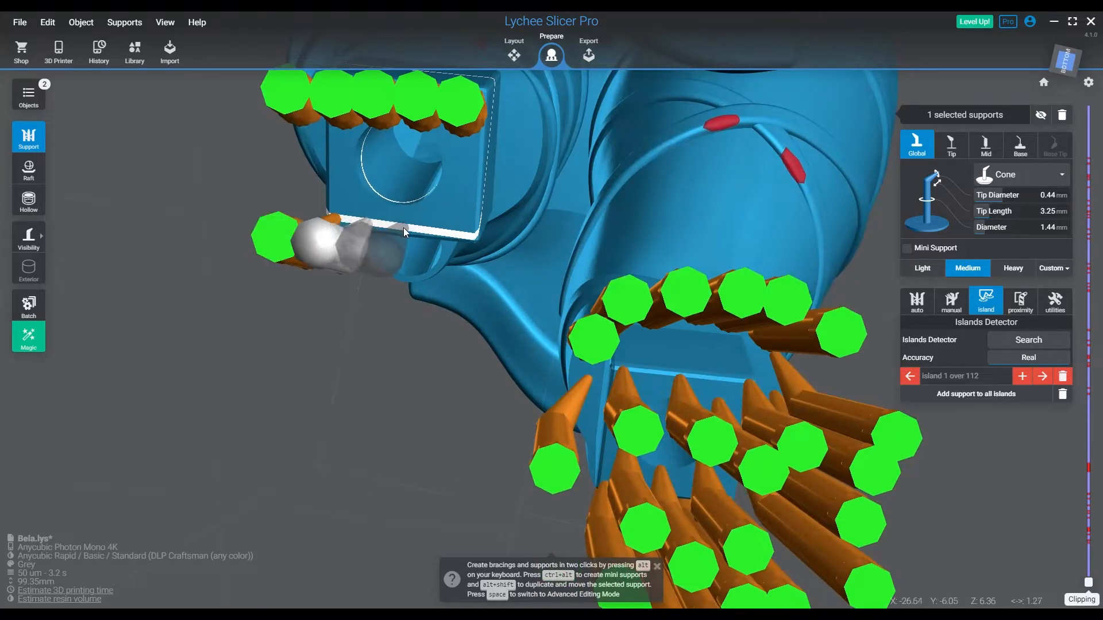
pyautogui.click(409, 228)
pyautogui.click(453, 230)
pyautogui.click(475, 230)
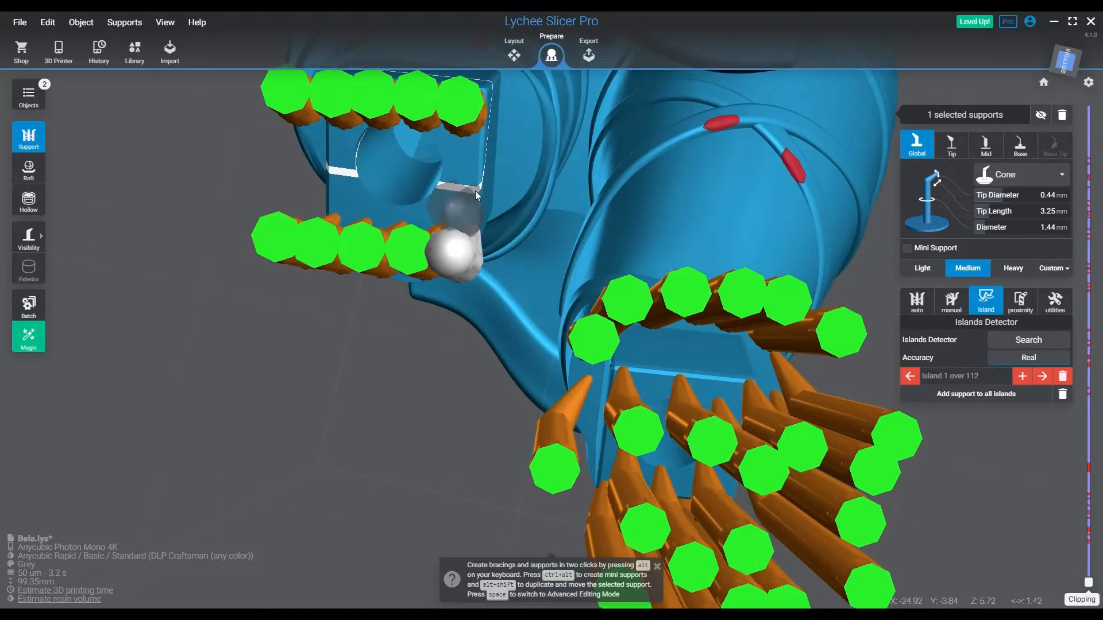
# - Add Medium supports along both side edges of the lower leg's peg, between the two rows
pyautogui.click(472, 194)
pyautogui.click(478, 151)
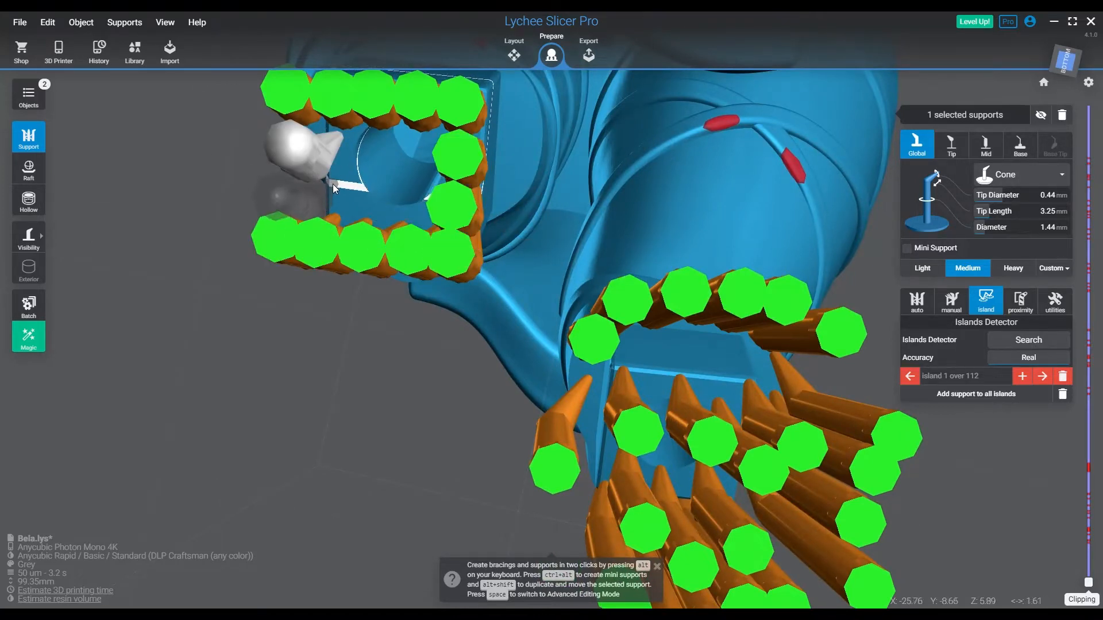
pyautogui.click(331, 184)
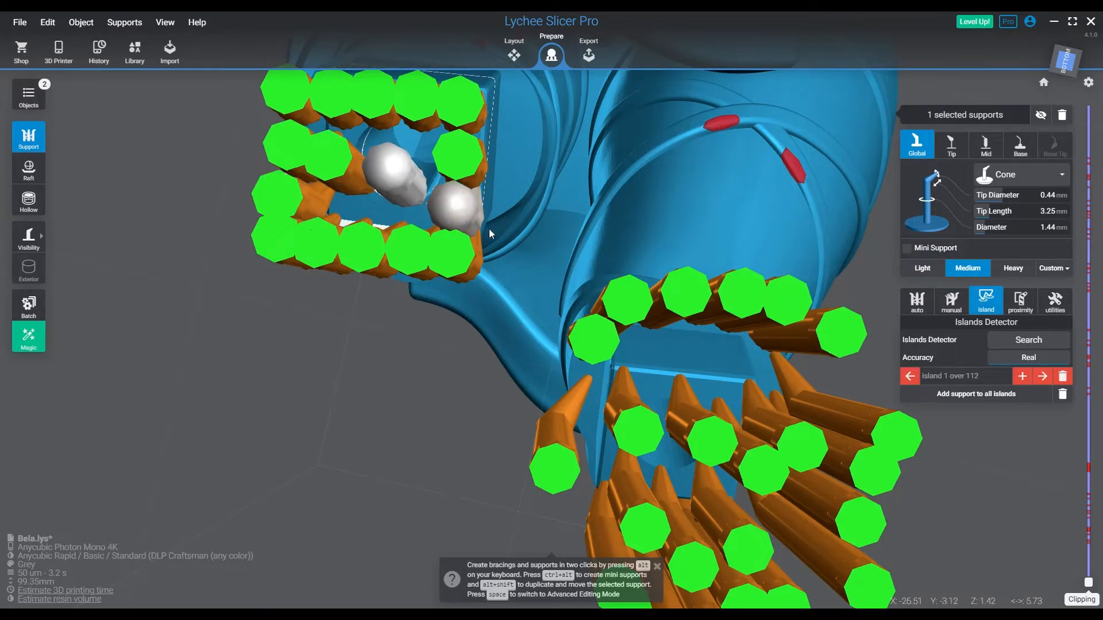
# - Add three Medium supports at the red islands along the cuff rim above the lower leg's peg
pyautogui.moveTo(488, 228); pyautogui.dragTo(321, 167, button='right')
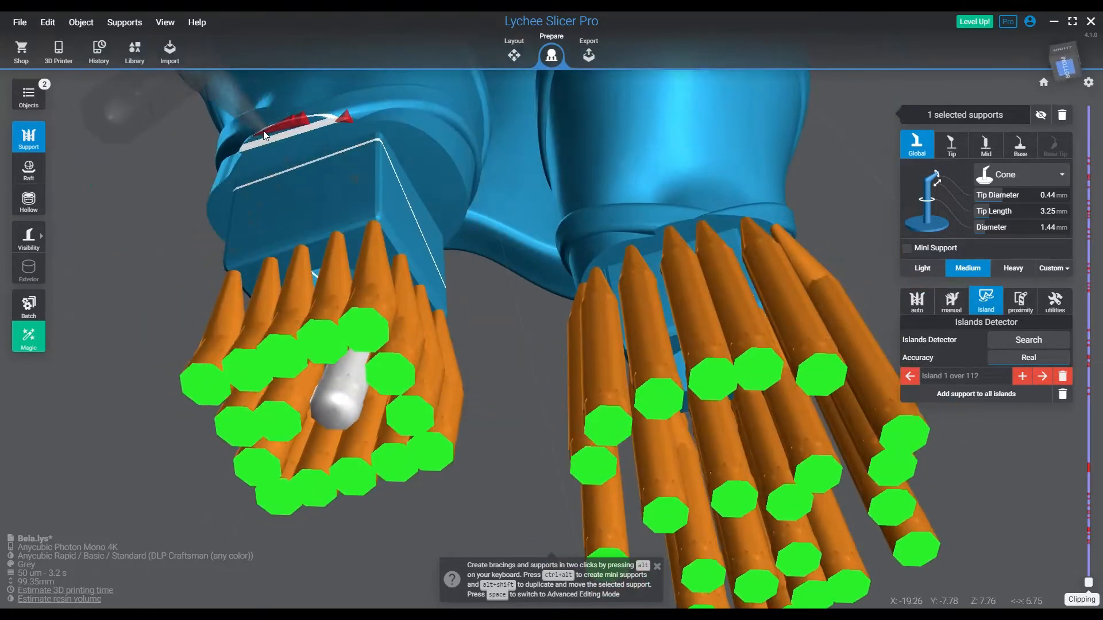
pyautogui.click(264, 136)
pyautogui.click(304, 125)
pyautogui.click(349, 123)
# - Adjust the contact tips of the three new rim supports one after another against the cuff's lower edge
pyautogui.moveTo(379, 144); pyautogui.dragTo(475, 253, button='right')
pyautogui.click(366, 329)
pyautogui.press('space')
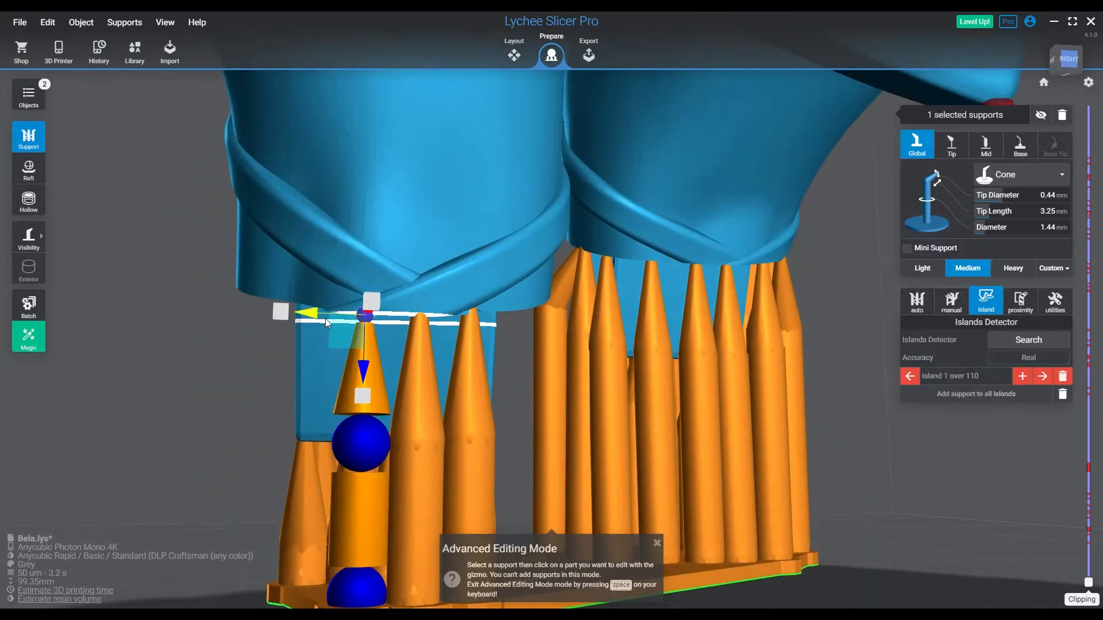
pyautogui.click(432, 345)
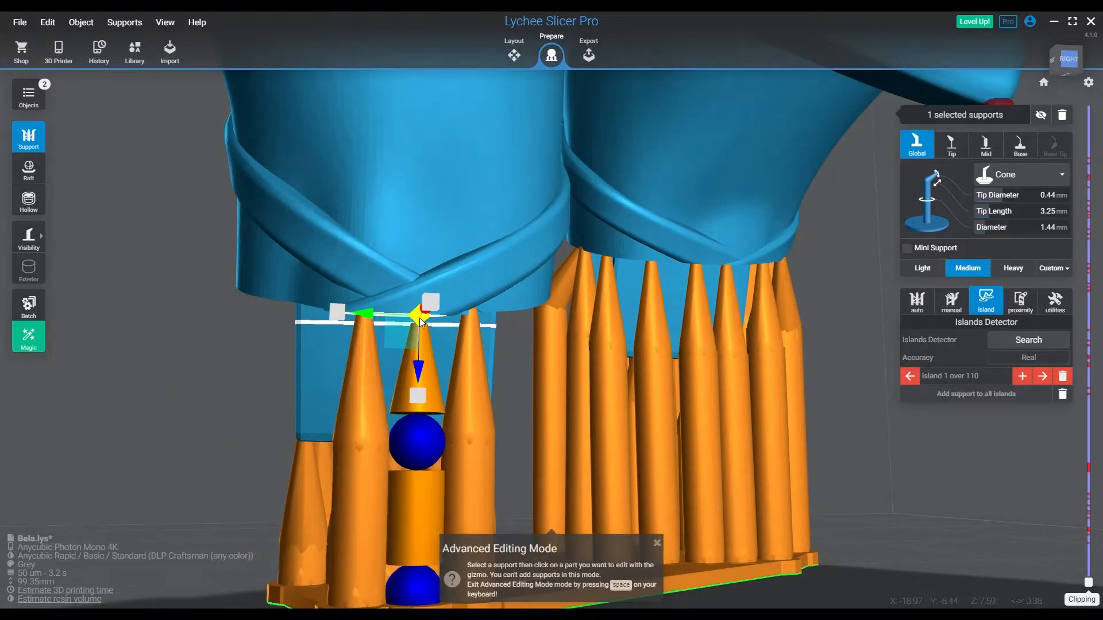
pyautogui.press('space')
pyautogui.moveTo(426, 317); pyautogui.dragTo(472, 319)
pyautogui.click(478, 336)
pyautogui.press('space')
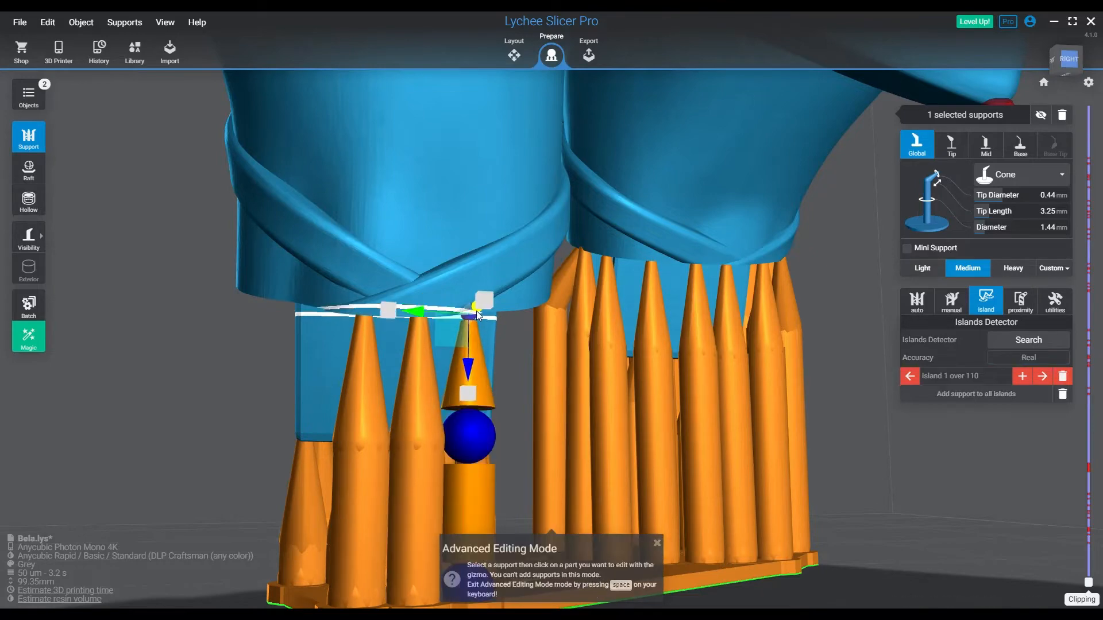
pyautogui.press('space')
# - Refine the third rim support's tip sideways and in height so it meets the island under the cuff
pyautogui.moveTo(699, 392); pyautogui.dragTo(680, 400, button='right')
pyautogui.press('space')
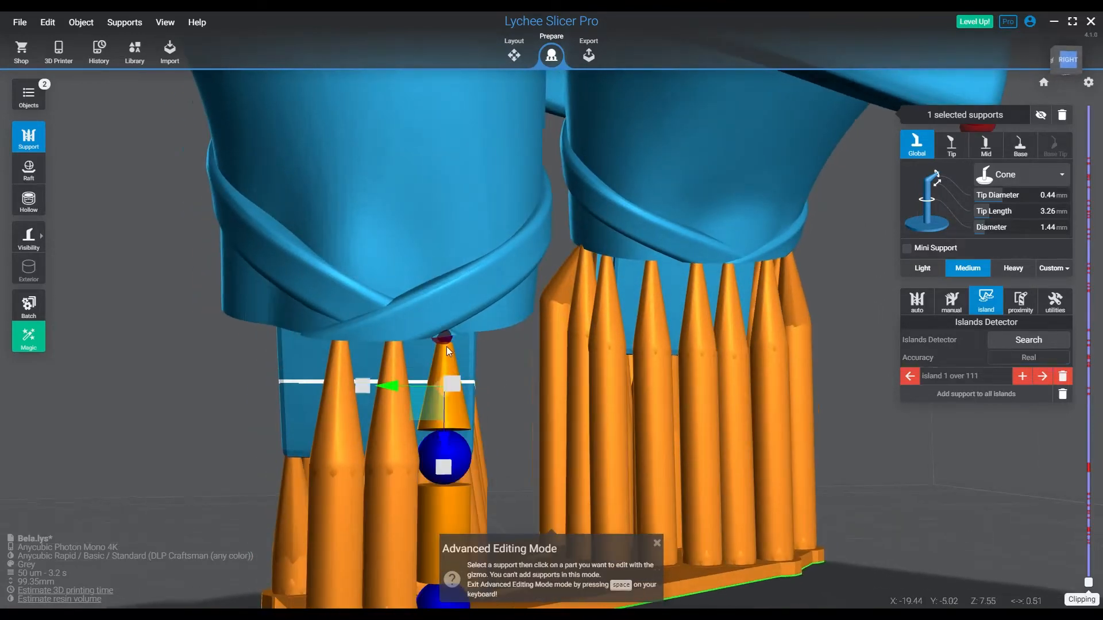
pyautogui.moveTo(445, 388); pyautogui.dragTo(662, 357, button='right')
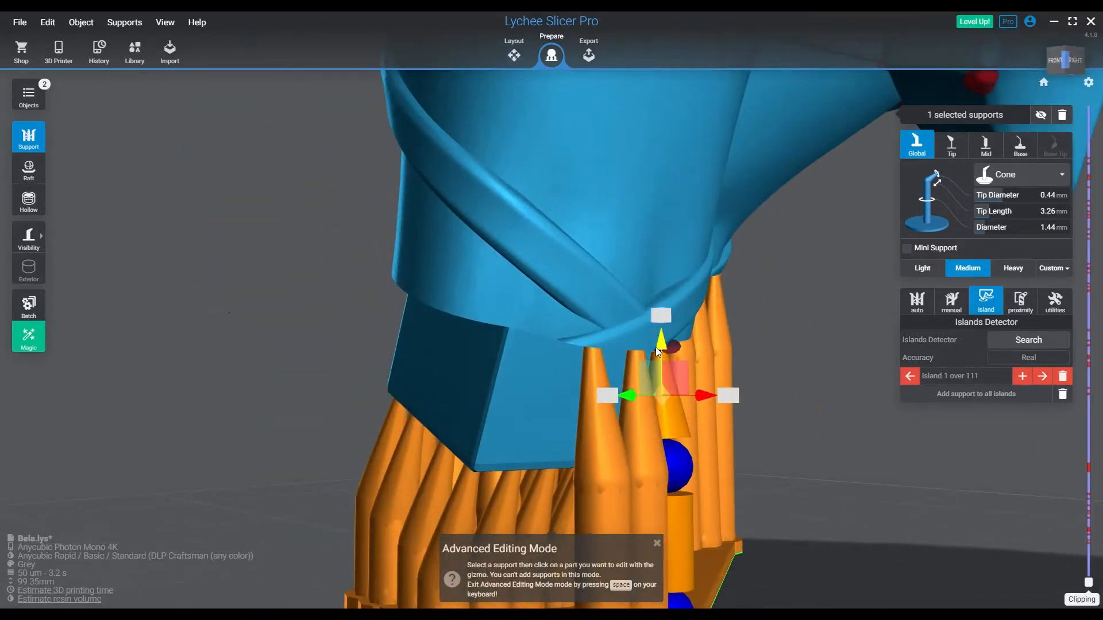
pyautogui.moveTo(708, 397); pyautogui.dragTo(713, 398)
pyautogui.press('space')
pyautogui.moveTo(743, 433); pyautogui.dragTo(650, 453, button='right')
pyautogui.press('space')
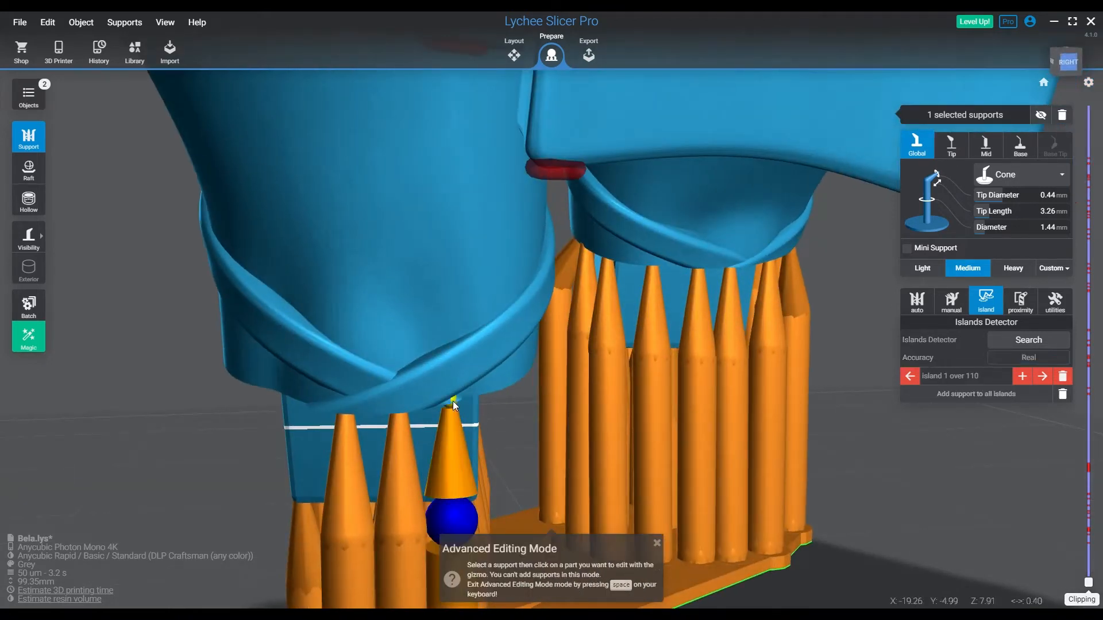
pyautogui.moveTo(449, 353); pyautogui.dragTo(449, 356)
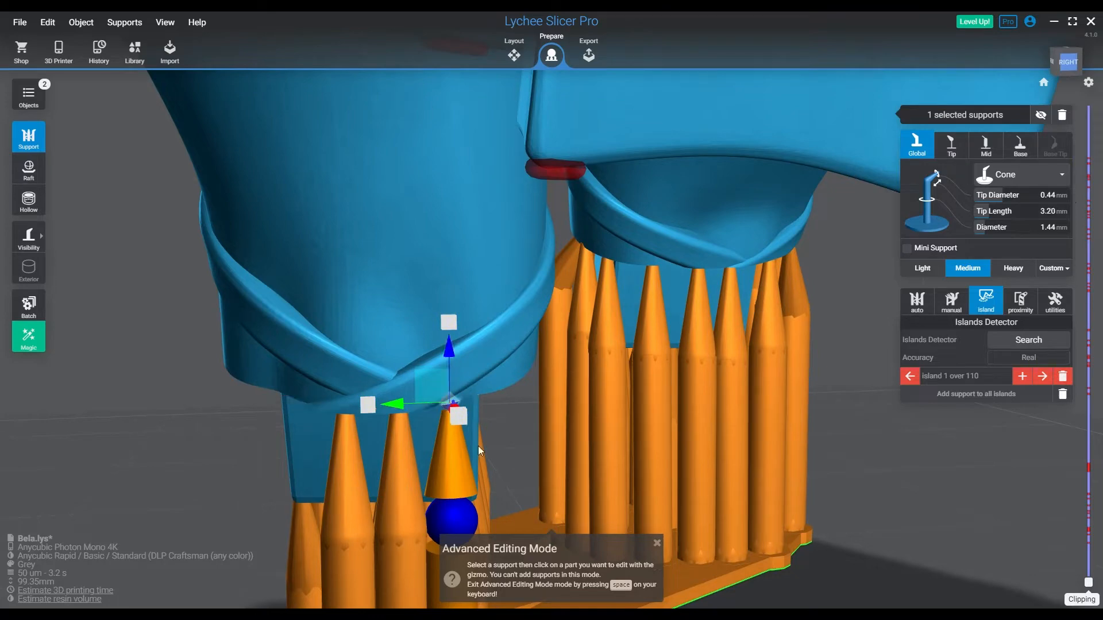
pyautogui.press('space')
pyautogui.moveTo(485, 487); pyautogui.dragTo(660, 452, button='right')
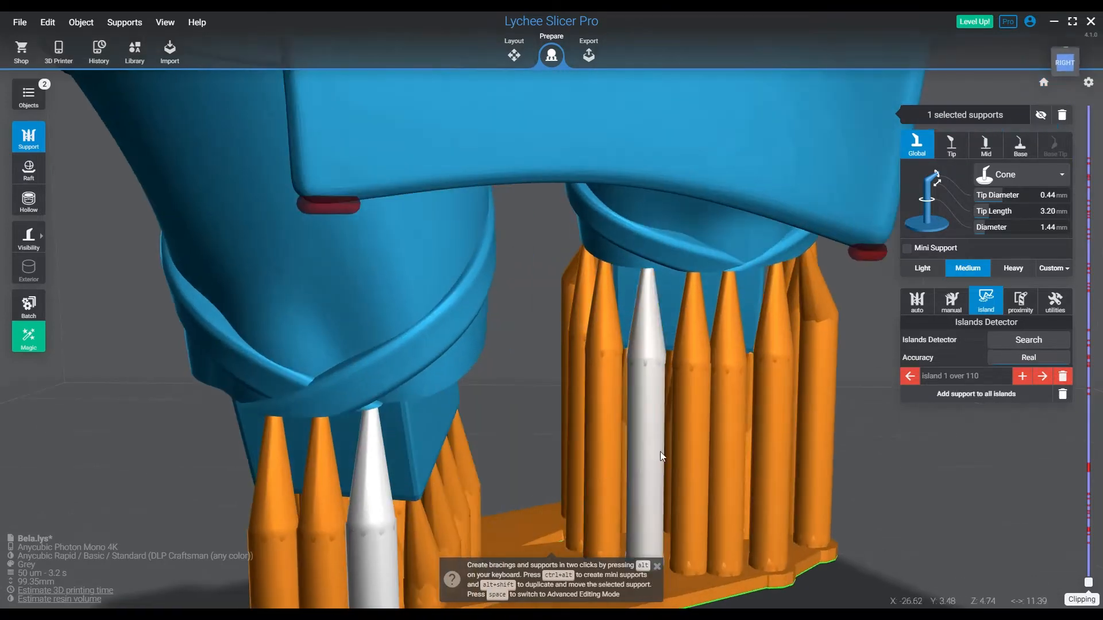
# - Add Medium supports to islands 2 and 3 on the faceted underside and to the overhang beside them
pyautogui.click(1042, 377)
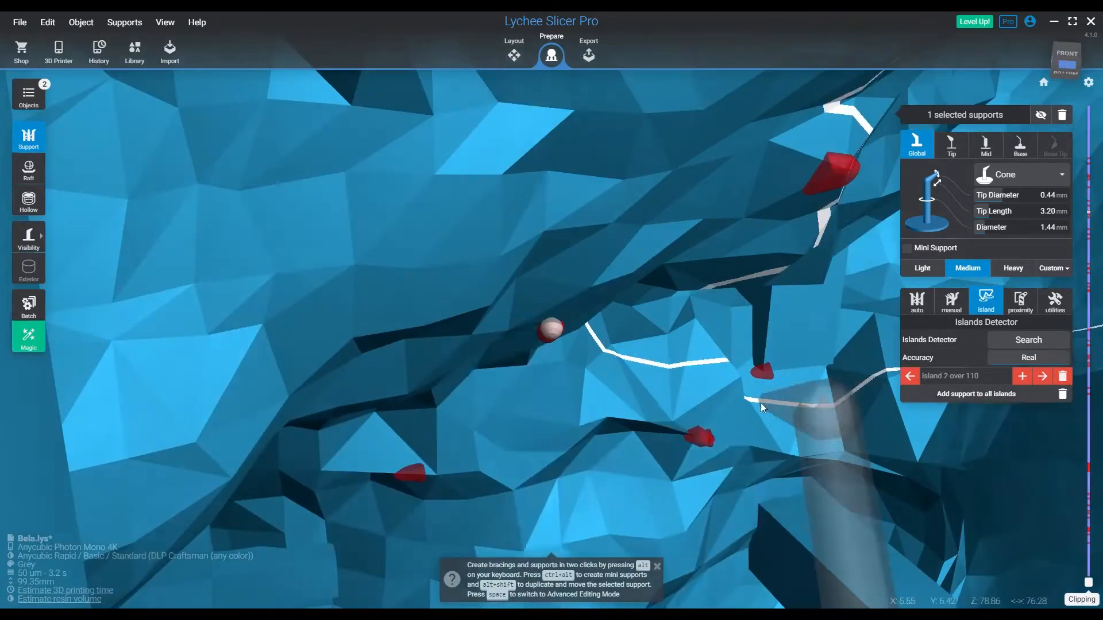
pyautogui.click(553, 327)
pyautogui.click(1043, 377)
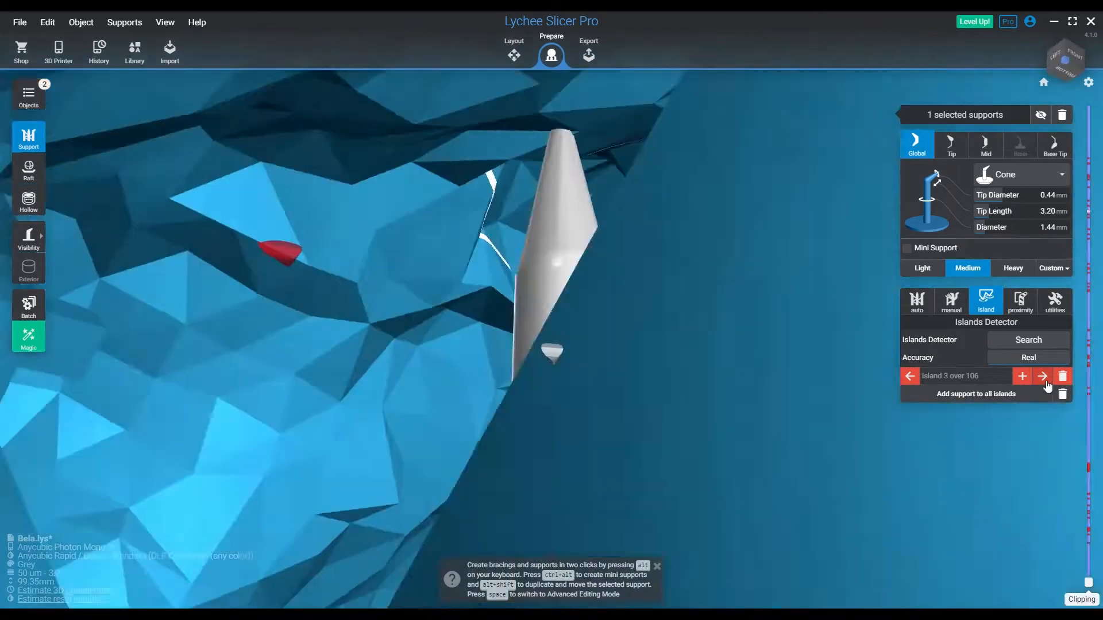
pyautogui.moveTo(565, 375)
pyautogui.mouseDown(button='right')
pyautogui.moveTo(553, 326)
pyautogui.moveTo(554, 354)
pyautogui.moveTo(485, 365)
pyautogui.mouseUp(button='right')
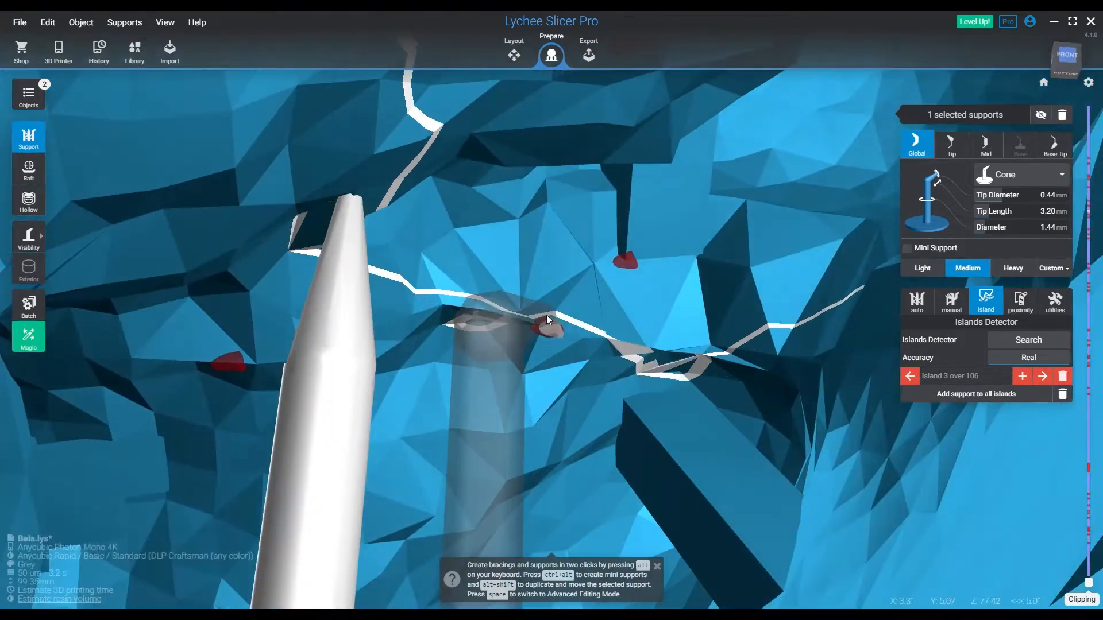
pyautogui.click(549, 329)
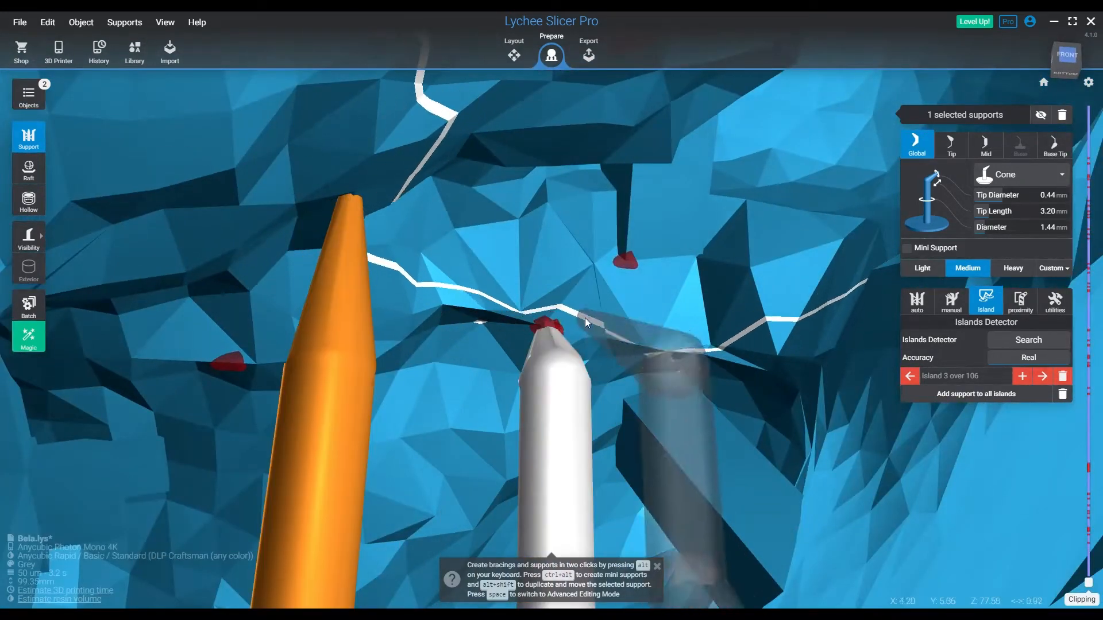
pyautogui.hotkey('ctrl', 'z')
pyautogui.scroll(3, 546, 325)
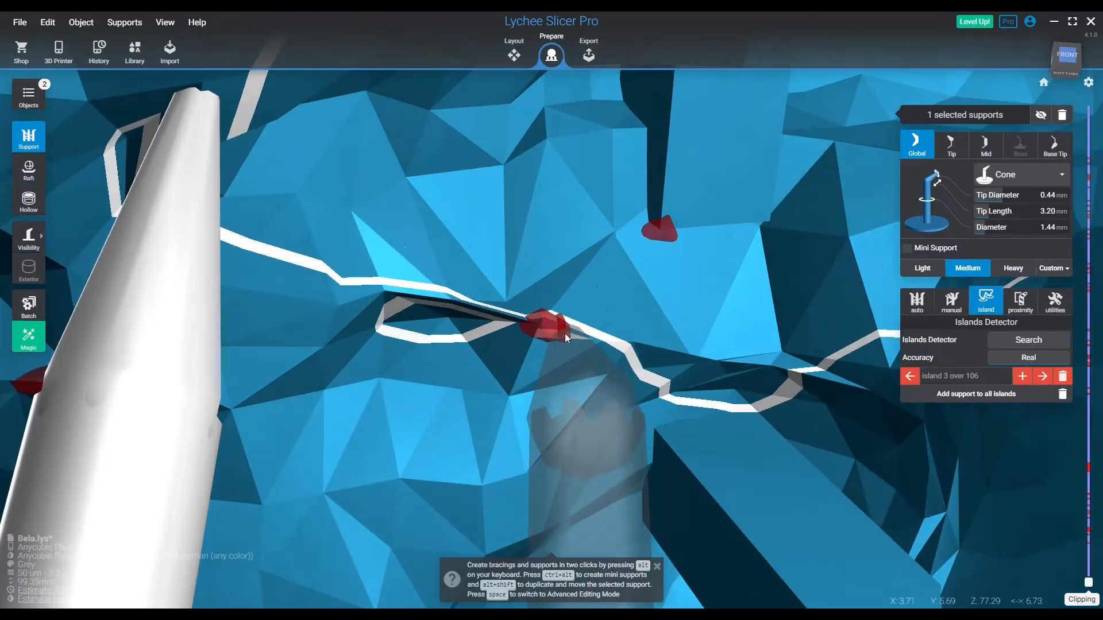
pyautogui.moveTo(564, 333); pyautogui.dragTo(494, 387, button='right')
pyautogui.click(551, 326)
pyautogui.click(428, 183)
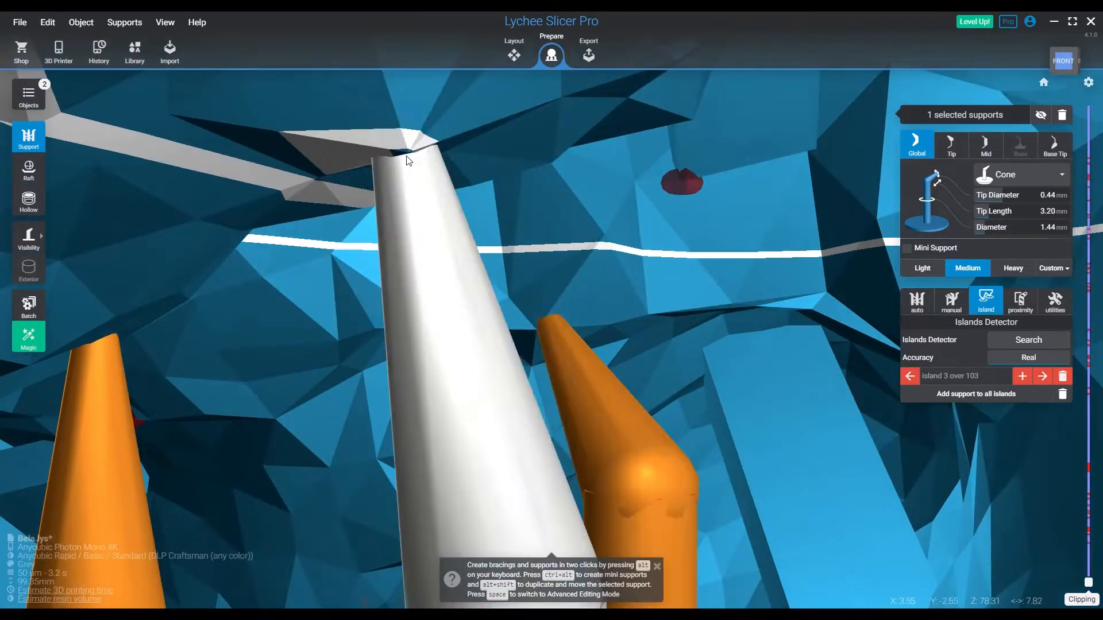
pyautogui.moveTo(750, 223); pyautogui.dragTo(705, 213, button='right')
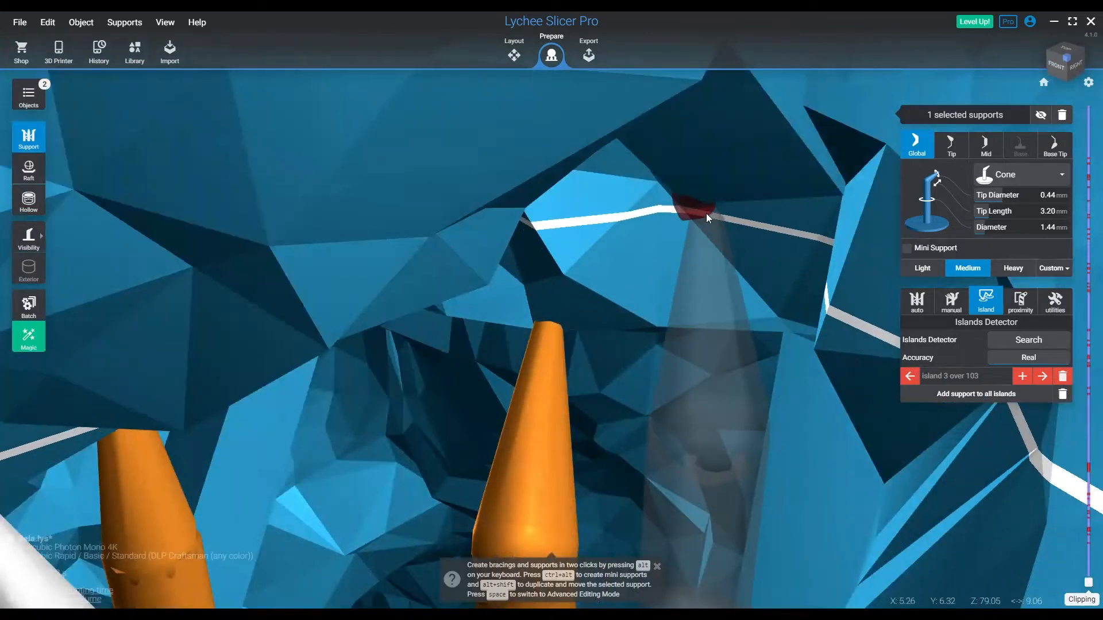
pyautogui.click(694, 211)
pyautogui.hotkey('ctrl', 'z')
pyautogui.moveTo(708, 272); pyautogui.dragTo(719, 310, button='right')
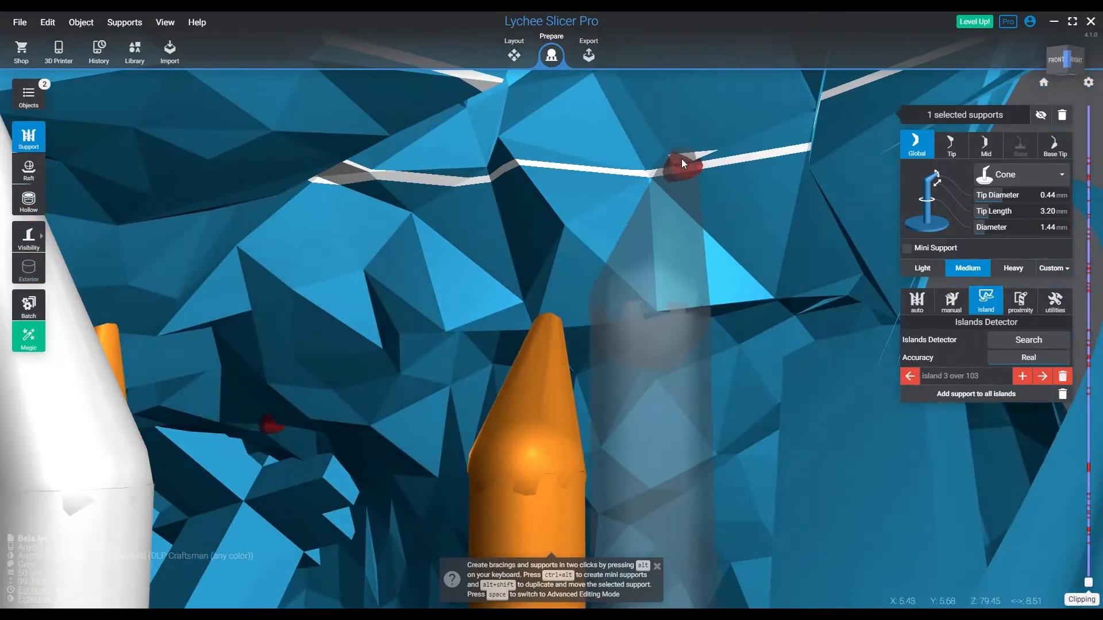
pyautogui.moveTo(686, 167); pyautogui.dragTo(711, 235, button='right')
pyautogui.click(711, 232)
pyautogui.hotkey('ctrl', 'z')
pyautogui.click(714, 223)
pyautogui.hotkey('ctrl', 'z')
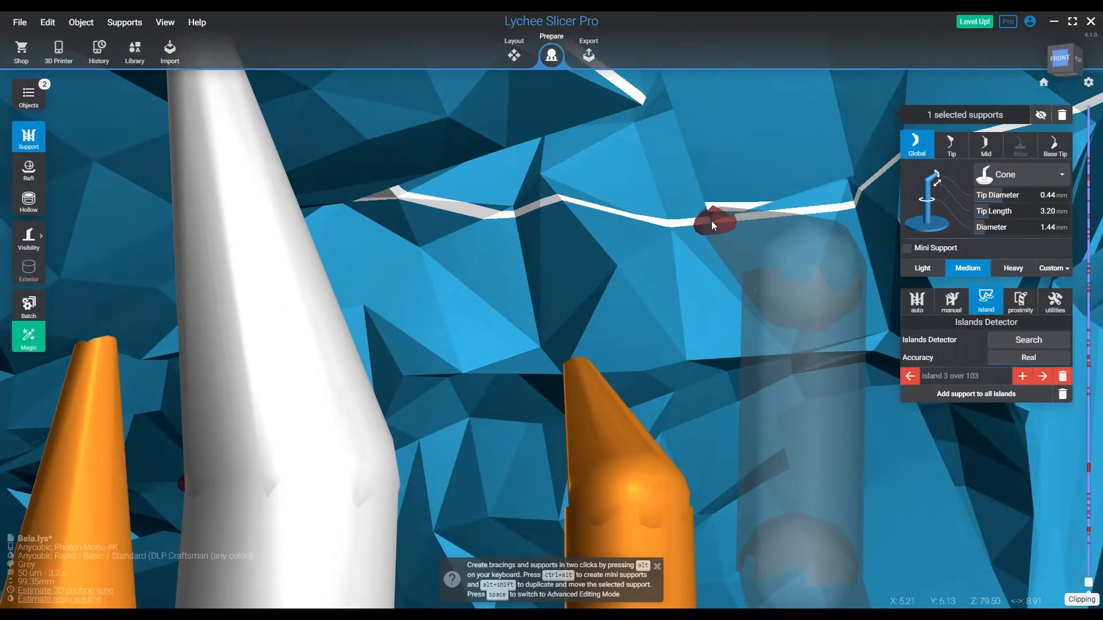
# - Add a Medium support to the remaining island near island 3 and a mini support to the island beside island 4
pyautogui.click(712, 225)
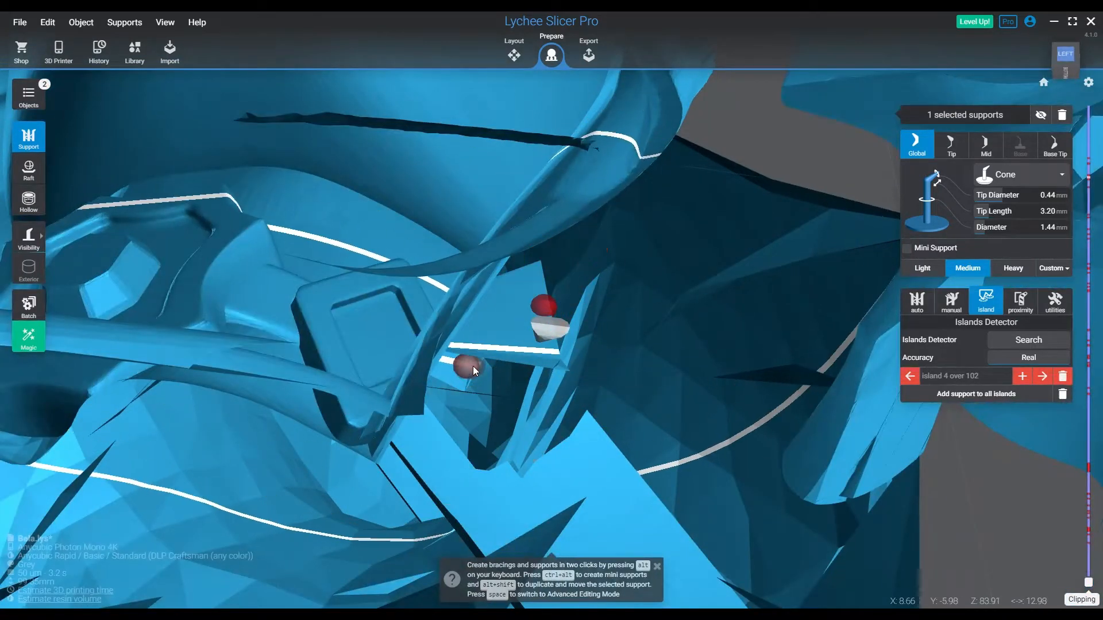
pyautogui.keyDown('ctrl'); pyautogui.keyDown('alt'); pyautogui.click(469, 367); pyautogui.keyUp('alt'); pyautogui.keyUp('ctrl')
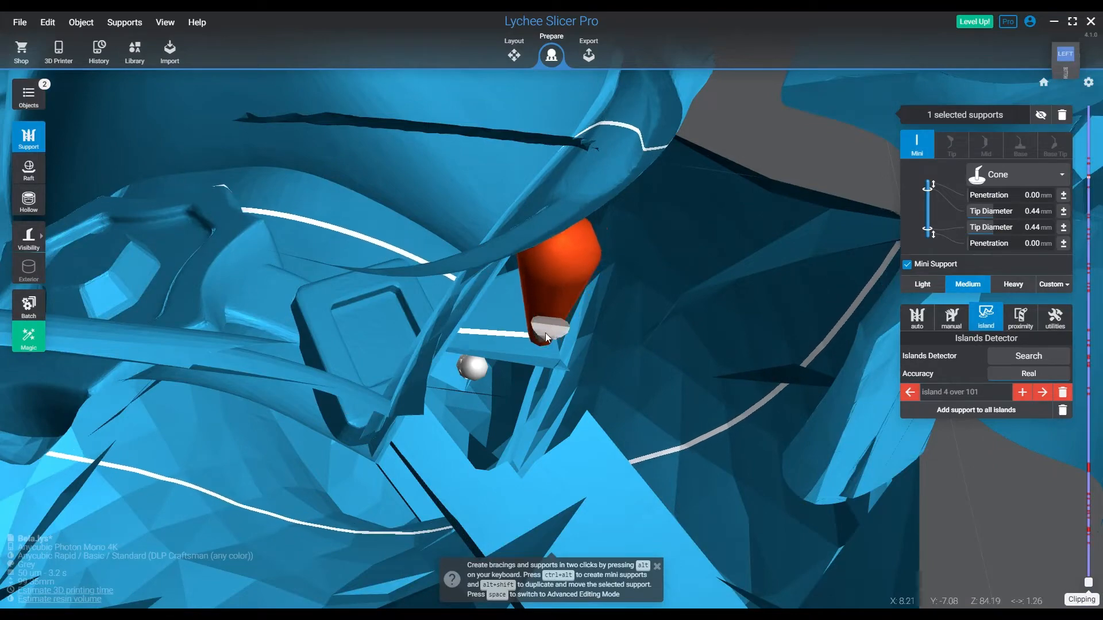
pyautogui.scroll(4, 563, 313)
pyautogui.moveTo(564, 313); pyautogui.dragTo(488, 345, button='right')
pyautogui.click(692, 391)
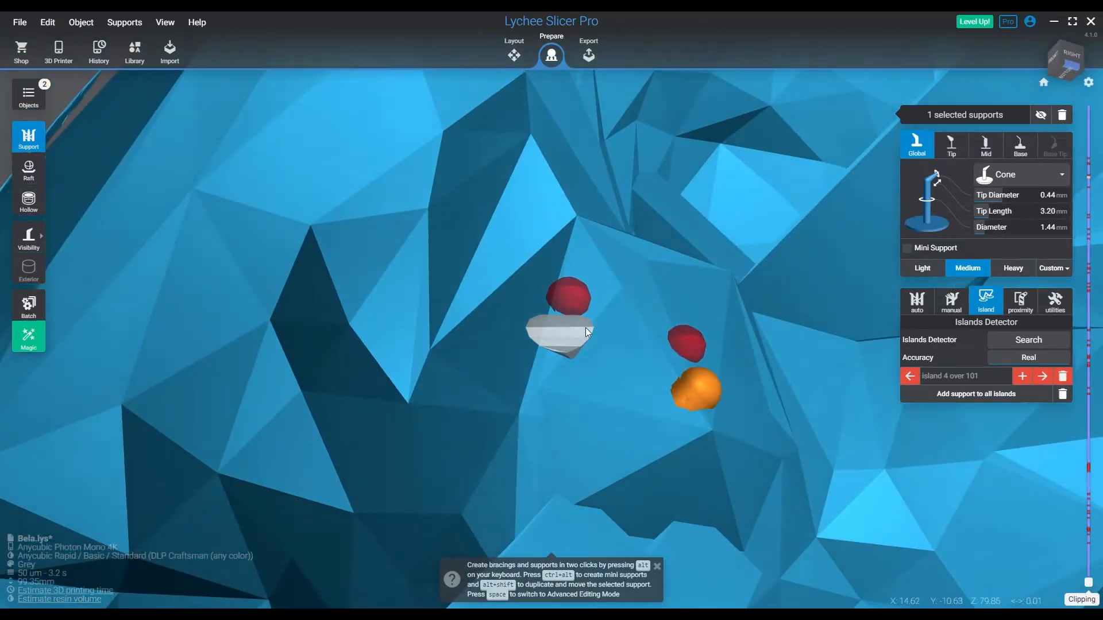
pyautogui.moveTo(692, 391); pyautogui.dragTo(559, 341, button='right')
pyautogui.click(581, 340)
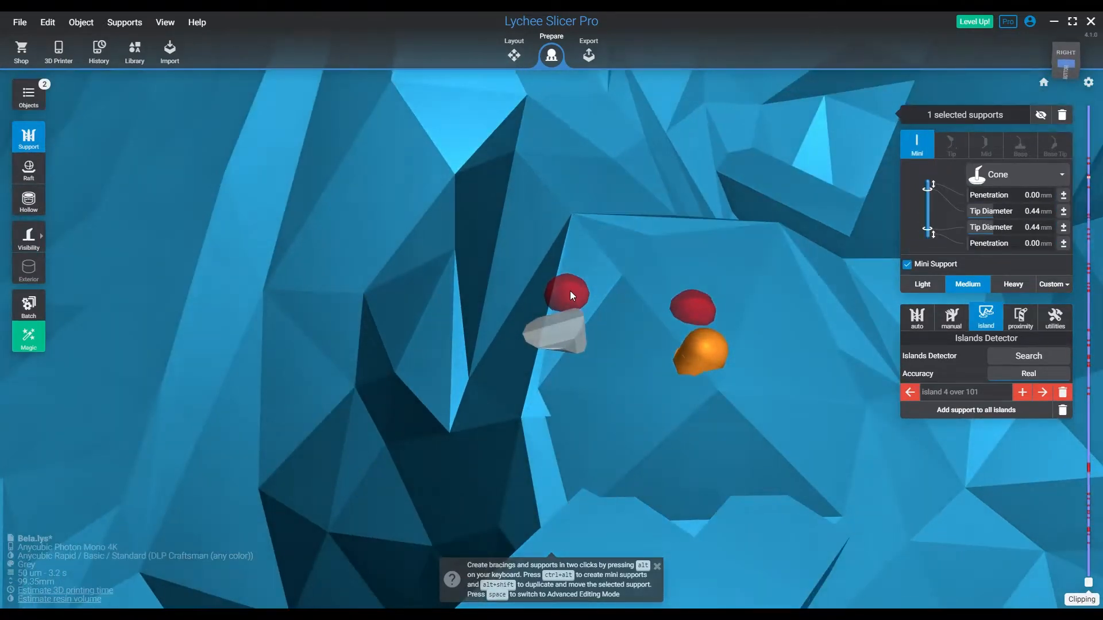
pyautogui.click(1045, 397)
pyautogui.moveTo(535, 235); pyautogui.dragTo(821, 370, button='right')
pyautogui.keyDown('ctrl'); pyautogui.click(683, 363); pyautogui.keyUp('ctrl')
pyautogui.keyDown('ctrl'); pyautogui.click(782, 366); pyautogui.keyUp('ctrl')
pyautogui.keyDown('ctrl'); pyautogui.click(796, 367); pyautogui.keyUp('ctrl')
# - Go to island 6 and add Medium supports to it and to the island directly below it
pyautogui.click(1041, 376)
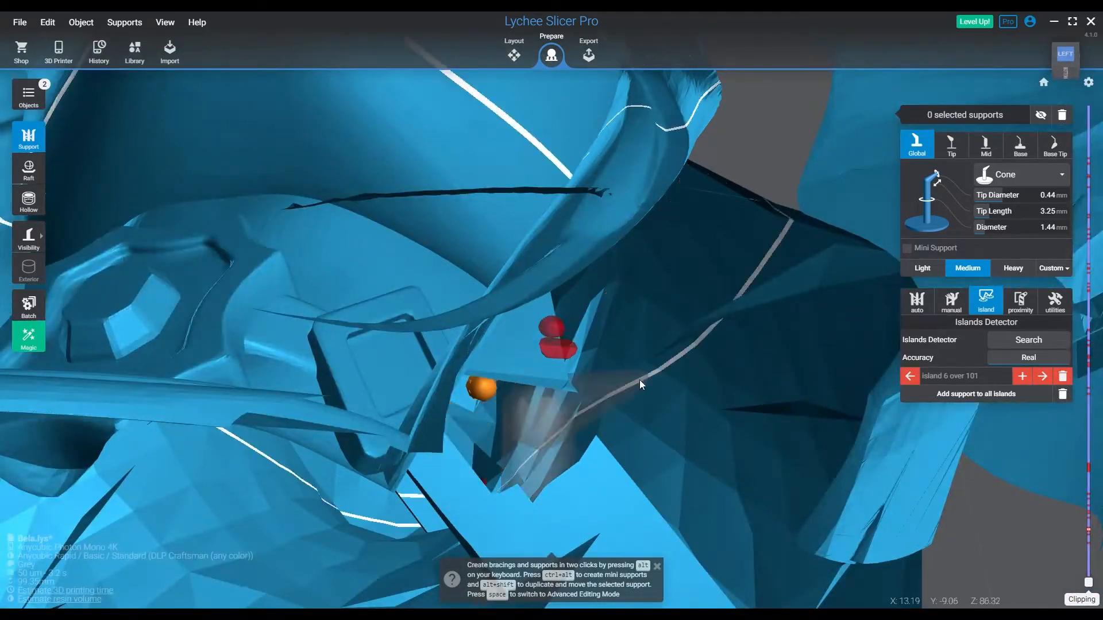
pyautogui.moveTo(640, 380); pyautogui.dragTo(276, 402, button='right')
pyautogui.moveTo(918, 421); pyautogui.dragTo(532, 378, button='right')
pyautogui.scroll(2, 546, 372)
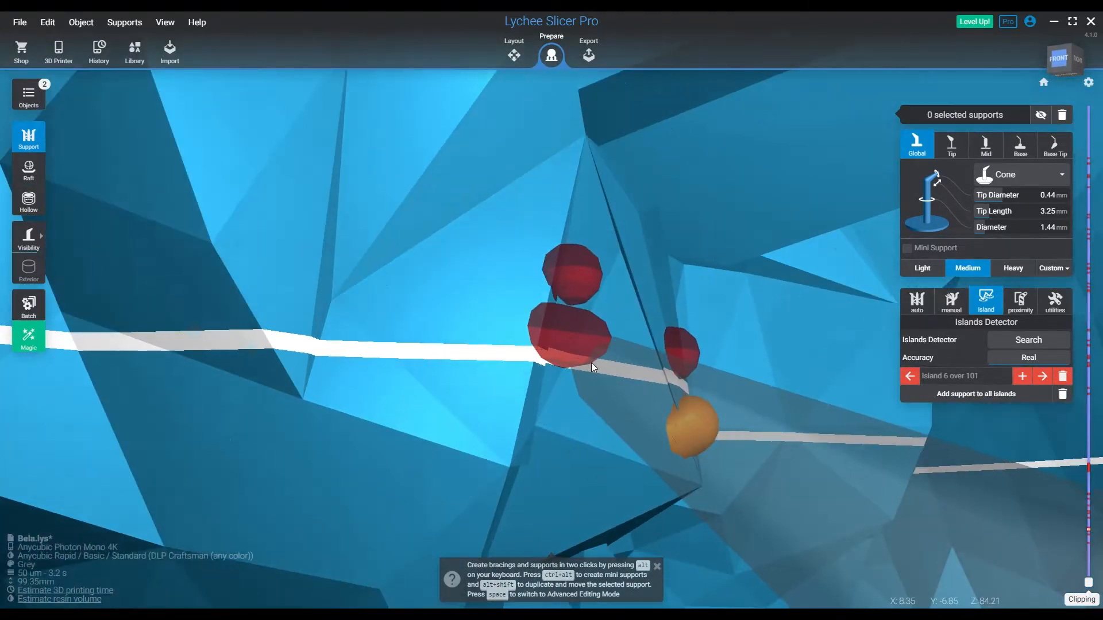
pyautogui.click(580, 353)
pyautogui.click(576, 293)
# - Add a Medium support near the remaining neighbouring island and move its tip onto that island
pyautogui.moveTo(649, 328); pyautogui.dragTo(576, 373, button='right')
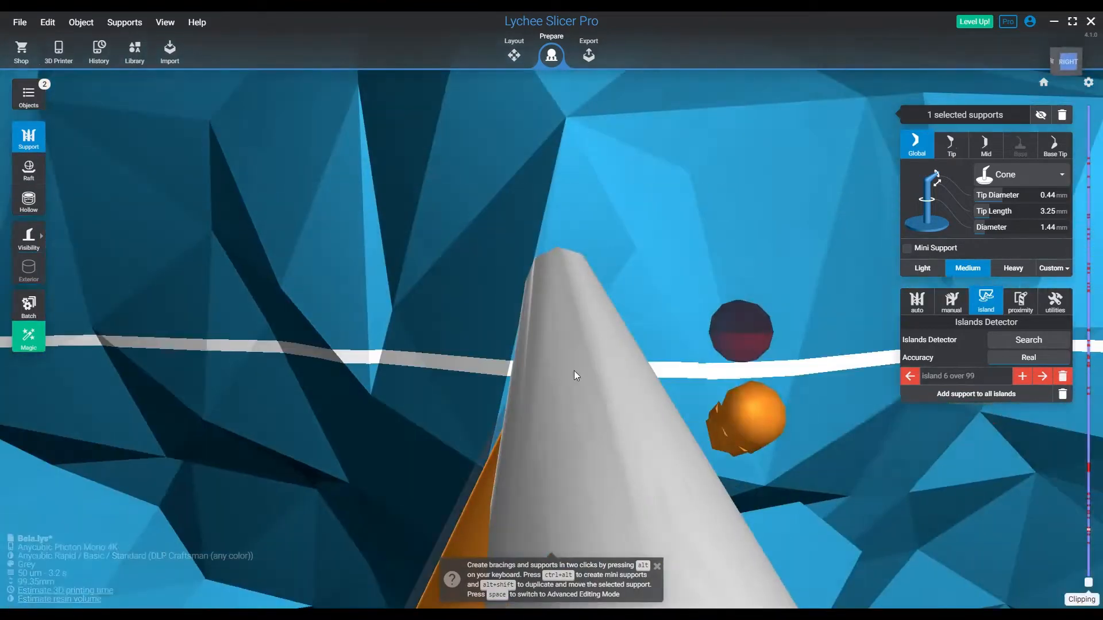
pyautogui.click(801, 364)
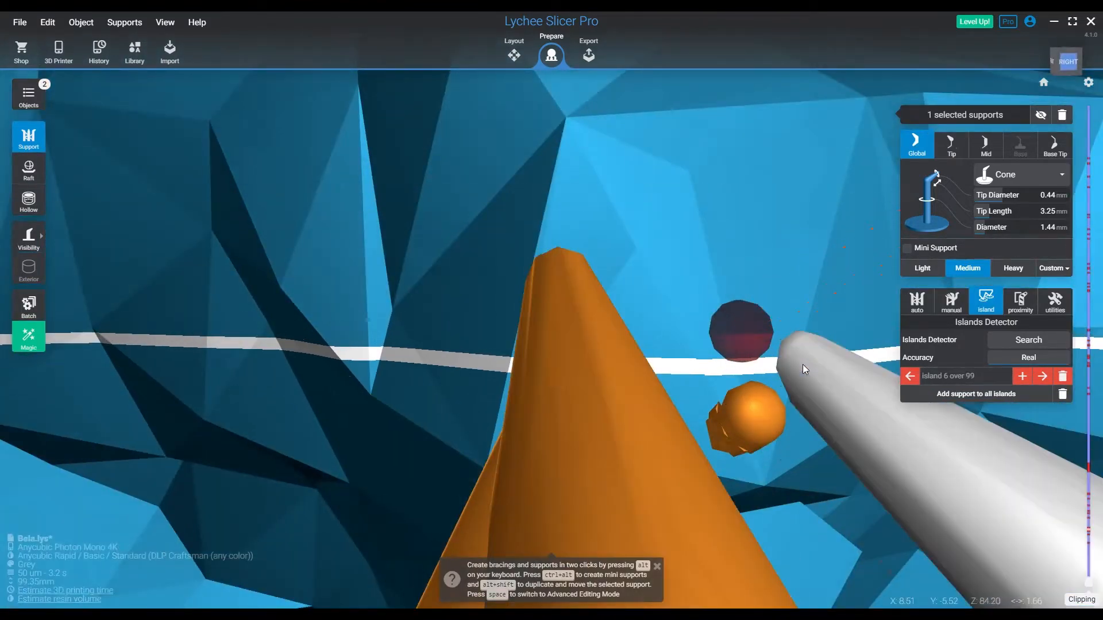
pyautogui.press('space')
pyautogui.moveTo(846, 379); pyautogui.dragTo(866, 406, button='right')
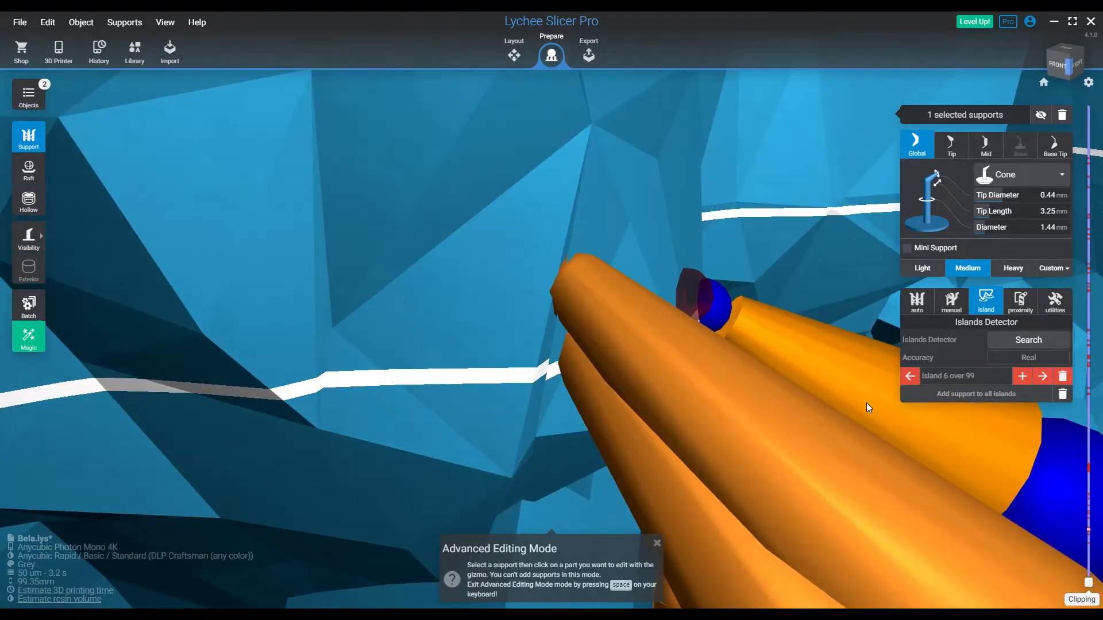
pyautogui.moveTo(712, 302); pyautogui.dragTo(795, 320, button='right')
pyautogui.click(794, 320)
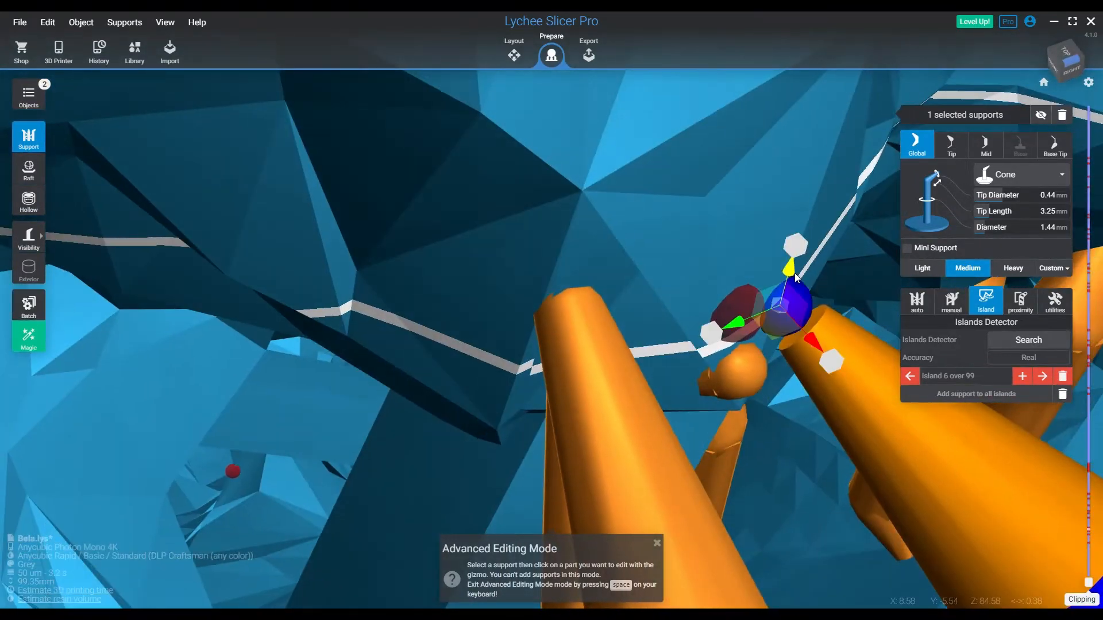
pyautogui.moveTo(795, 277); pyautogui.dragTo(702, 319)
pyautogui.press('space')
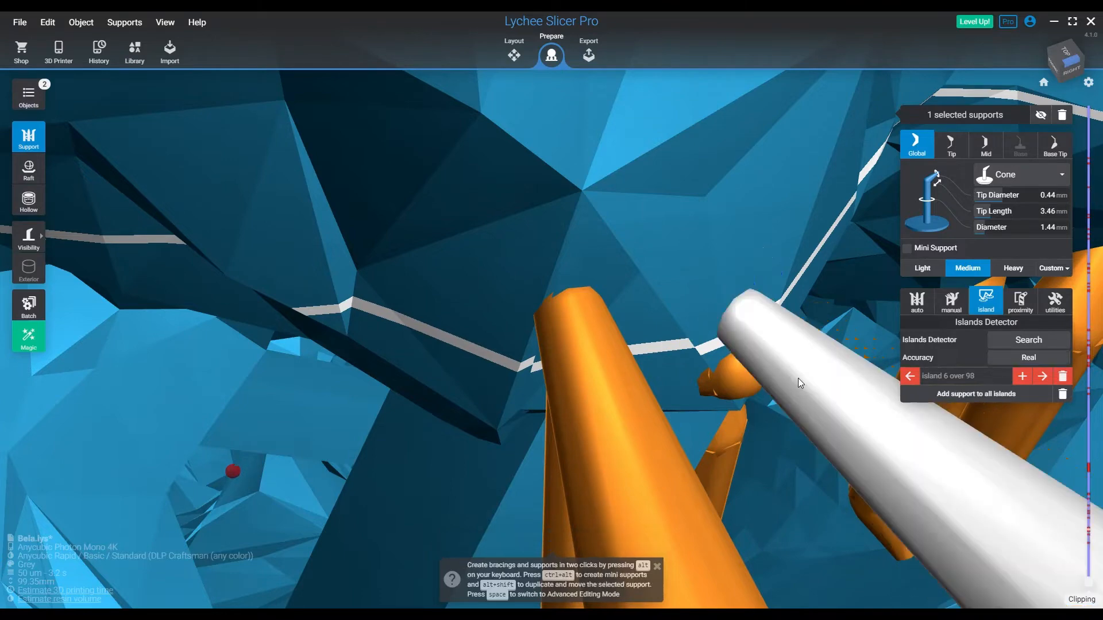
# - Go to island 7 and add a Medium support to it
pyautogui.click(1042, 377)
pyautogui.click(552, 331)
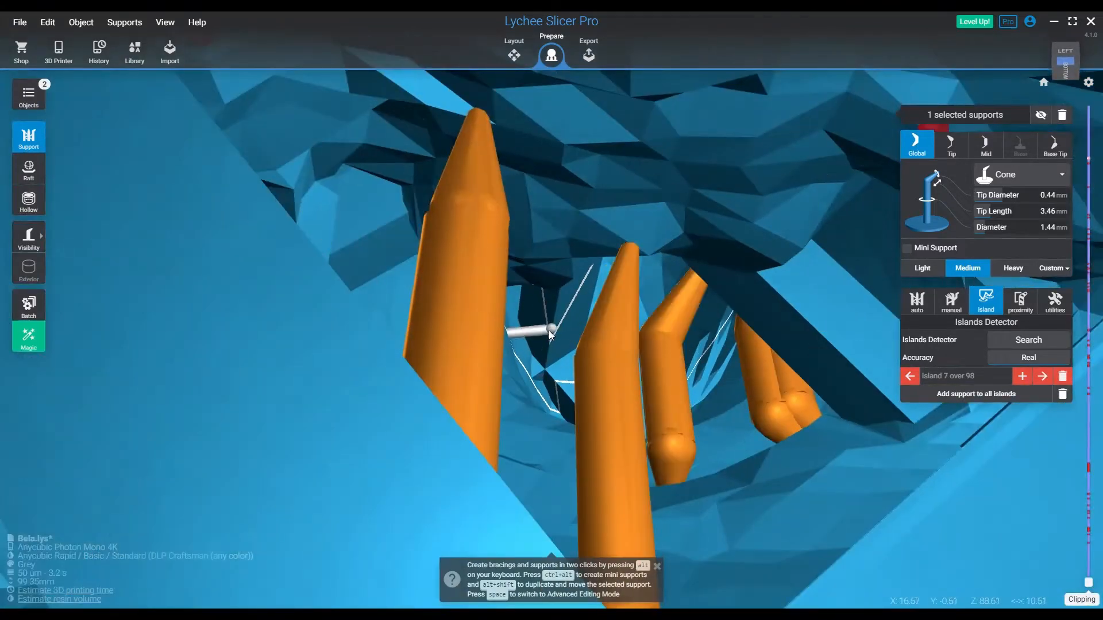
# - Go to island 8 and place Light supports along the bottom edge of the curved weapon's square peg
pyautogui.click(1042, 376)
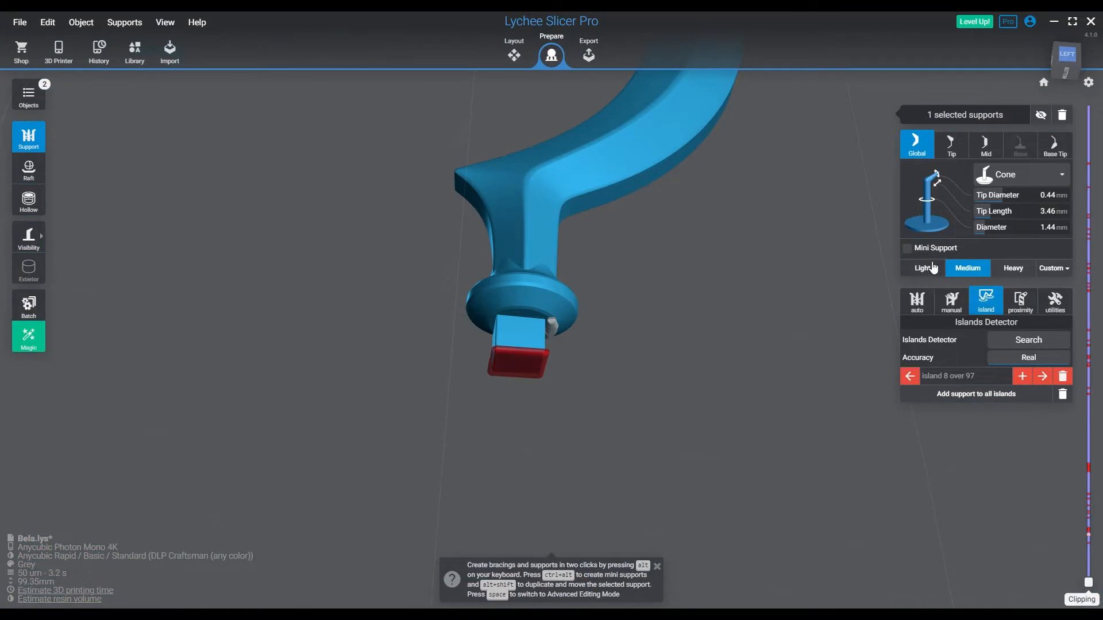
pyautogui.click(500, 354)
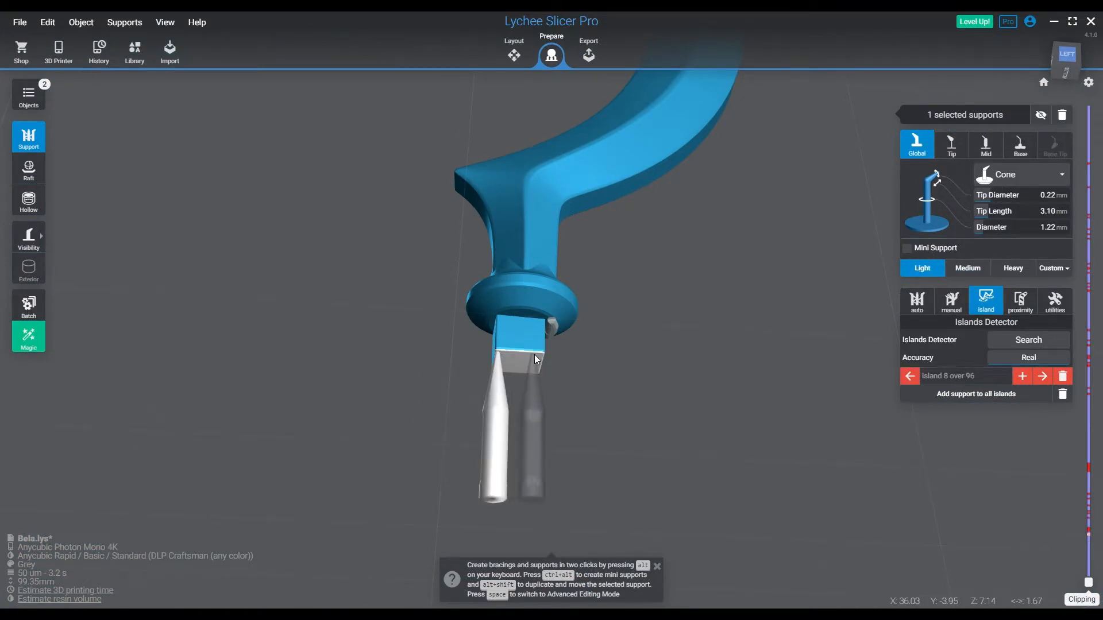
pyautogui.click(542, 356)
pyautogui.click(522, 354)
# - Add Light supports around the underside of the weapon's round collar and beneath the protruding spur above it
pyautogui.moveTo(507, 394); pyautogui.dragTo(553, 349, button='right')
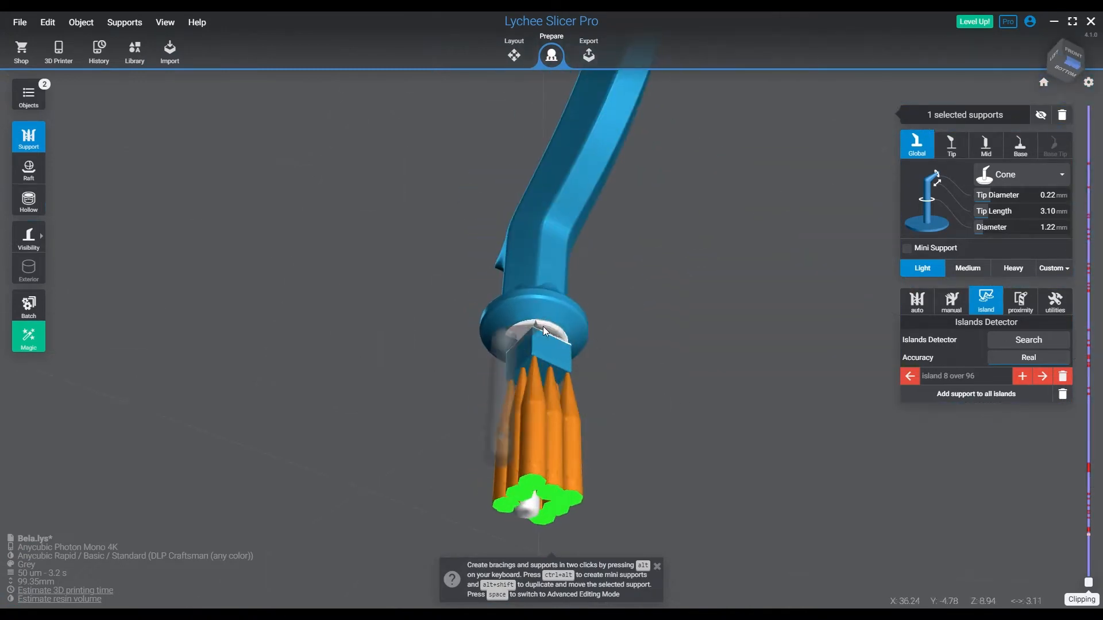
pyautogui.click(543, 326)
pyautogui.moveTo(501, 305); pyautogui.dragTo(560, 188, button='right')
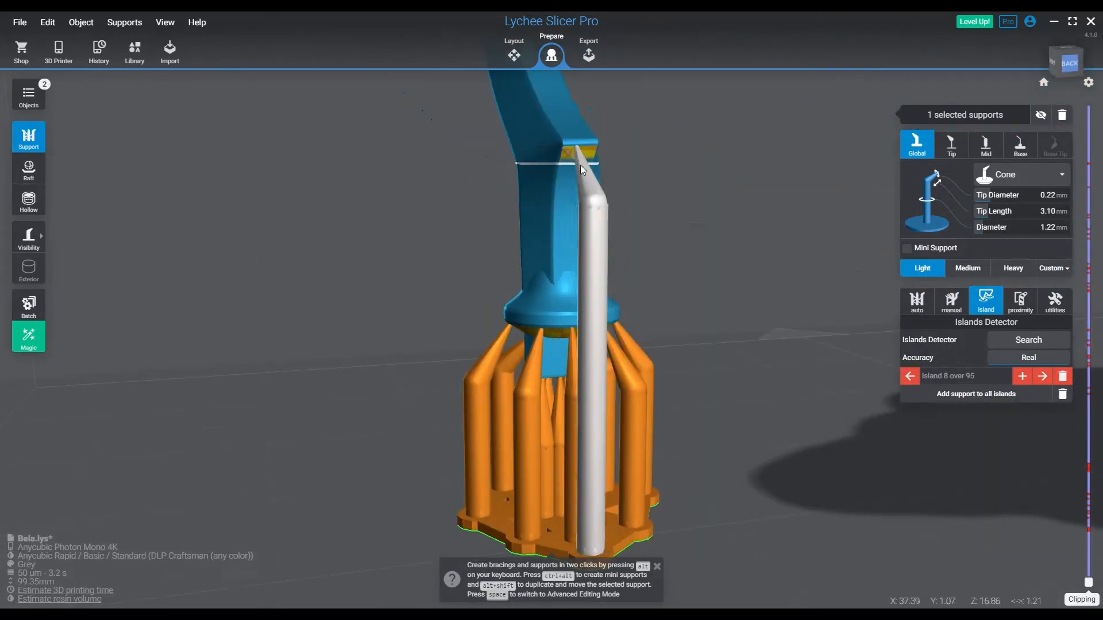
pyautogui.click(580, 161)
pyautogui.moveTo(630, 283); pyautogui.dragTo(593, 339, button='right')
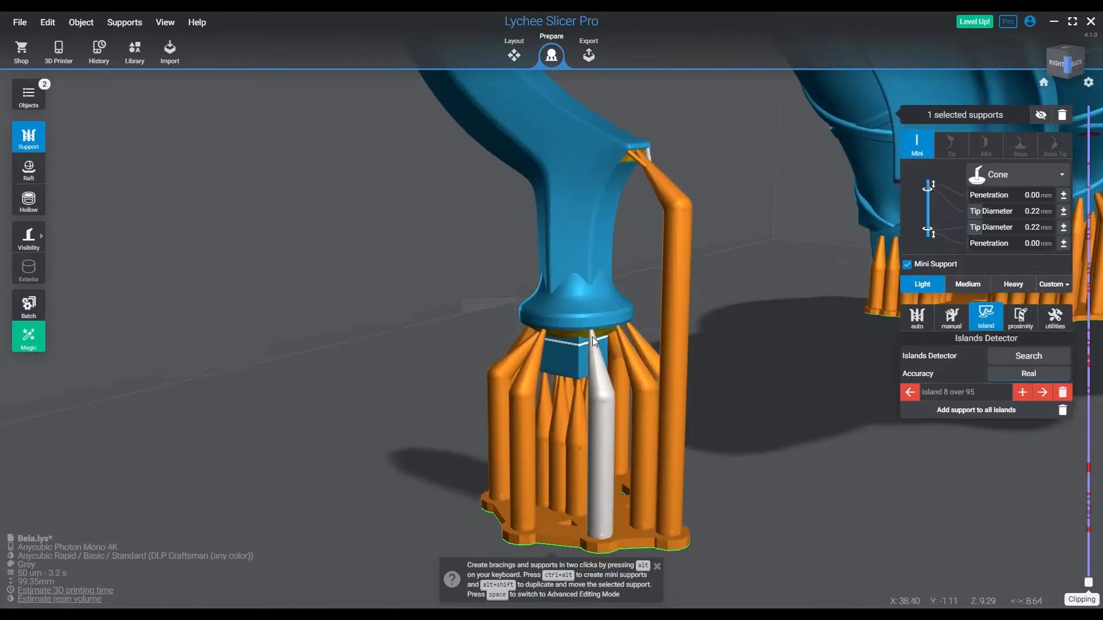
# - Add further Light supports around the underside of the weapon's round collar and at its square peg
pyautogui.click(611, 335)
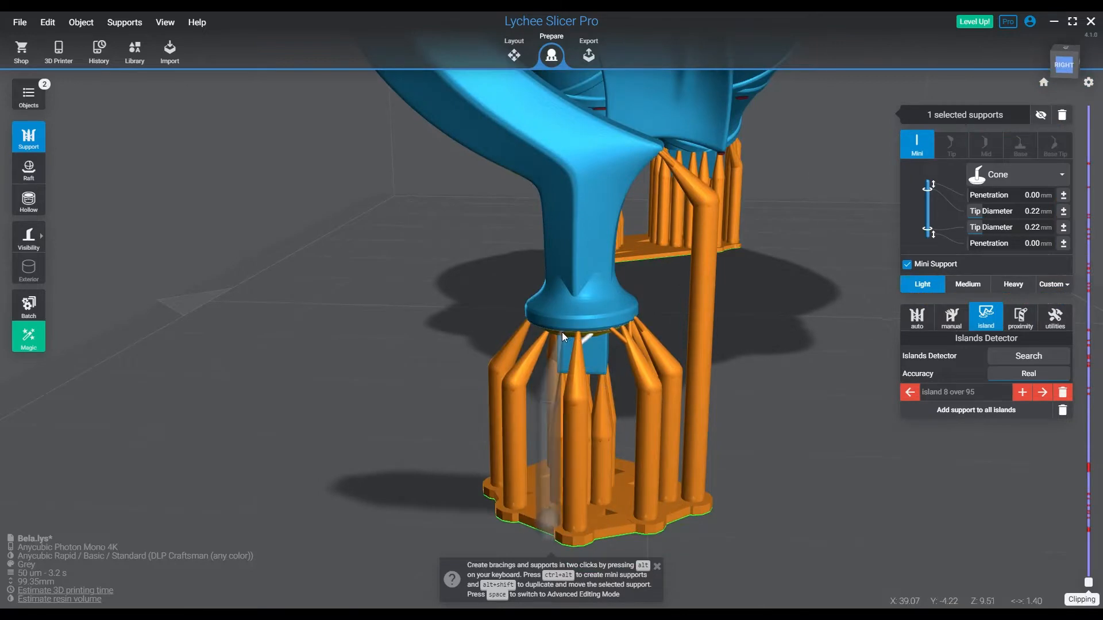
pyautogui.moveTo(561, 332); pyautogui.dragTo(681, 374, button='right')
pyautogui.click(572, 330)
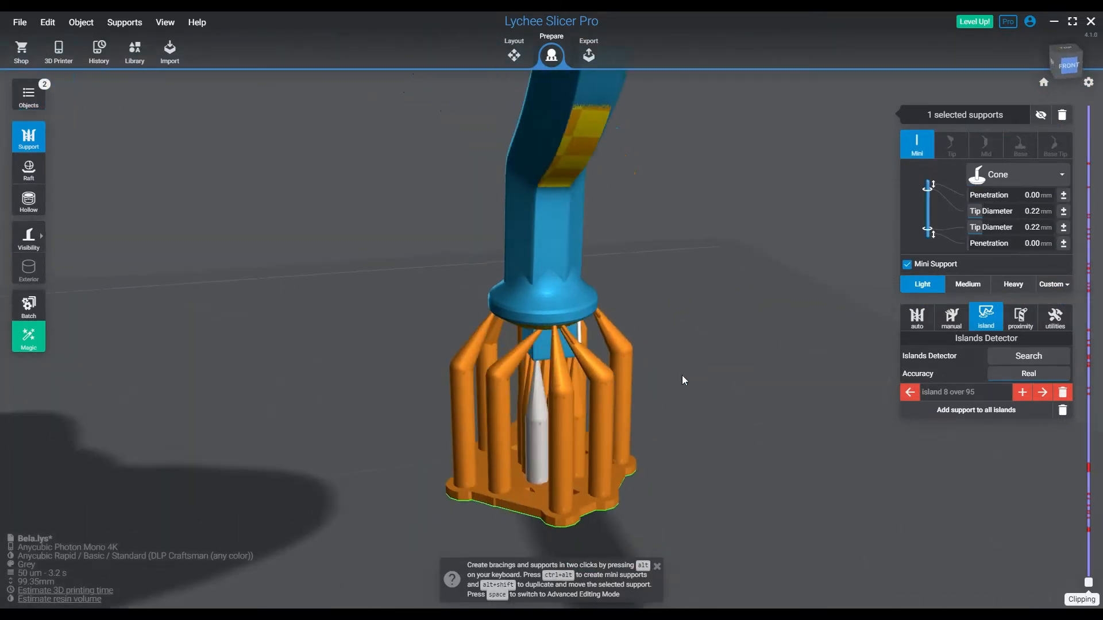
pyautogui.moveTo(542, 357)
pyautogui.mouseDown(button='right')
pyautogui.moveTo(531, 360)
pyautogui.moveTo(536, 330)
pyautogui.moveTo(633, 363)
pyautogui.moveTo(504, 330)
pyautogui.moveTo(528, 378)
pyautogui.moveTo(515, 338)
pyautogui.moveTo(453, 371)
pyautogui.moveTo(481, 347)
pyautogui.moveTo(525, 356)
pyautogui.mouseUp(button='right')
# - Add and duplicate Light supports along the underside of the curved weapon, working up from the collar
pyautogui.moveTo(525, 356); pyautogui.dragTo(550, 219)
pyautogui.moveTo(619, 347); pyautogui.dragTo(461, 263, button='right')
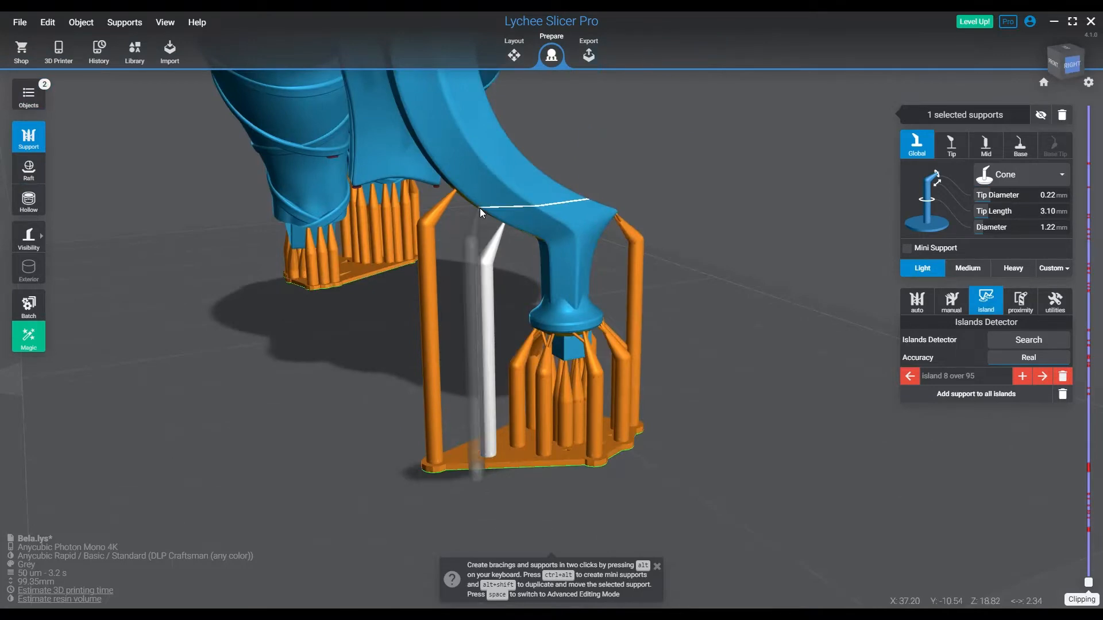
pyautogui.keyDown('alt'); pyautogui.keyDown('shift'); pyautogui.moveTo(480, 208); pyautogui.dragTo(458, 155); pyautogui.keyUp('shift'); pyautogui.keyUp('alt')
pyautogui.moveTo(463, 242); pyautogui.dragTo(556, 252, button='right')
# - Generate bracings automatically between the weapon's supports
pyautogui.click(950, 303)
pyautogui.click(1010, 375)
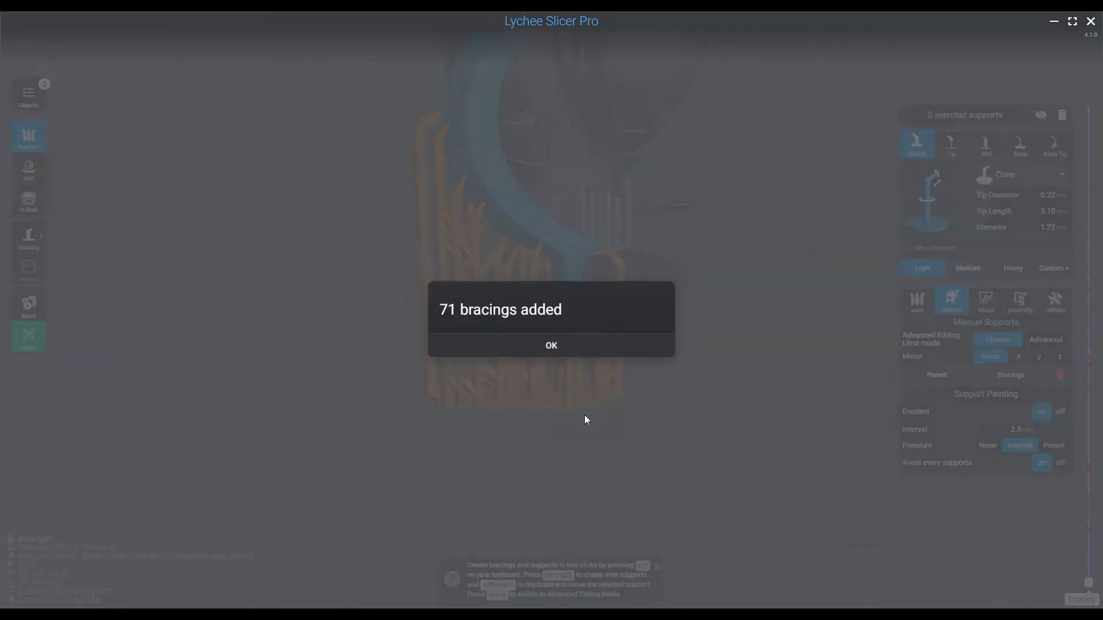
pyautogui.click(552, 345)
pyautogui.moveTo(552, 344); pyautogui.dragTo(823, 440, button='right')
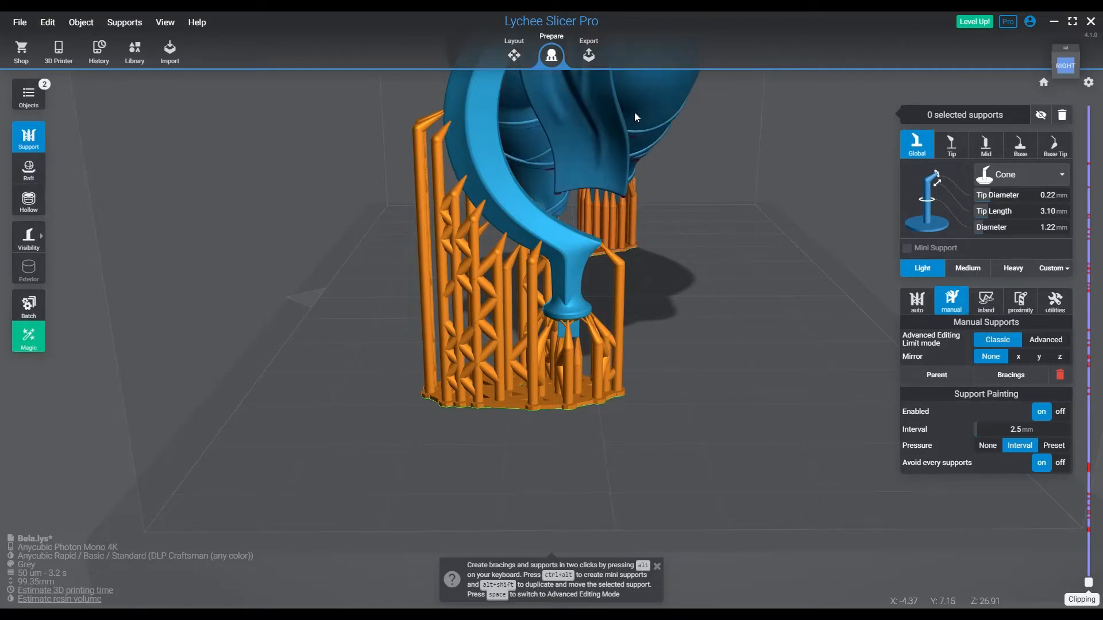
# - Go to island 2 at the hood and choose the Medium preset
pyautogui.click(993, 308)
pyautogui.click(1042, 376)
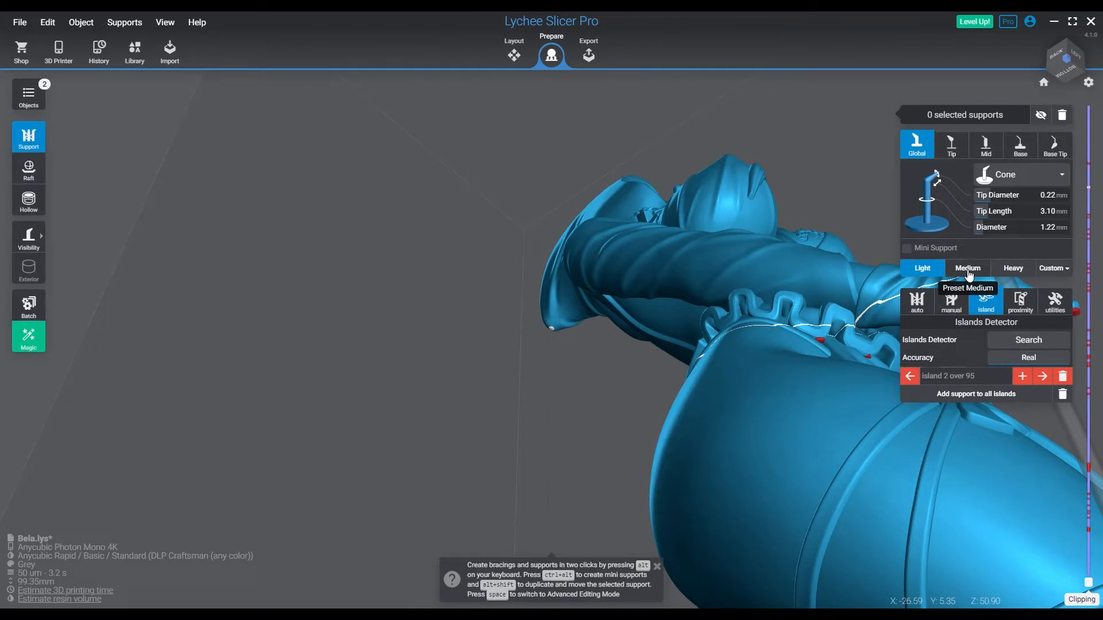
pyautogui.moveTo(706, 409); pyautogui.dragTo(948, 446, button='right')
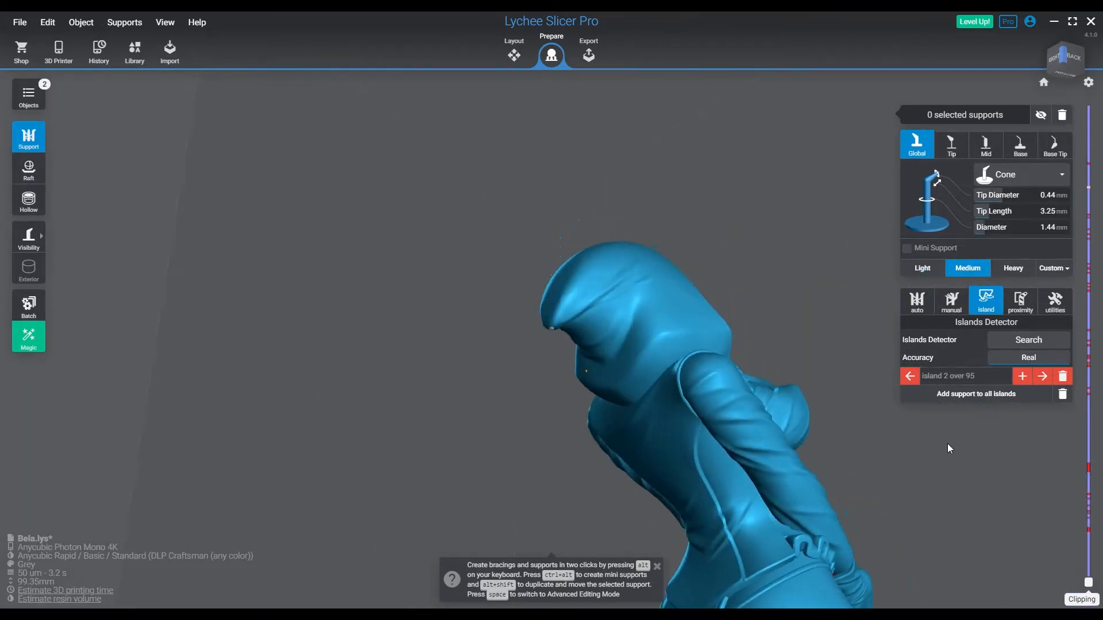
# - Set both tip diameters of the mini support showing on the hood's surface to 0.15 mm
pyautogui.scroll(8, 588, 375)
pyautogui.scroll(-5, 649, 425)
pyautogui.moveTo(649, 425); pyautogui.dragTo(677, 448, button='right')
pyautogui.keyDown('ctrl'); pyautogui.keyDown('alt'); pyautogui.click(485, 363); pyautogui.keyUp('alt'); pyautogui.keyUp('ctrl')
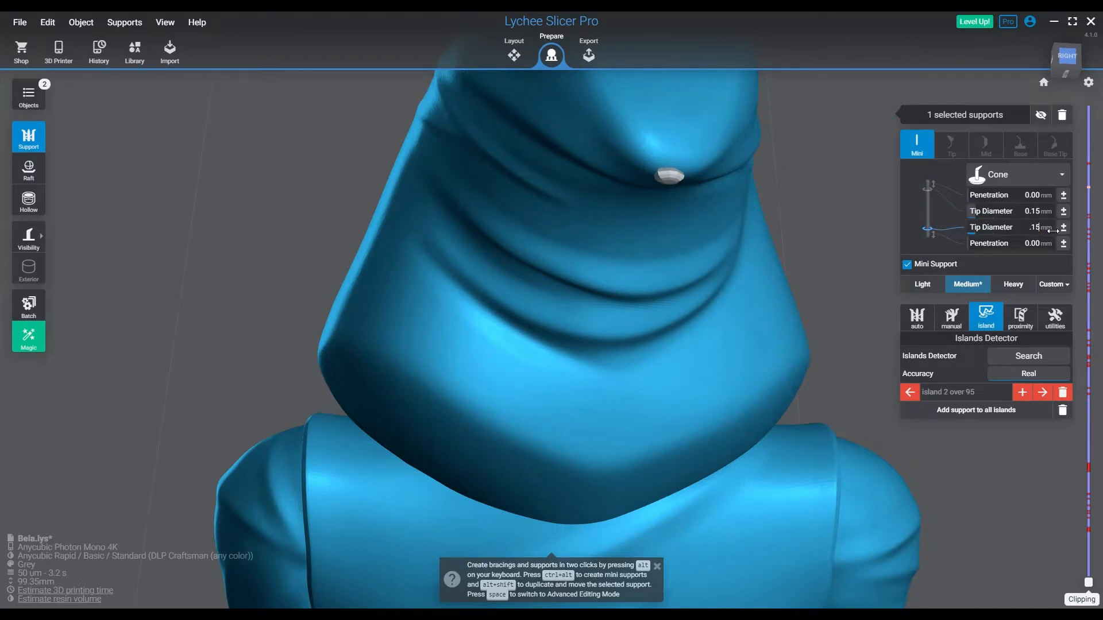
pyautogui.press('Return')
pyautogui.click(843, 379)
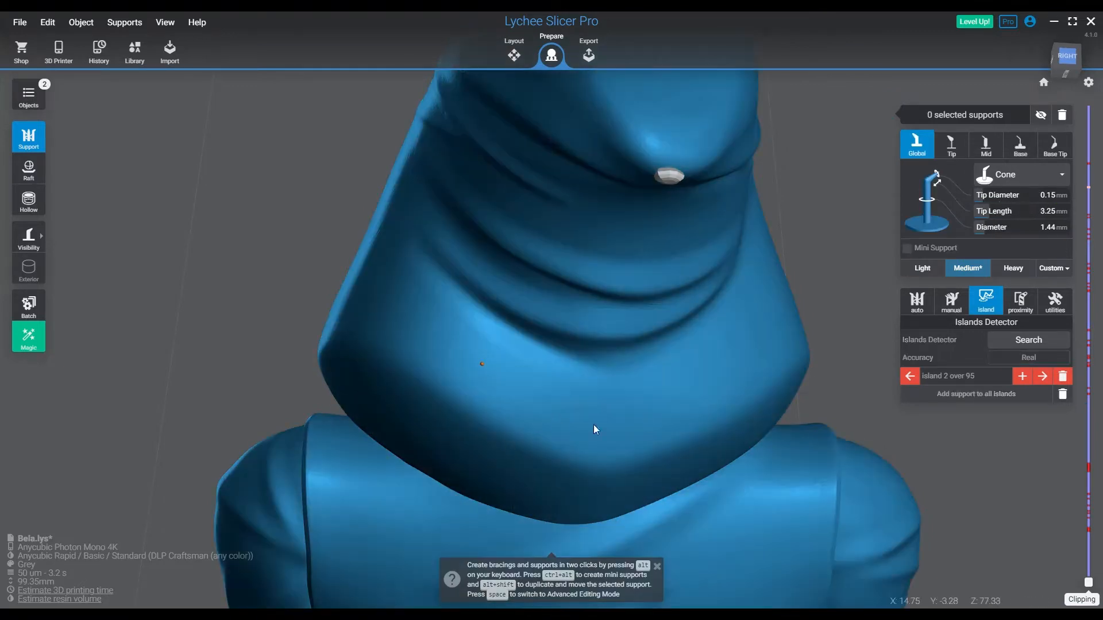
# - Clip the figure down through the hood and examine where the supports inside the hollow head meet its wall
pyautogui.scroll(5, 556, 400)
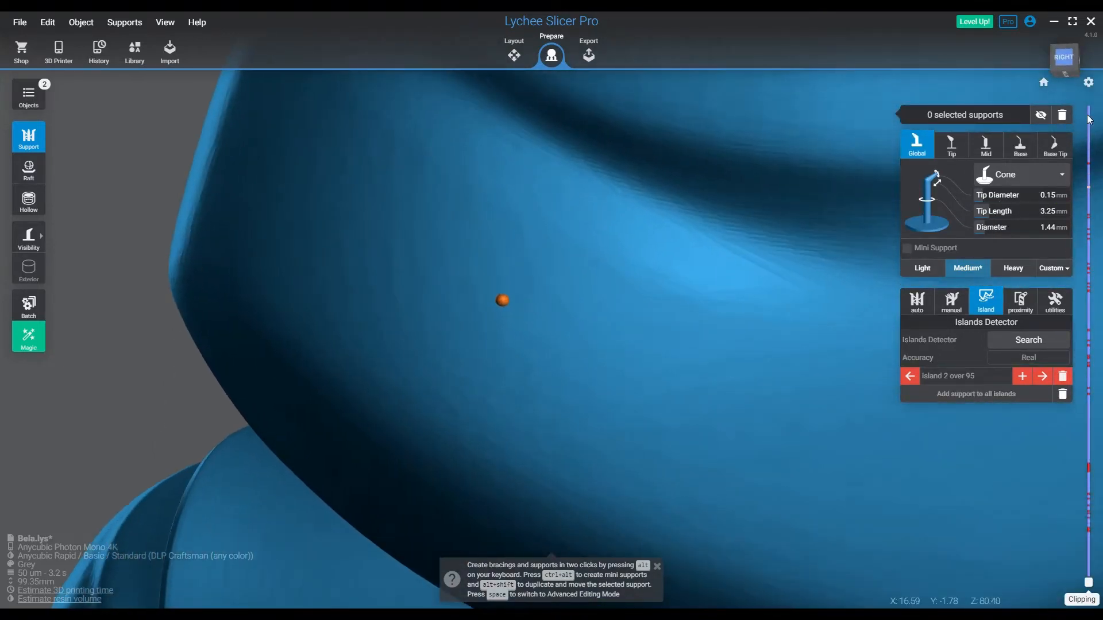
pyautogui.moveTo(577, 366); pyautogui.dragTo(513, 460, button='right')
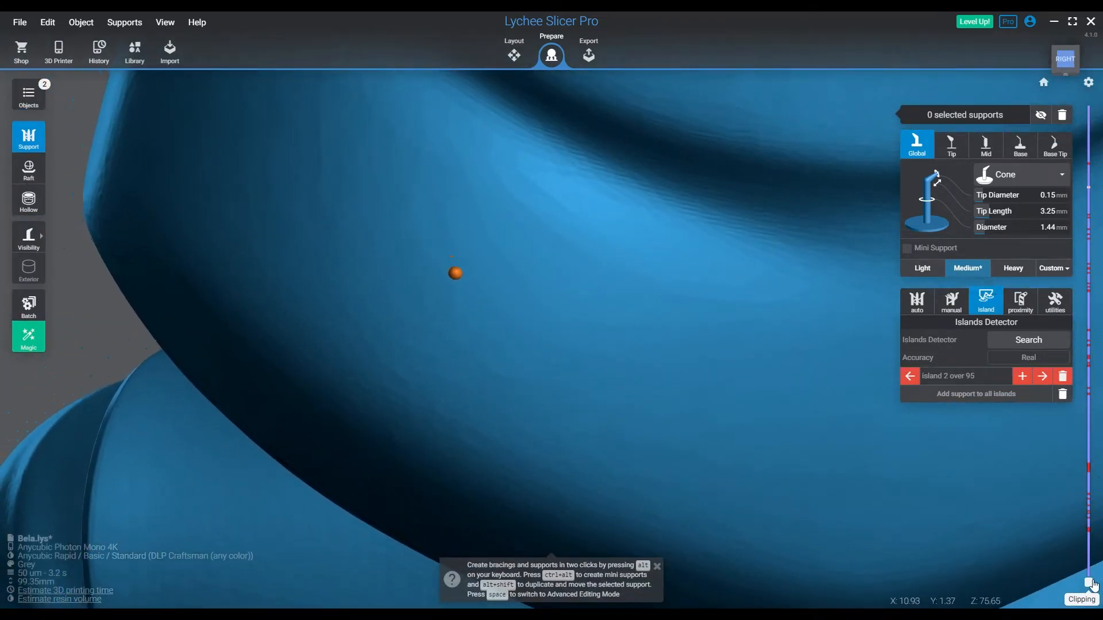
pyautogui.moveTo(1093, 585); pyautogui.dragTo(1098, 567)
pyautogui.moveTo(1102, 299); pyautogui.dragTo(1093, 204)
pyautogui.moveTo(505, 379); pyautogui.dragTo(554, 390, button='right')
pyautogui.click(1045, 84)
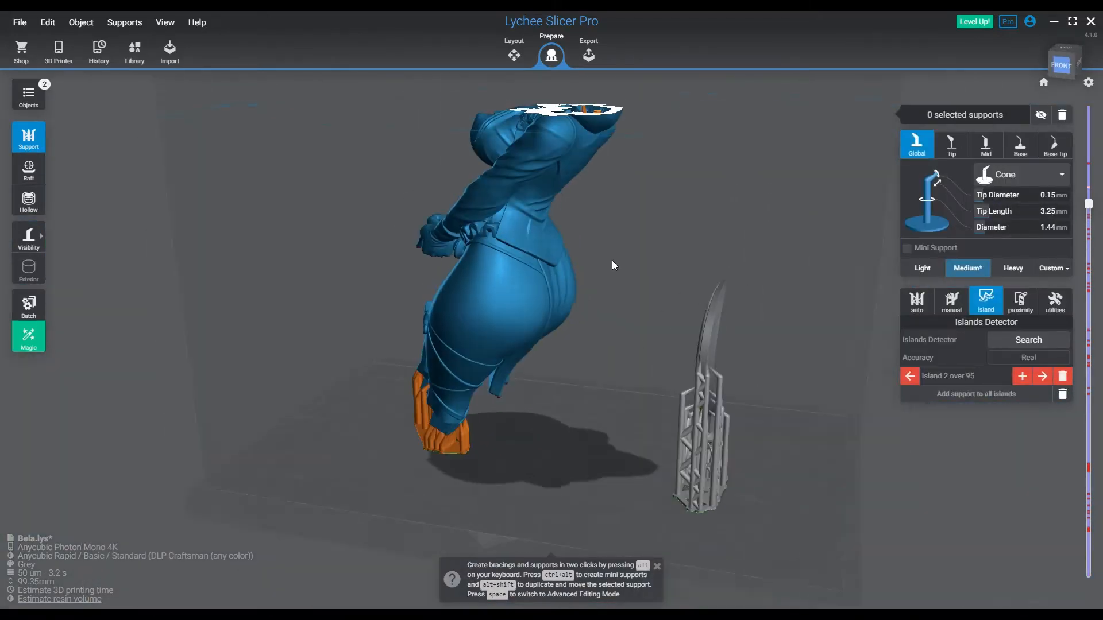
pyautogui.moveTo(612, 264); pyautogui.dragTo(674, 354, button='right')
pyautogui.scroll(5, 605, 293)
pyautogui.moveTo(606, 292); pyautogui.dragTo(601, 356, button='right')
pyautogui.moveTo(1089, 204); pyautogui.dragTo(1097, 185)
pyautogui.moveTo(660, 276); pyautogui.dragTo(712, 350, button='right')
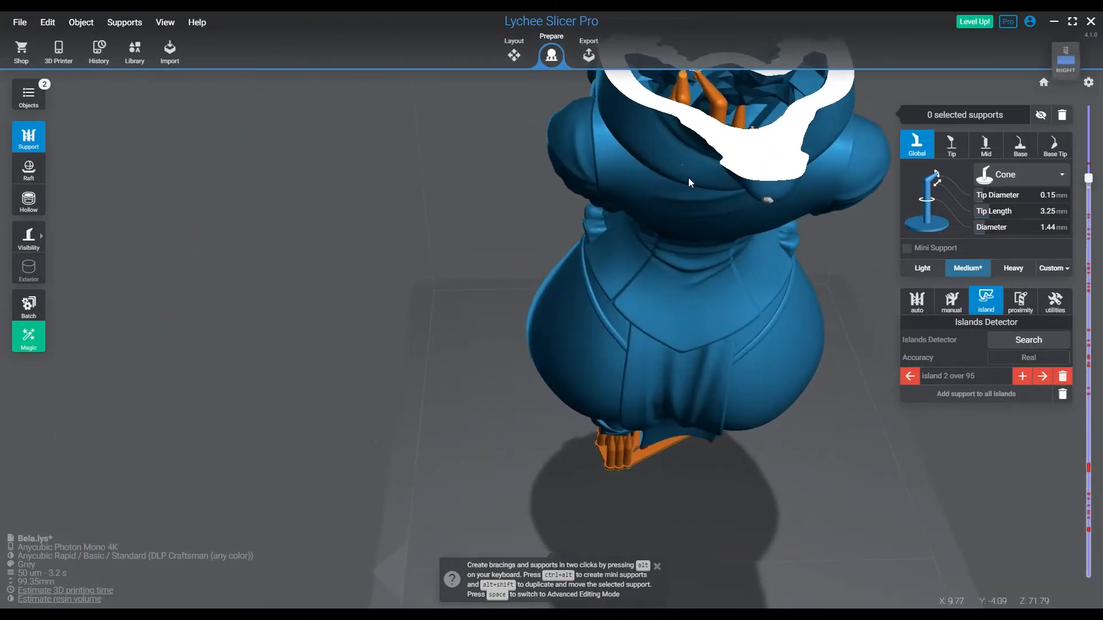
pyautogui.moveTo(646, 178); pyautogui.dragTo(666, 273, button='right')
# - Add a Medium support with a 0.15 mm tip to island 2 at the hood's lowest point
pyautogui.keyDown('ctrl'); pyautogui.keyDown('alt'); pyautogui.click(570, 206); pyautogui.keyUp('alt'); pyautogui.keyUp('ctrl')
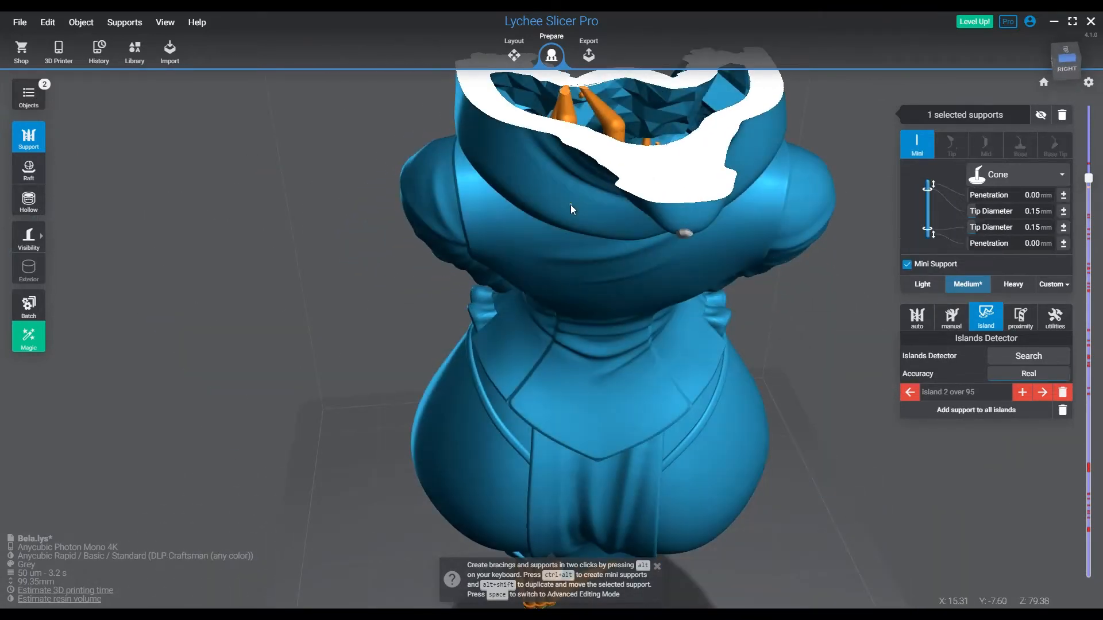
pyautogui.click(571, 205)
pyautogui.click(684, 233)
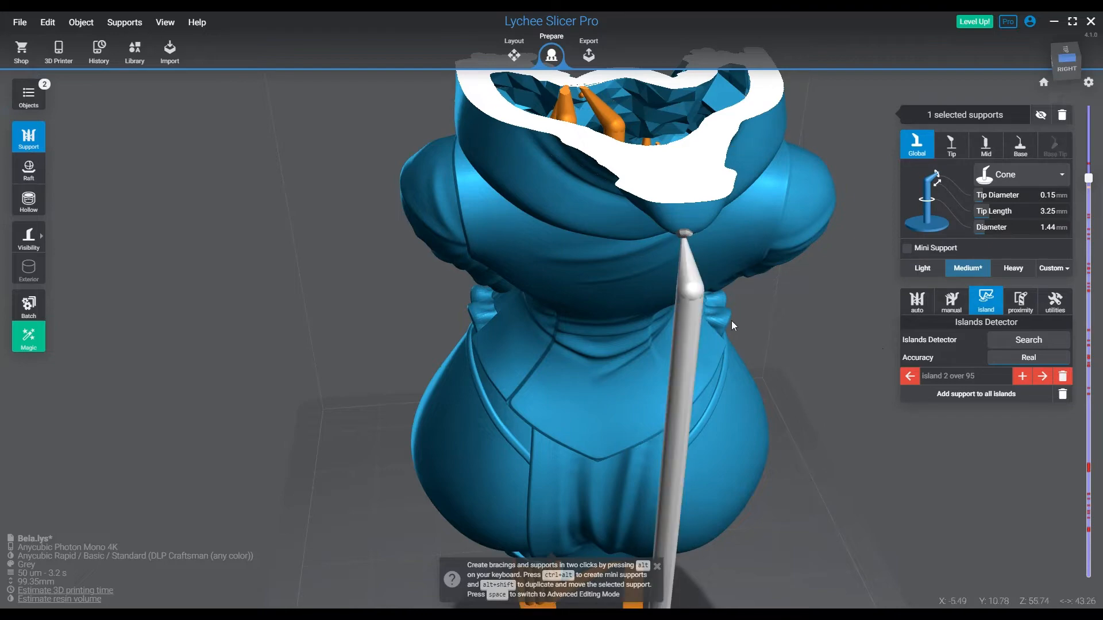
pyautogui.click(688, 235)
pyautogui.click(688, 236)
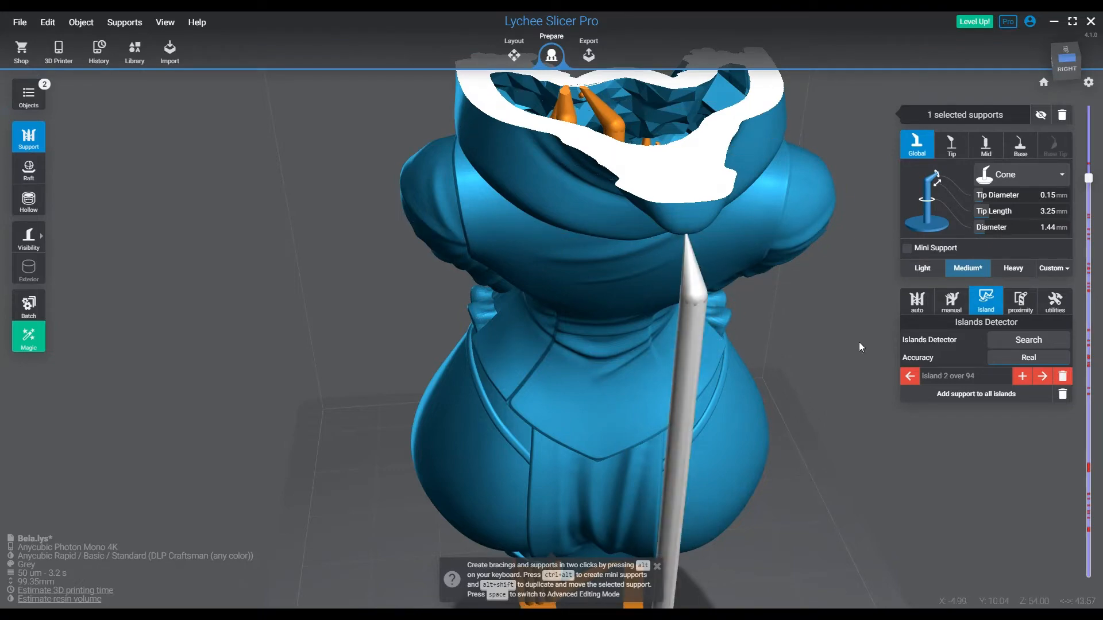
# - Go to island 3 and add supports with 0.15 mm tips to the neighbouring red islands on the hood's faceted edge
pyautogui.click(1043, 377)
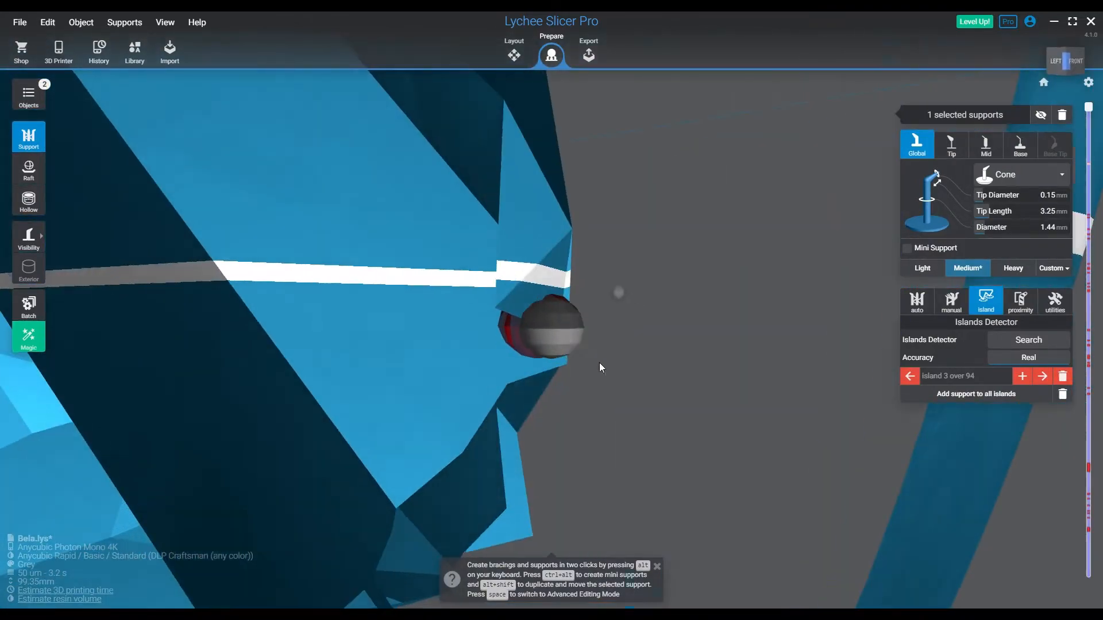
pyautogui.moveTo(599, 363); pyautogui.dragTo(411, 402, button='right')
pyautogui.scroll(3, 584, 350)
pyautogui.moveTo(580, 342); pyautogui.dragTo(462, 399, button='right')
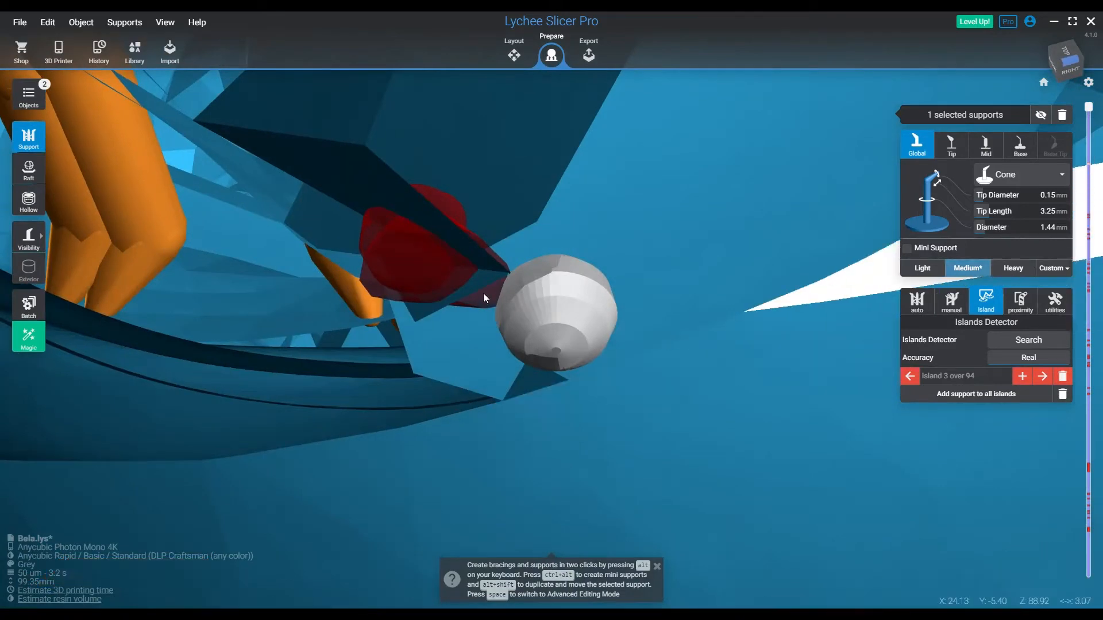
pyautogui.moveTo(519, 284); pyautogui.dragTo(610, 276, button='right')
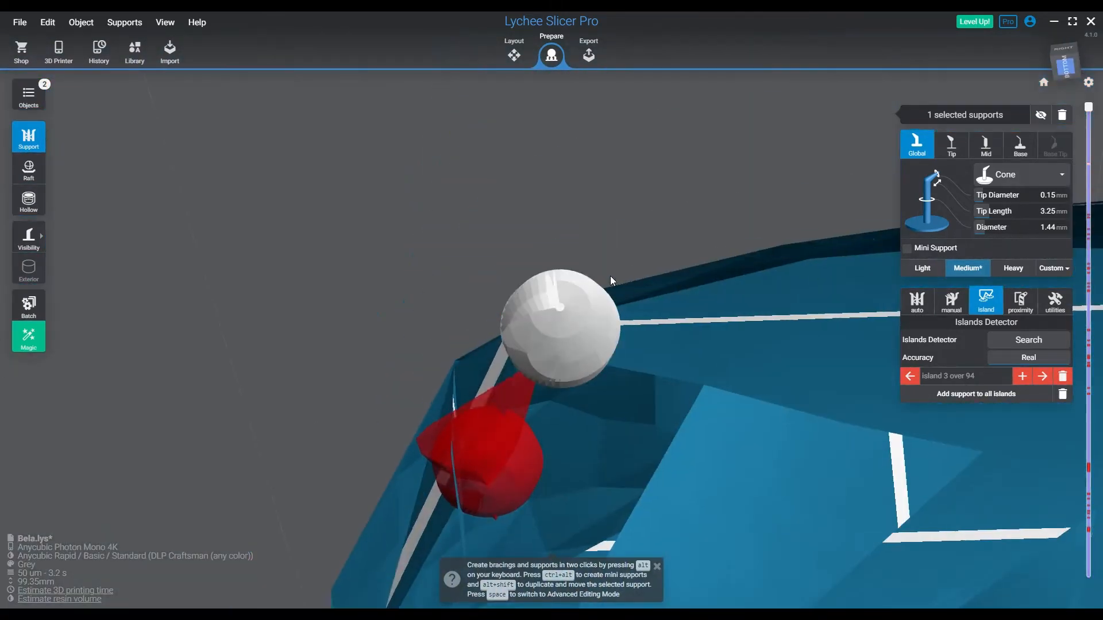
pyautogui.click(591, 366)
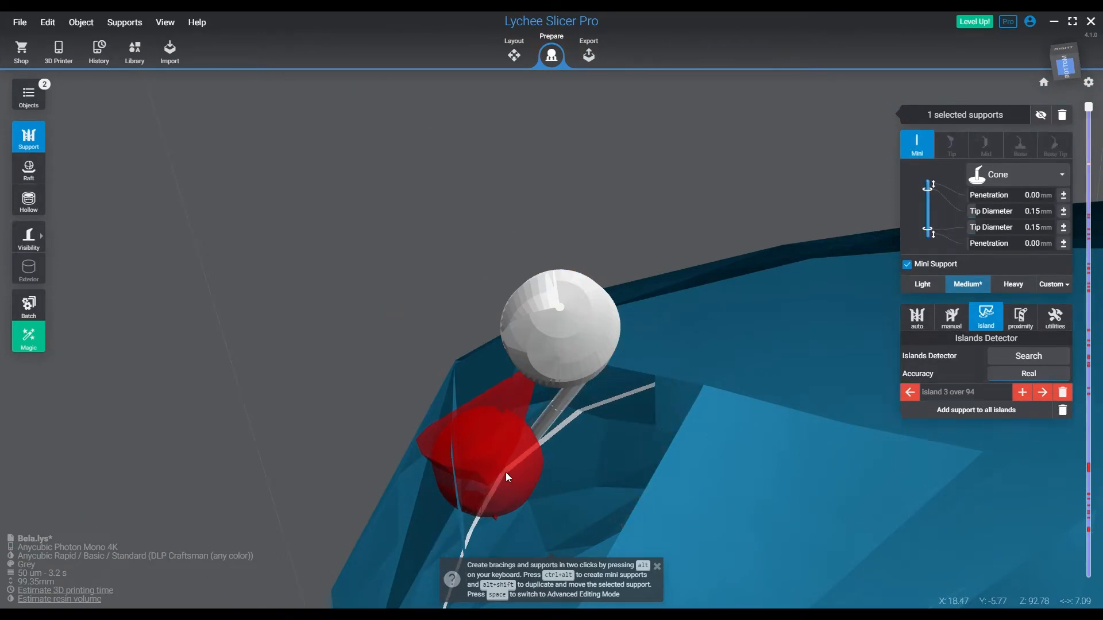
pyautogui.moveTo(505, 472); pyautogui.dragTo(537, 491, button='right')
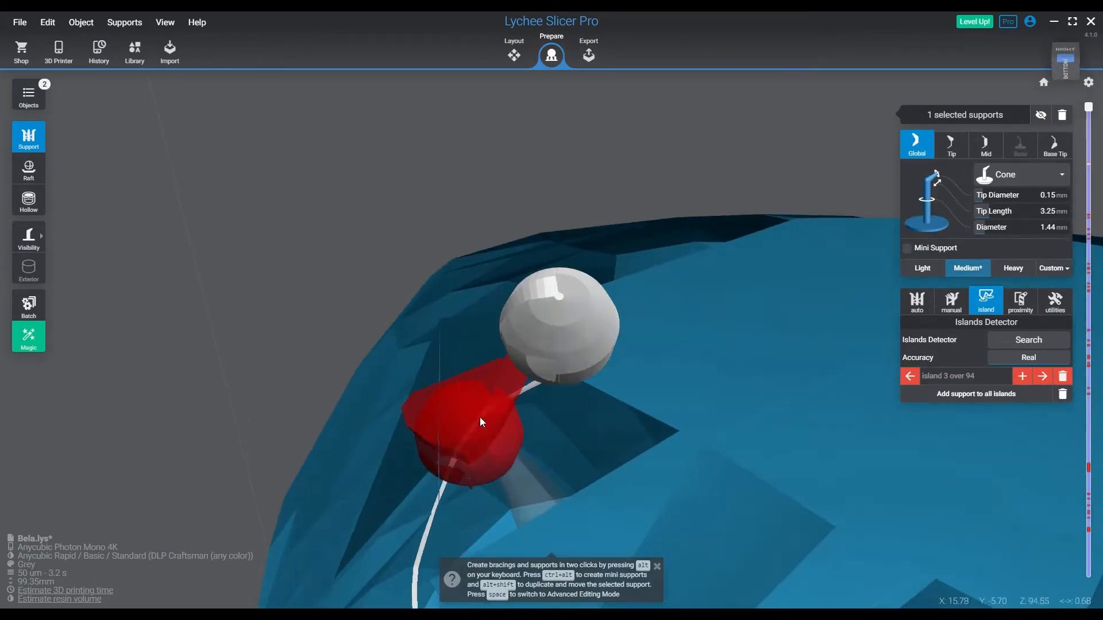
pyautogui.click(467, 405)
pyautogui.moveTo(577, 347); pyautogui.dragTo(561, 413, button='right')
pyautogui.click(550, 356)
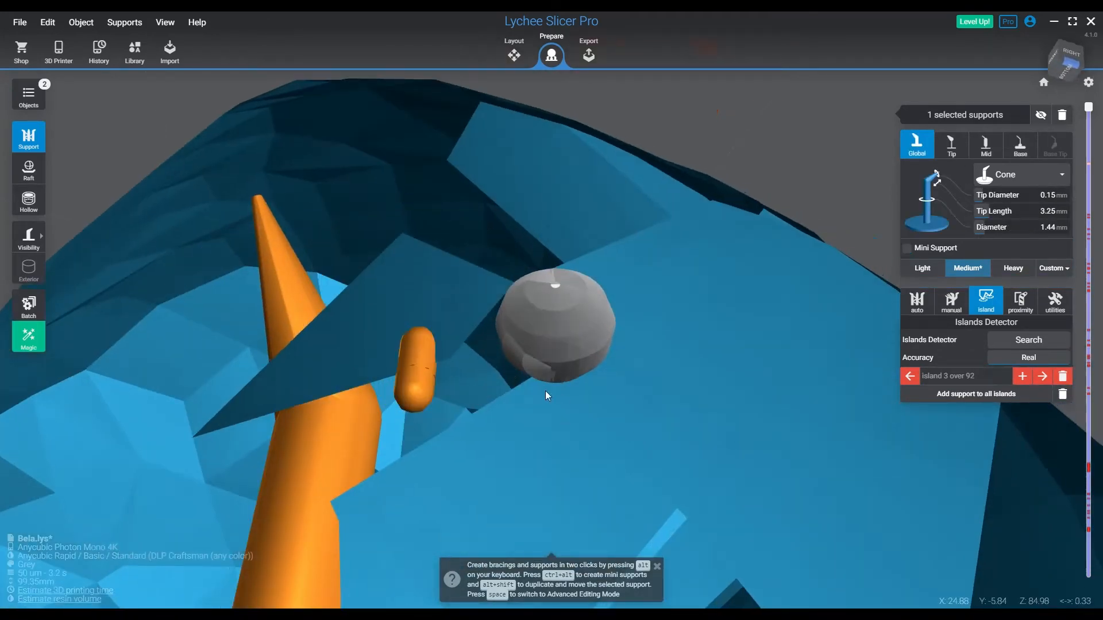
# - Attach a mini support with 0.15 mm tips from the nearby surface to island 3
pyautogui.moveTo(426, 399); pyautogui.dragTo(479, 412, button='right')
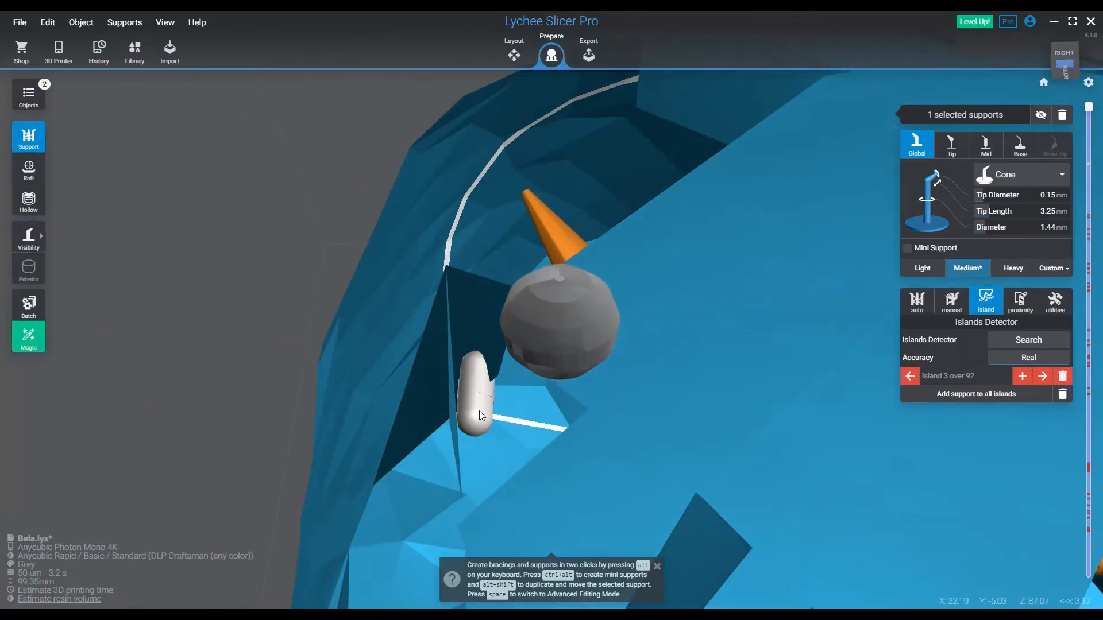
pyautogui.click(479, 411)
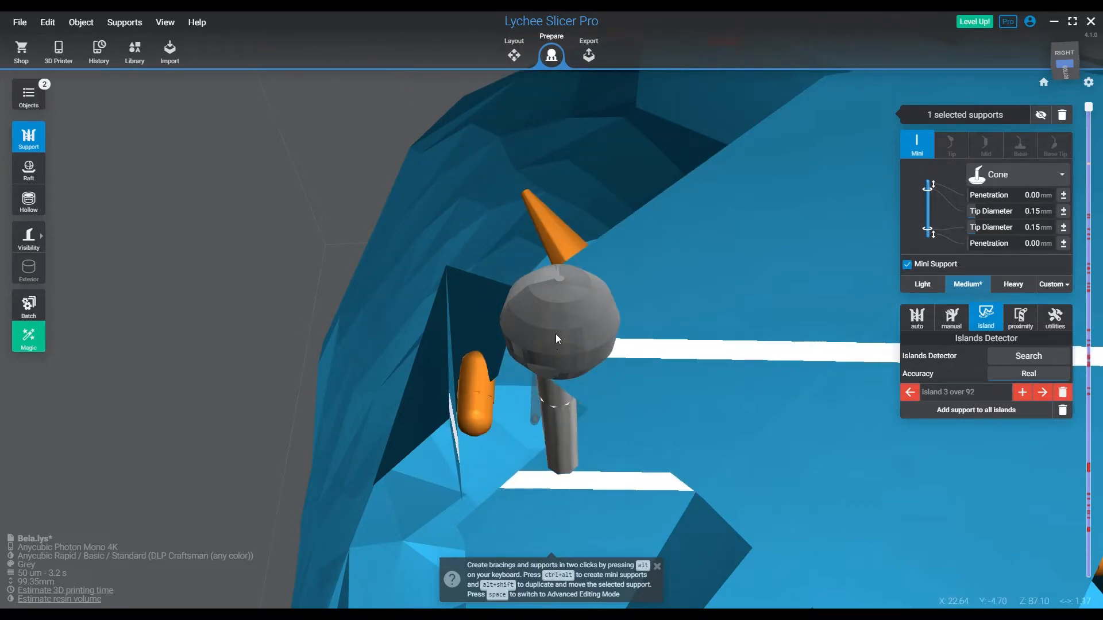
pyautogui.moveTo(570, 291); pyautogui.dragTo(539, 318)
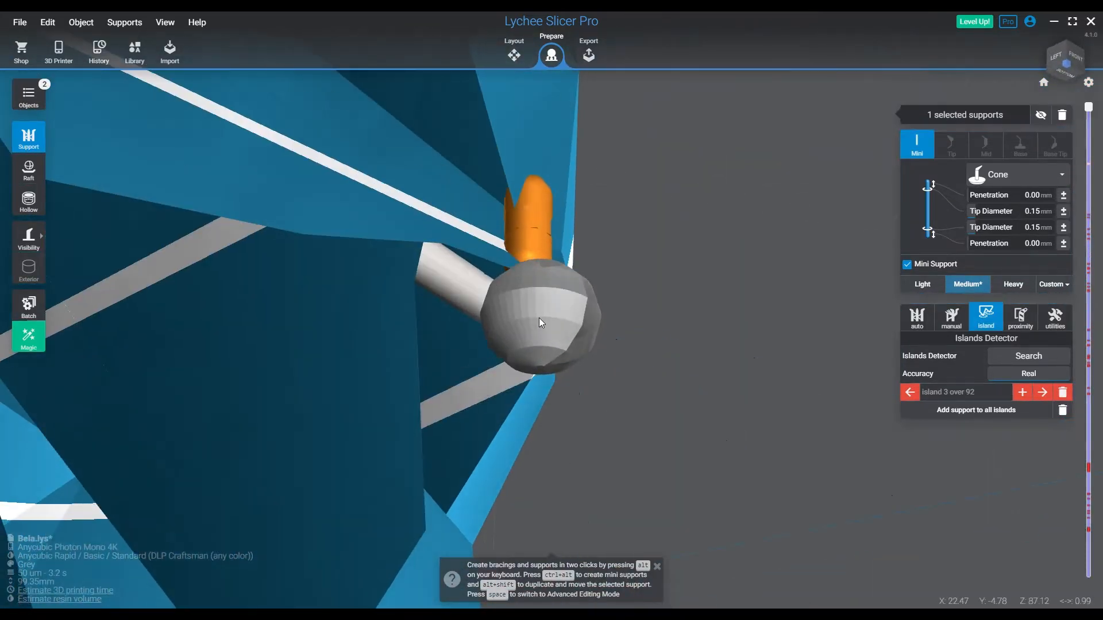
pyautogui.moveTo(476, 297); pyautogui.dragTo(470, 449)
pyautogui.click(491, 332)
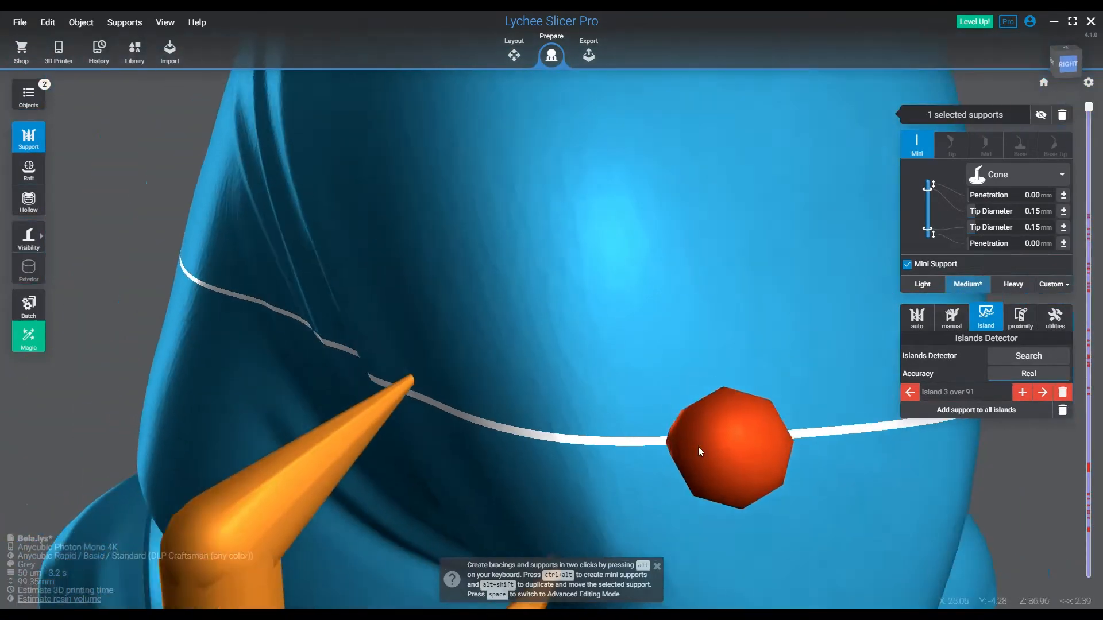
# - Go to island 4, restore the Medium preset, and add a Medium support to the red island between the legs
pyautogui.scroll(-2, 698, 447)
pyautogui.moveTo(698, 446); pyautogui.dragTo(867, 448)
pyautogui.click(1040, 393)
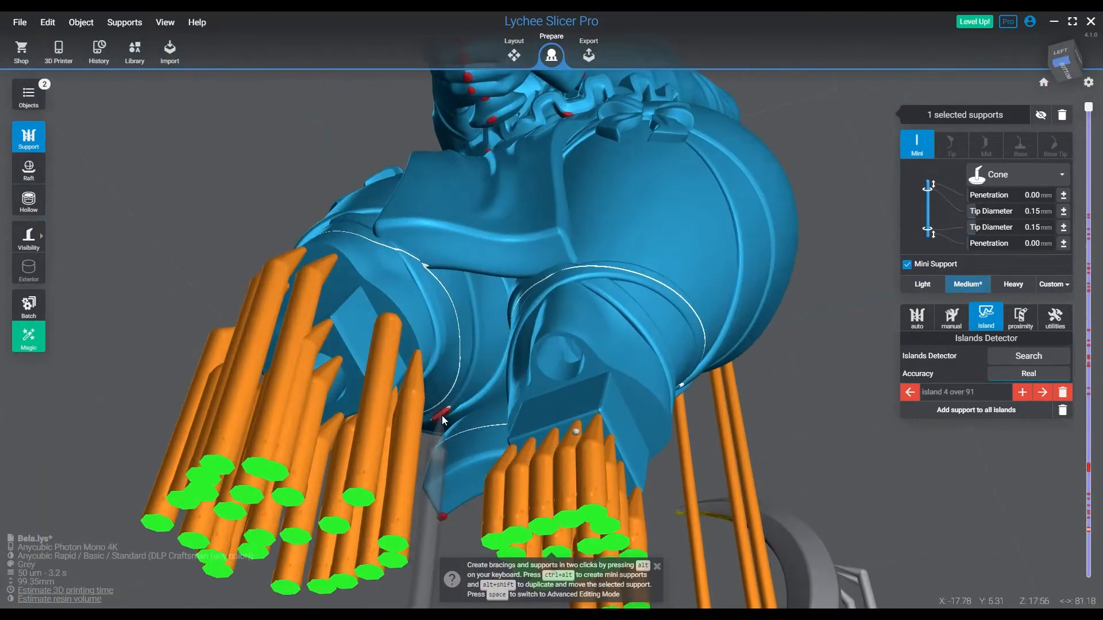
pyautogui.click(852, 356)
pyautogui.click(935, 272)
pyautogui.click(960, 271)
pyautogui.click(444, 421)
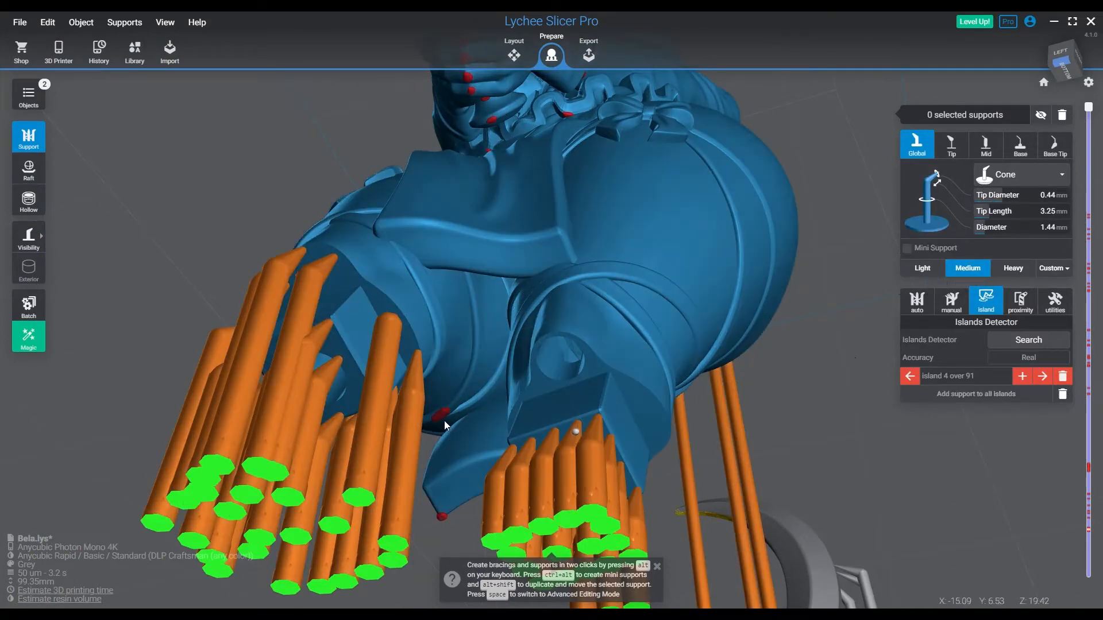
pyautogui.click(440, 414)
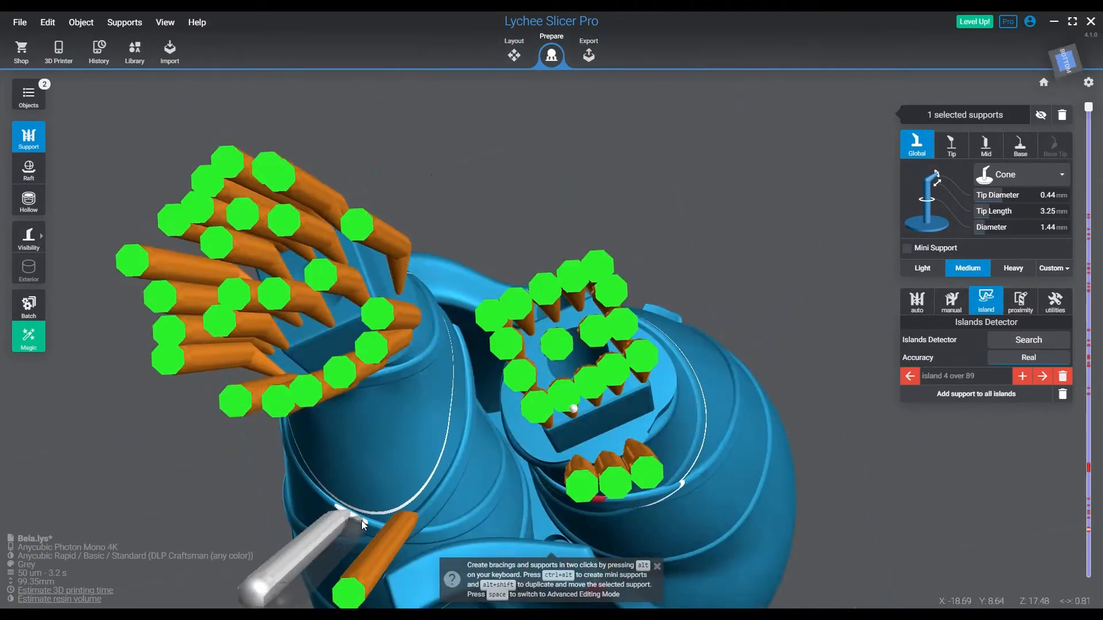
# - Delete the misplaced Medium support under the leg's wrapped band and place a Medium support at a better point there
pyautogui.moveTo(614, 532); pyautogui.dragTo(650, 208, button='right')
pyautogui.click(586, 154)
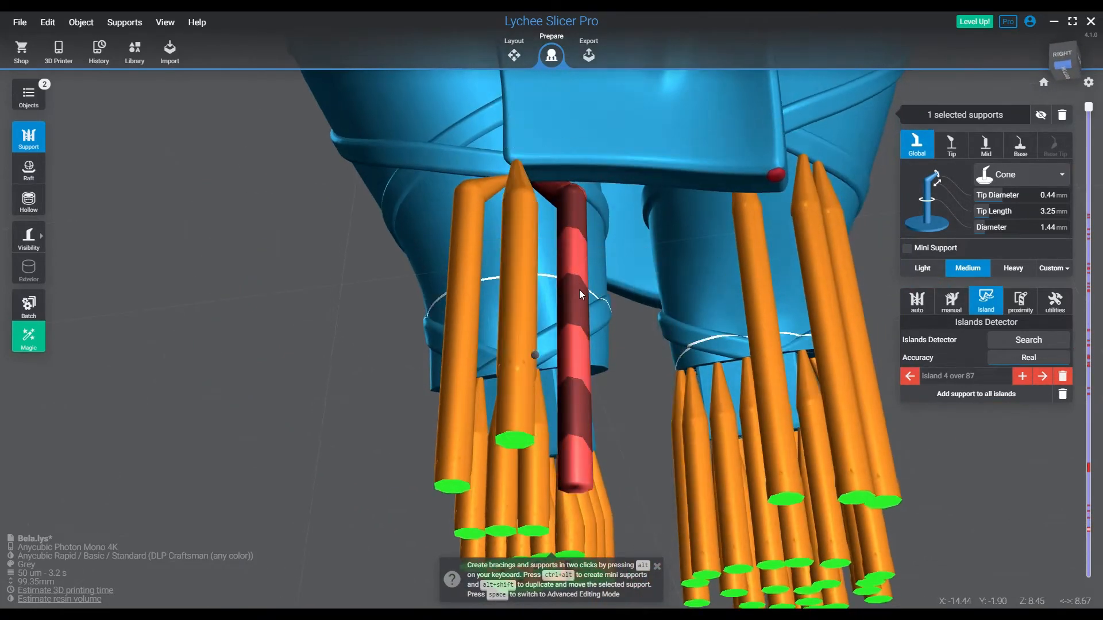
pyautogui.press('Delete')
pyautogui.moveTo(588, 283); pyautogui.dragTo(497, 116, button='right')
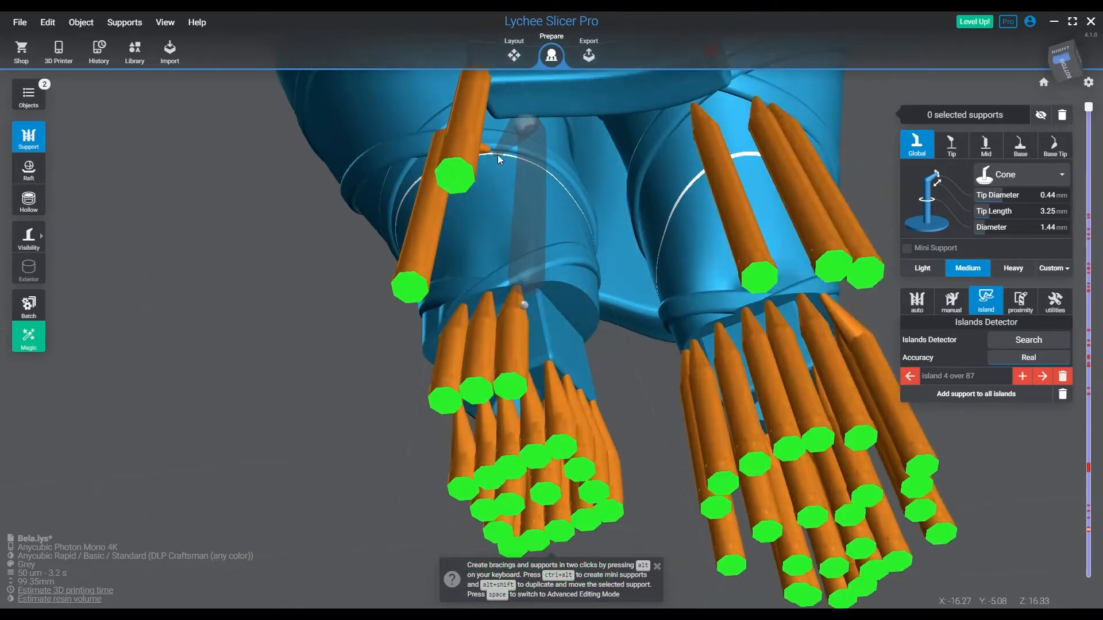
pyautogui.click(502, 152)
# - Shift the base of the support under the leg's wrapped band sideways in Advanced Editing Mode
pyautogui.moveTo(537, 193); pyautogui.dragTo(619, 329, button='right')
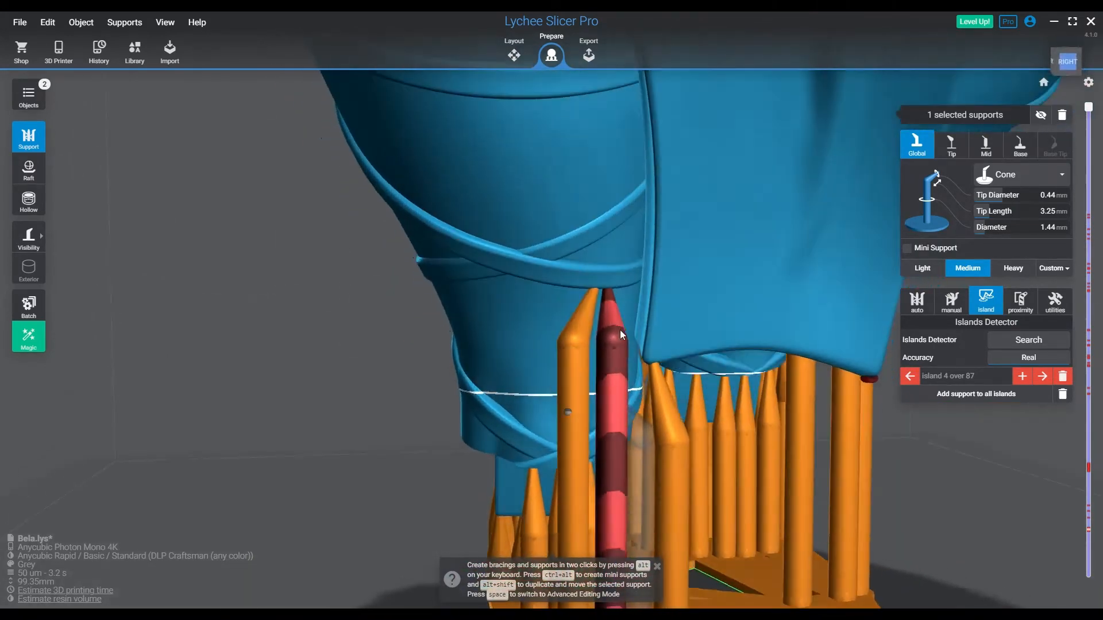
pyautogui.press('space')
pyautogui.moveTo(620, 501); pyautogui.dragTo(559, 498)
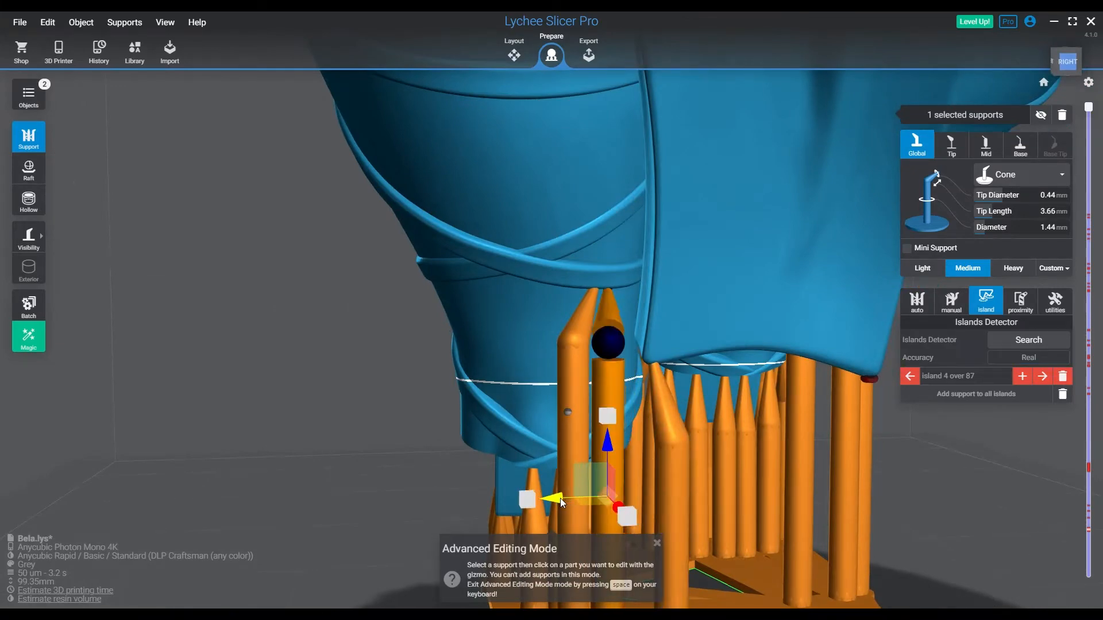
pyautogui.press('space')
# - Duplicate Medium supports along the bottom edge of the hanging cloth flap, including its corner
pyautogui.moveTo(721, 486); pyautogui.dragTo(690, 482, button='right')
pyautogui.moveTo(786, 168)
pyautogui.keyDown('alt'); pyautogui.keyDown('shift'); pyautogui.mouseDown()
pyautogui.moveTo(740, 129)
pyautogui.moveTo(512, 145)
pyautogui.moveTo(730, 143)
pyautogui.mouseUp(); pyautogui.keyUp('shift'); pyautogui.keyUp('alt')
pyautogui.moveTo(729, 143); pyautogui.dragTo(304, 312, button='right')
pyautogui.moveTo(304, 312)
pyautogui.keyDown('alt'); pyautogui.keyDown('shift'); pyautogui.mouseDown()
pyautogui.moveTo(417, 236)
pyautogui.moveTo(566, 240)
pyautogui.mouseUp(); pyautogui.keyUp('shift'); pyautogui.keyUp('alt')
pyautogui.moveTo(566, 240); pyautogui.dragTo(597, 336, button='right')
# - Add Medium supports along the lower rim and wrapped bands of the adjacent leg
pyautogui.click(633, 344)
pyautogui.click(680, 354)
pyautogui.moveTo(680, 355); pyautogui.dragTo(647, 417, button='right')
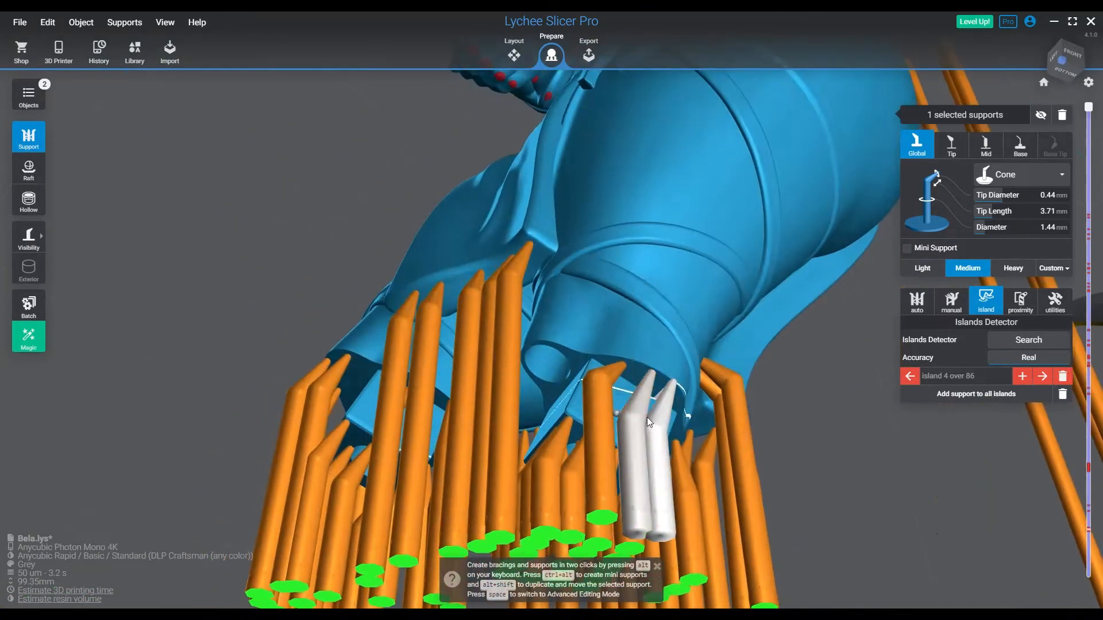
pyautogui.click(645, 305)
pyautogui.moveTo(694, 272); pyautogui.dragTo(618, 318, button='right')
pyautogui.click(632, 249)
pyautogui.moveTo(690, 310); pyautogui.dragTo(517, 166, button='right')
pyautogui.moveTo(518, 153); pyautogui.dragTo(511, 151)
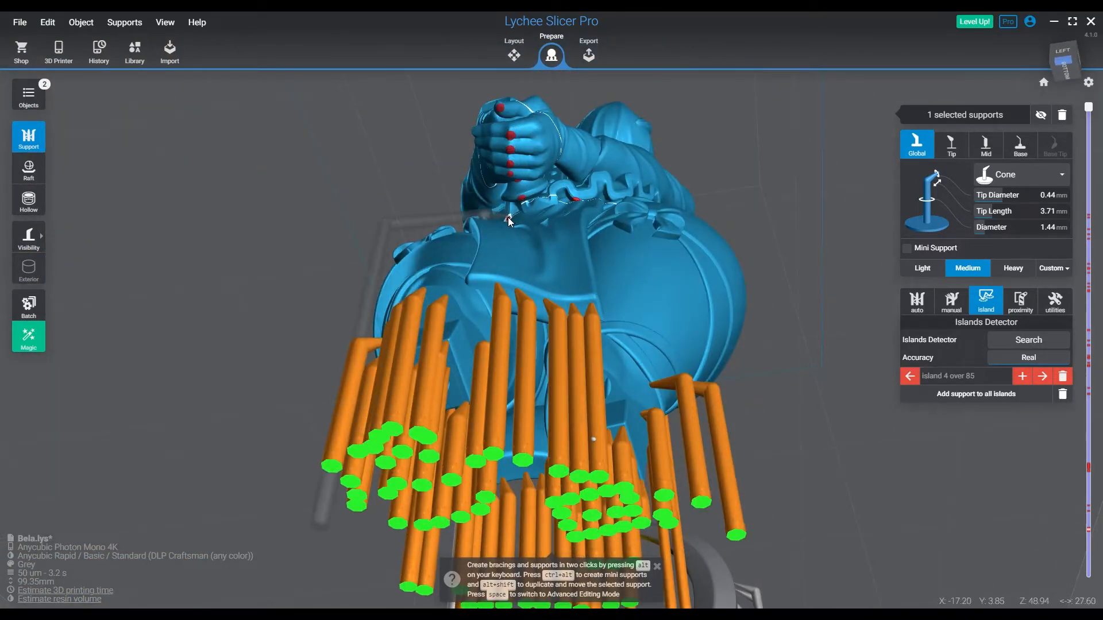
# - Cover the islands under the clasped fingers with Medium supports and short mini supports
pyautogui.moveTo(524, 202); pyautogui.dragTo(511, 166)
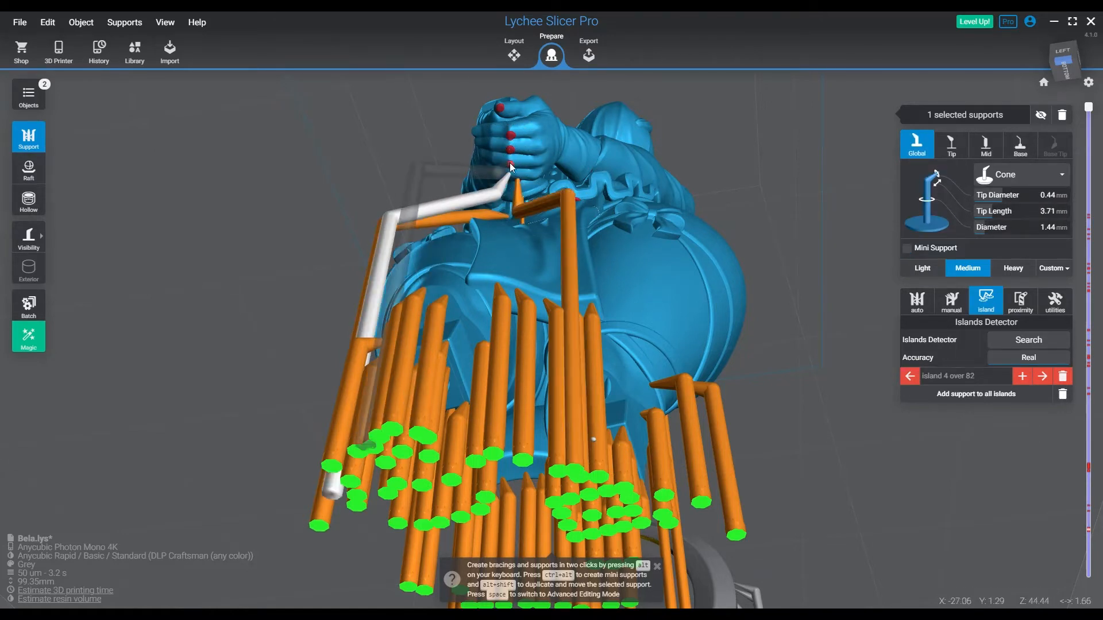
pyautogui.keyDown('ctrl'); pyautogui.keyDown('alt'); pyautogui.click(509, 156); pyautogui.keyUp('alt'); pyautogui.keyUp('ctrl')
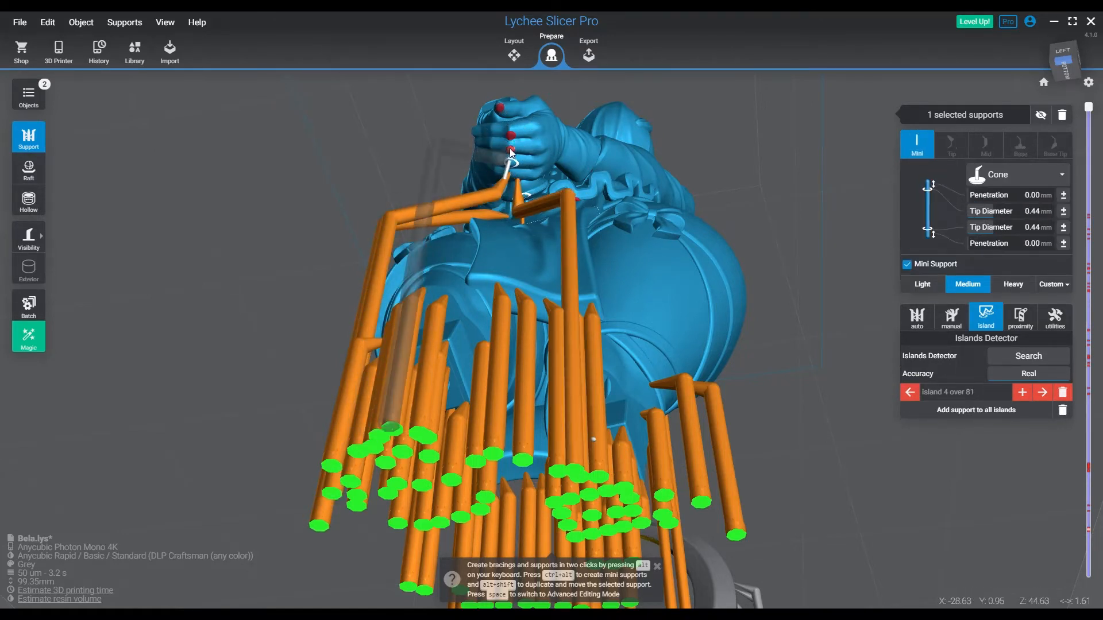
pyautogui.click(512, 138)
pyautogui.keyDown('ctrl'); pyautogui.keyDown('alt'); pyautogui.click(510, 136); pyautogui.keyUp('alt'); pyautogui.keyUp('ctrl')
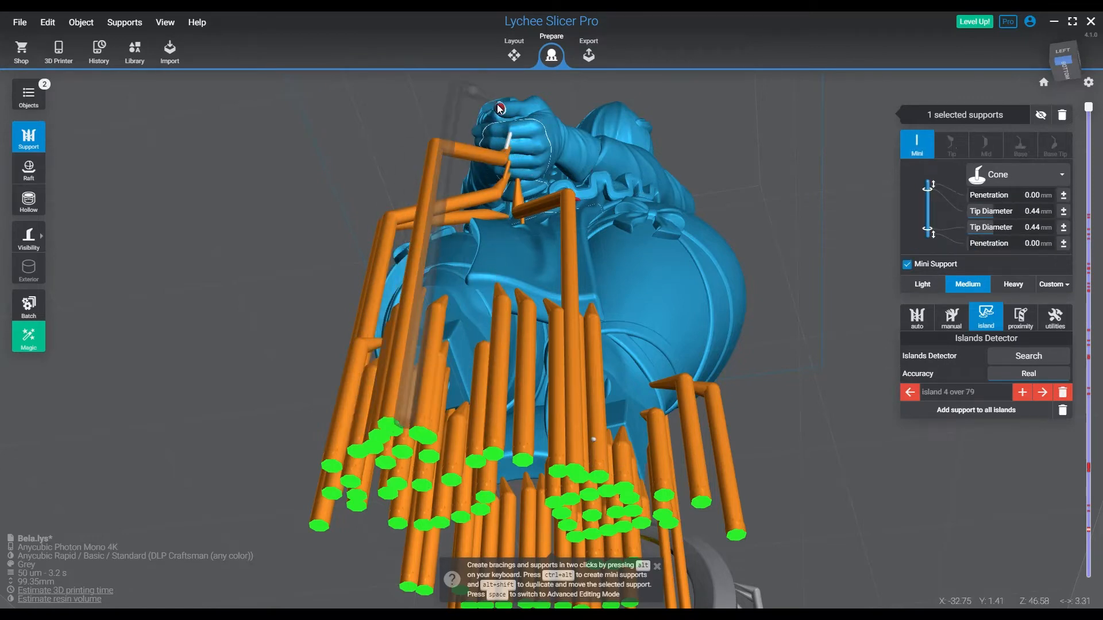
# - Place a Medium support under the foremost finger of the clasped hands and add mini supports down to the neighbouring support's arm
pyautogui.click(498, 108)
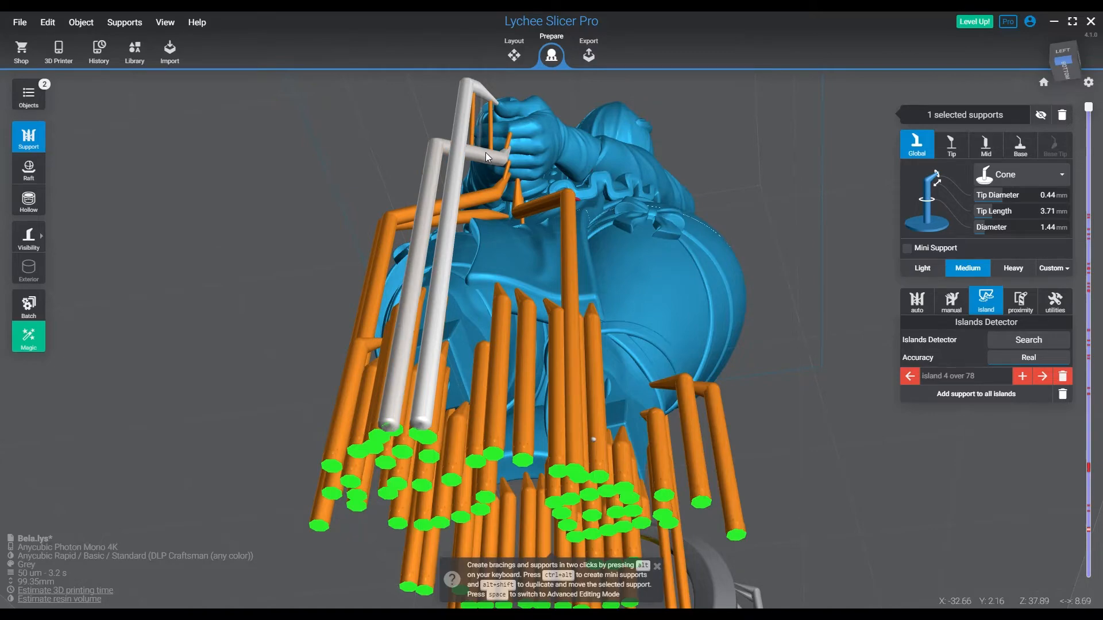
pyautogui.keyDown('ctrl'); pyautogui.keyDown('alt'); pyautogui.click(487, 152); pyautogui.keyUp('alt'); pyautogui.keyUp('ctrl')
pyautogui.moveTo(487, 153); pyautogui.dragTo(606, 263, button='right')
pyautogui.scroll(5, 471, 219)
pyautogui.moveTo(471, 219); pyautogui.dragTo(456, 246, button='right')
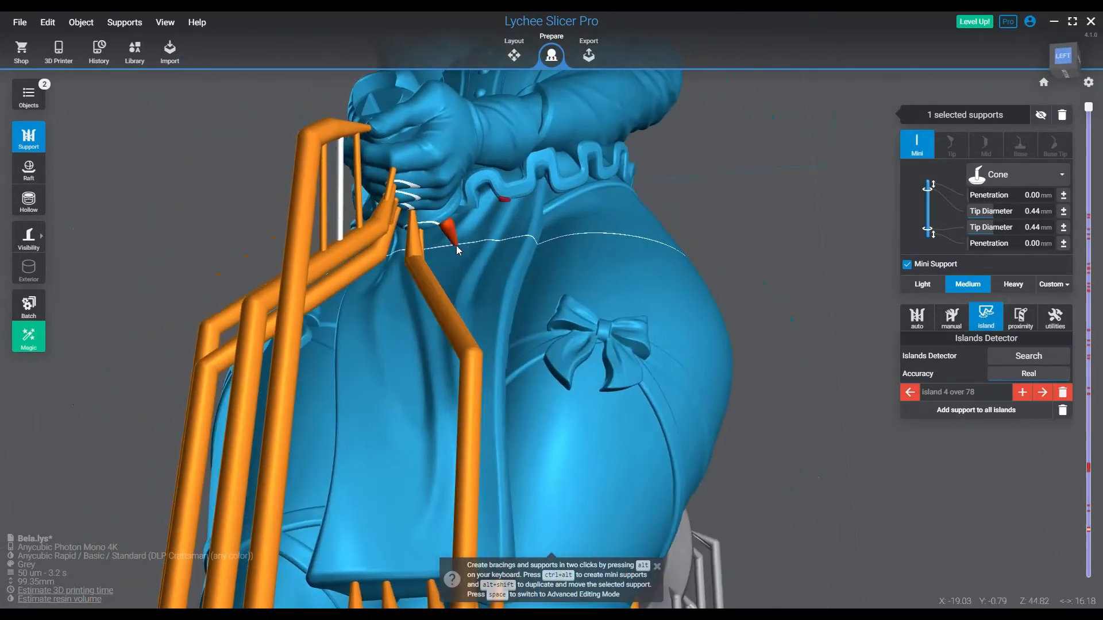
# - Add Medium supports to the two islands under the ruffled waist trim beside the hands
pyautogui.click(504, 198)
pyautogui.moveTo(505, 199); pyautogui.dragTo(560, 314, button='right')
pyautogui.click(395, 156)
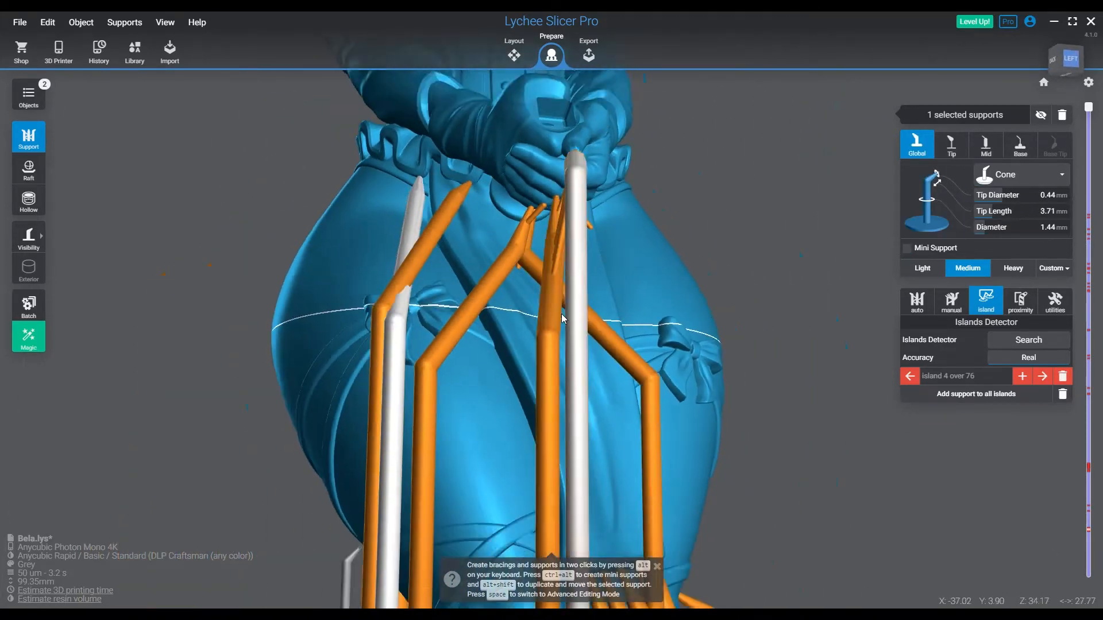
pyautogui.scroll(-5, 561, 317)
# - Support island 5 inside the narrow cavity with several mini supports bridging its red spots to the surrounding walls
pyautogui.click(1041, 376)
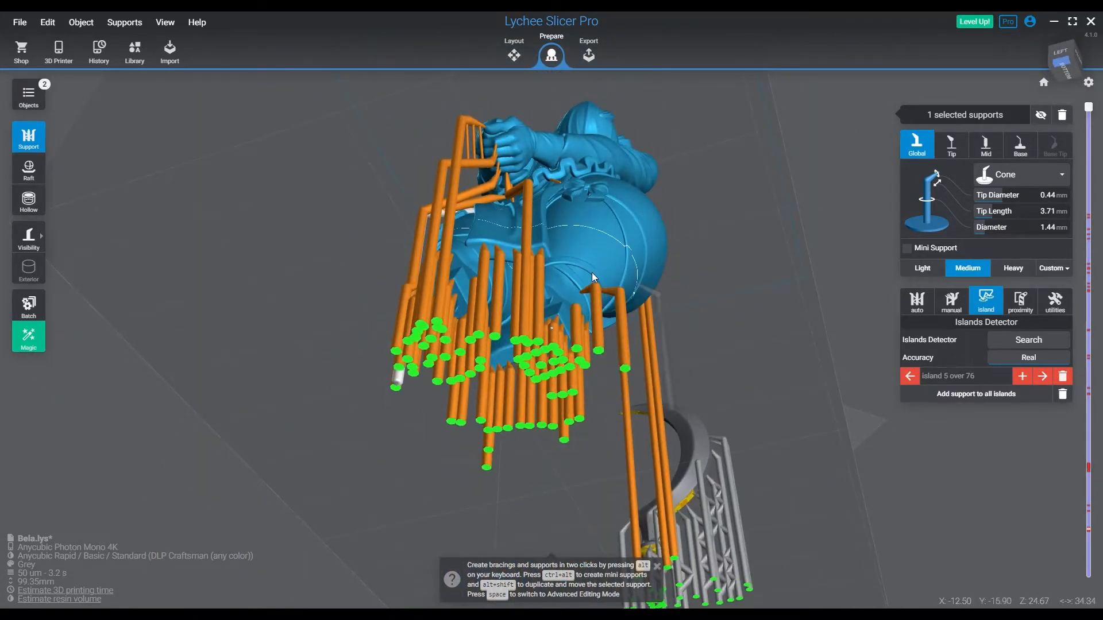
pyautogui.moveTo(644, 280); pyautogui.dragTo(436, 368, button='right')
pyautogui.scroll(6, 574, 364)
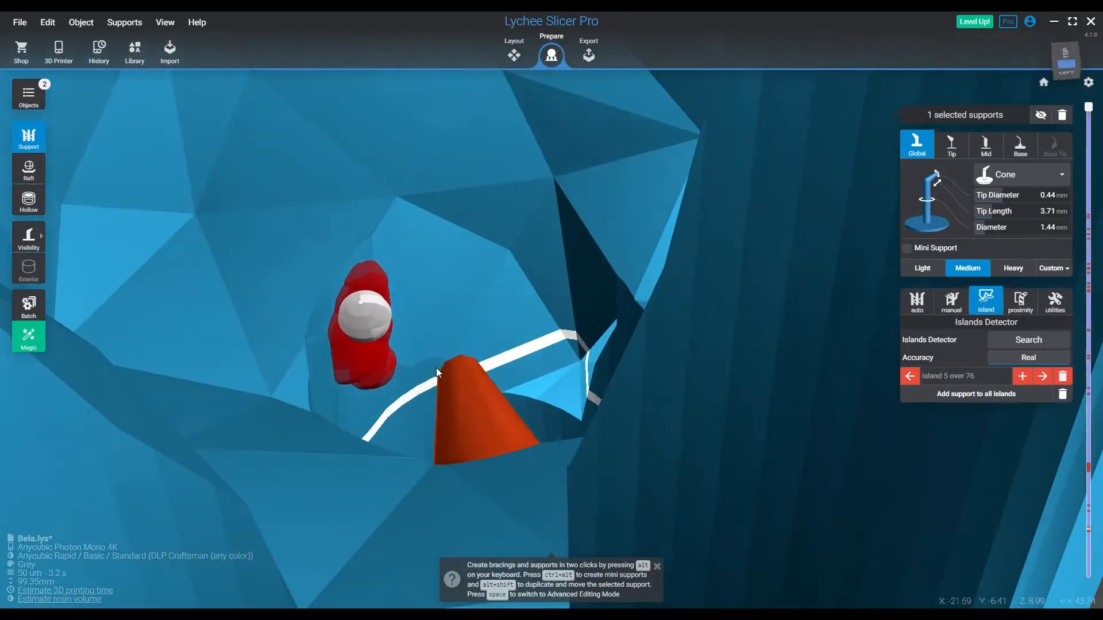
pyautogui.rightClick(355, 319)
pyautogui.moveTo(445, 289); pyautogui.dragTo(354, 230, button='right')
pyautogui.moveTo(353, 231); pyautogui.dragTo(497, 260)
pyautogui.keyDown('ctrl'); pyautogui.keyDown('alt'); pyautogui.click(496, 261); pyautogui.keyUp('alt'); pyautogui.keyUp('ctrl')
pyautogui.keyDown('ctrl'); pyautogui.keyDown('alt'); pyautogui.click(330, 265); pyautogui.keyUp('alt'); pyautogui.keyUp('ctrl')
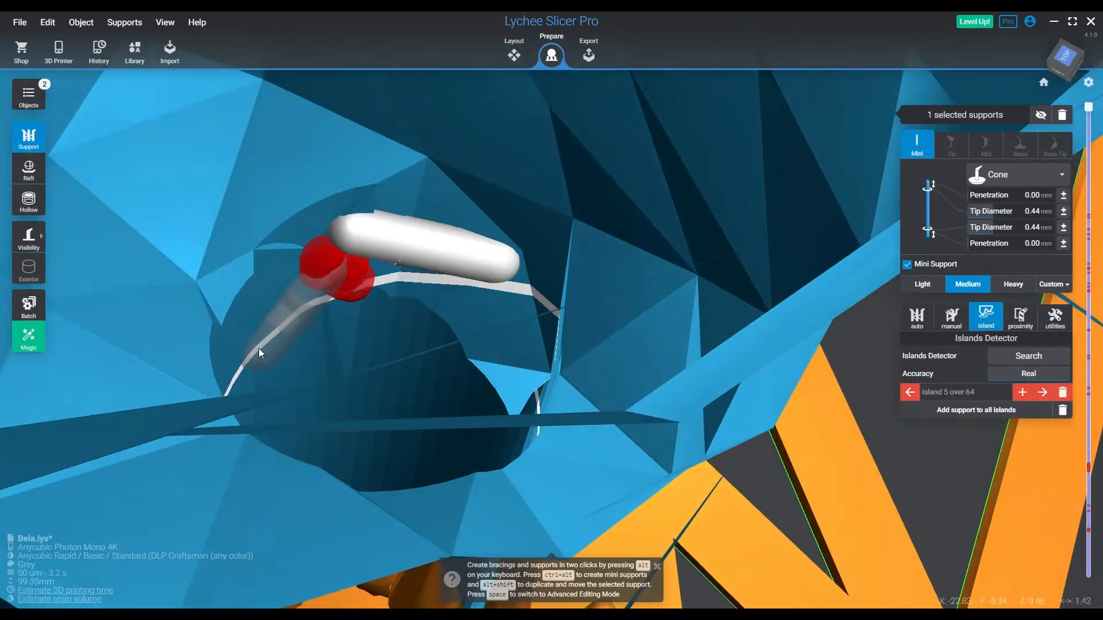
pyautogui.keyDown('ctrl'); pyautogui.keyDown('alt'); pyautogui.click(259, 348); pyautogui.keyUp('alt'); pyautogui.keyUp('ctrl')
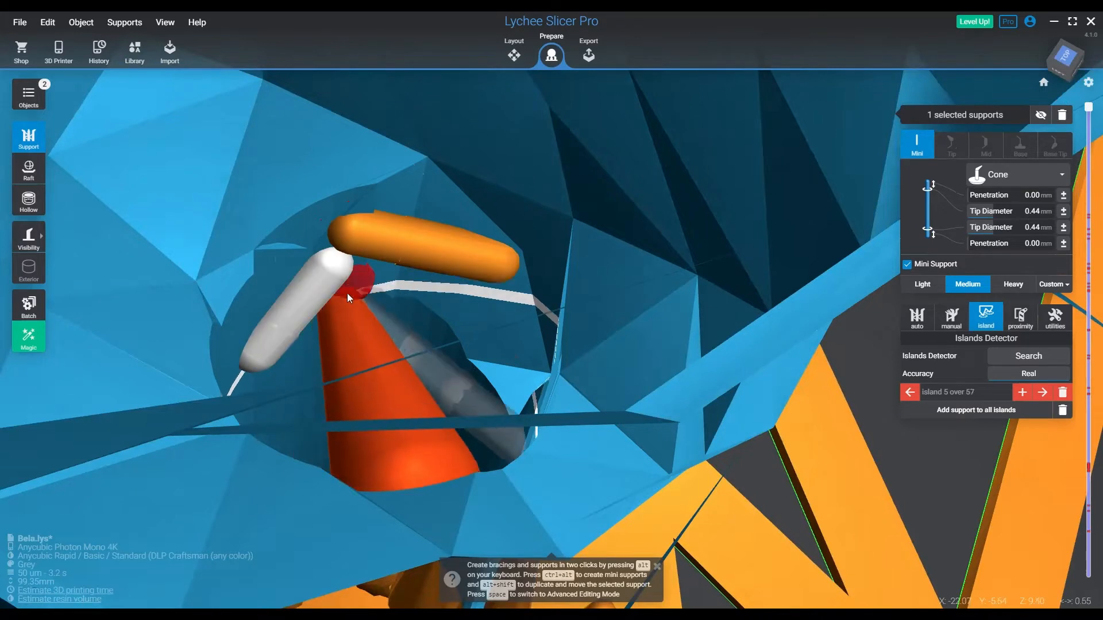
pyautogui.keyDown('ctrl'); pyautogui.keyDown('alt'); pyautogui.click(450, 262); pyautogui.keyUp('alt'); pyautogui.keyUp('ctrl')
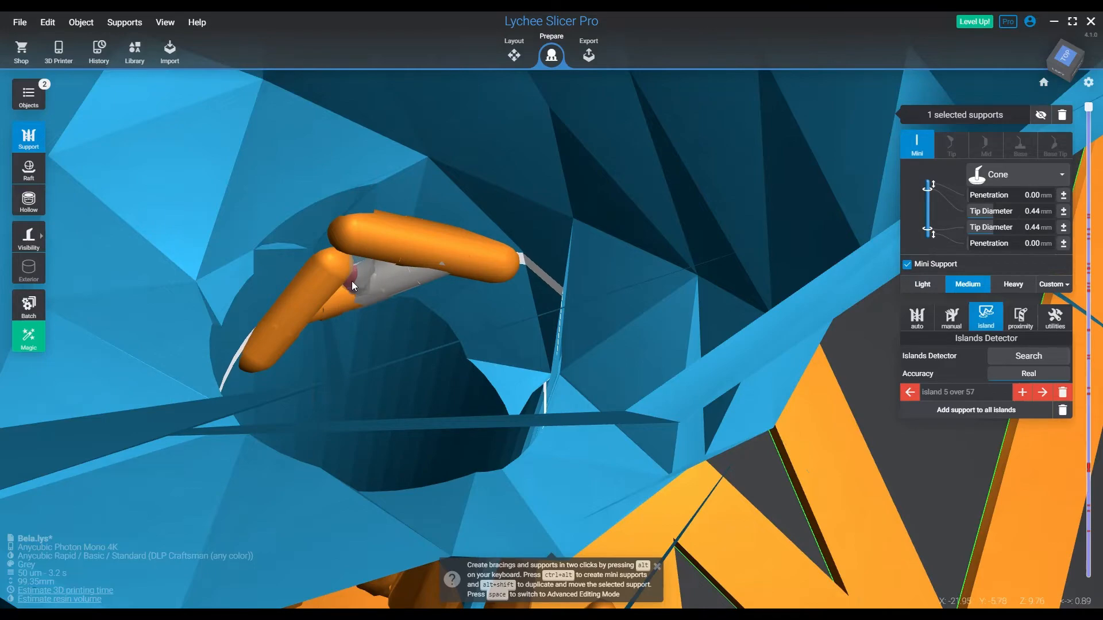
pyautogui.keyDown('ctrl'); pyautogui.keyDown('alt'); pyautogui.click(351, 281); pyautogui.keyUp('alt'); pyautogui.keyUp('ctrl')
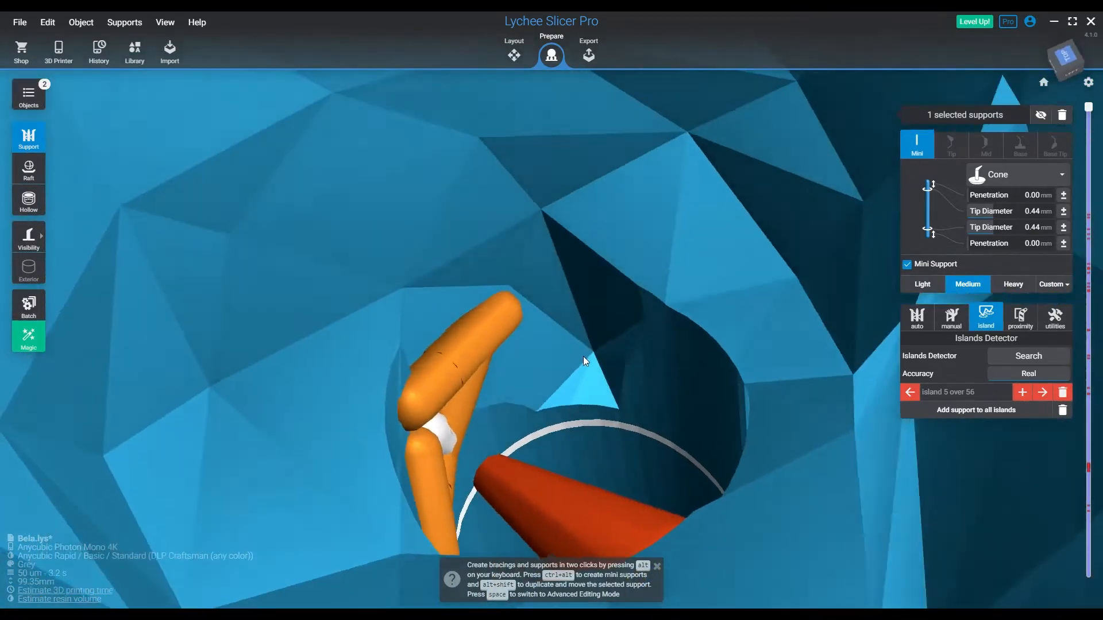
pyautogui.moveTo(583, 356); pyautogui.dragTo(1030, 340, button='right')
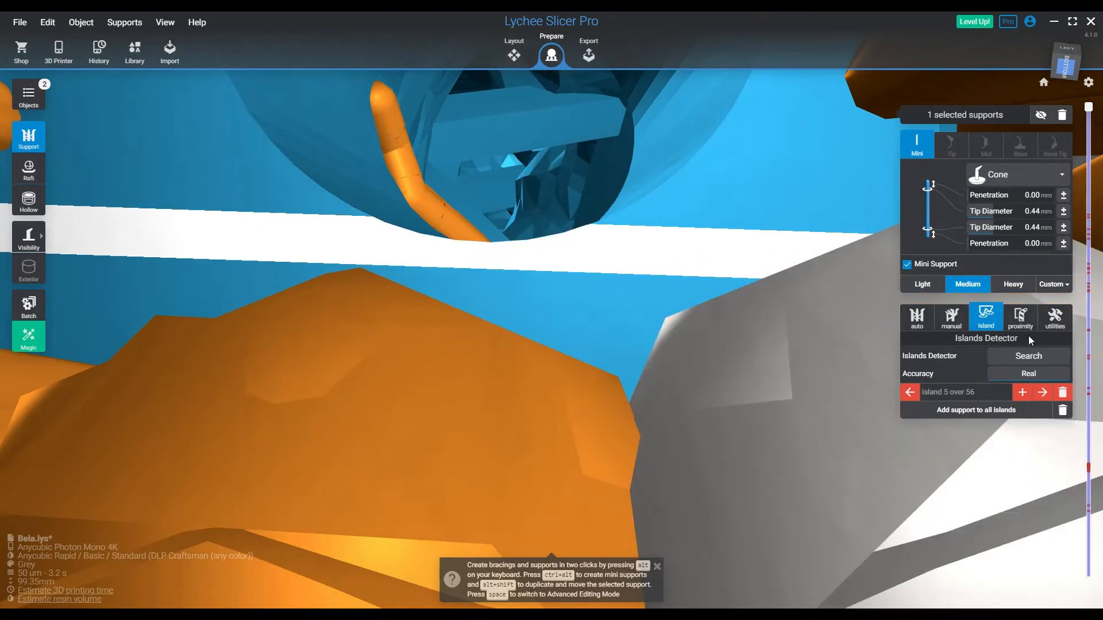
# - Place a Medium support on island 6 and cover the red cluster at island 7 with three mini supports
pyautogui.click(1042, 394)
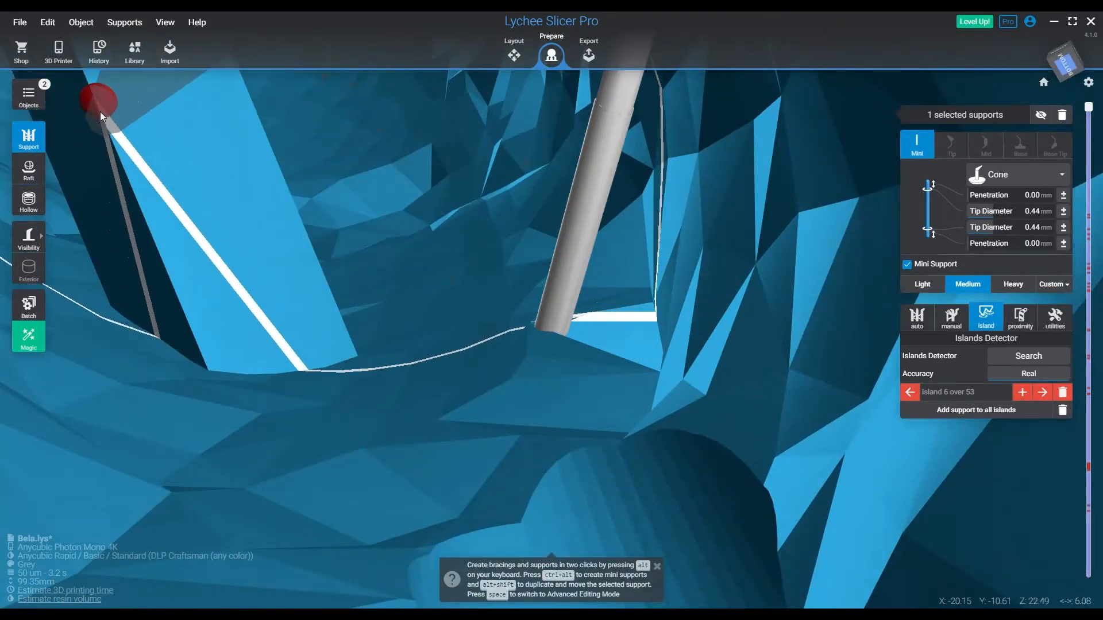
pyautogui.click(100, 112)
pyautogui.click(1042, 378)
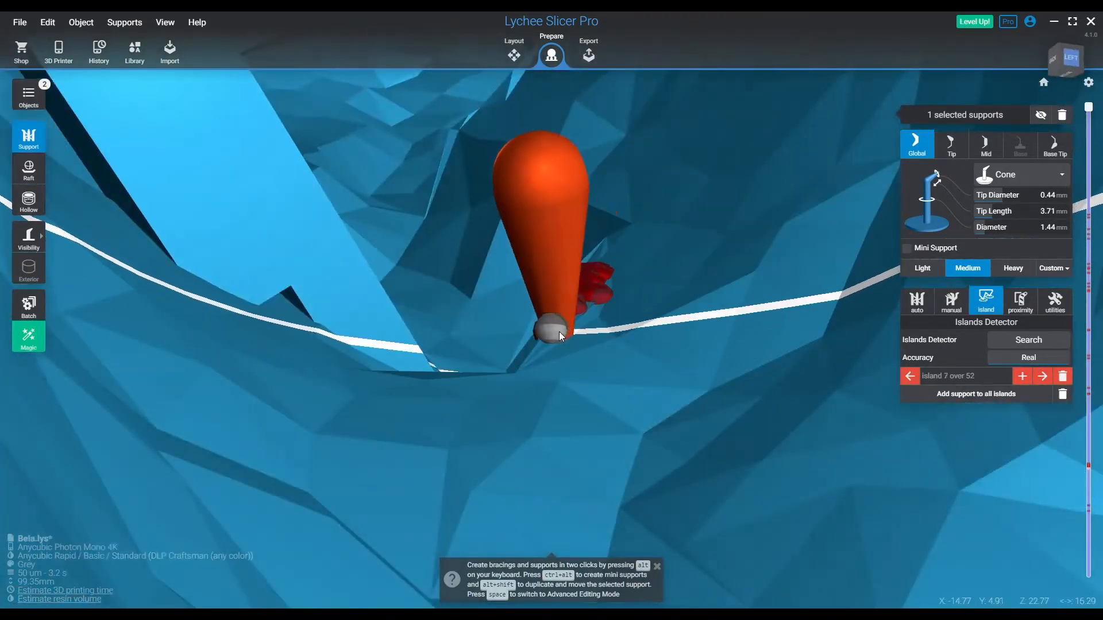
pyautogui.moveTo(550, 342); pyautogui.dragTo(554, 336, button='right')
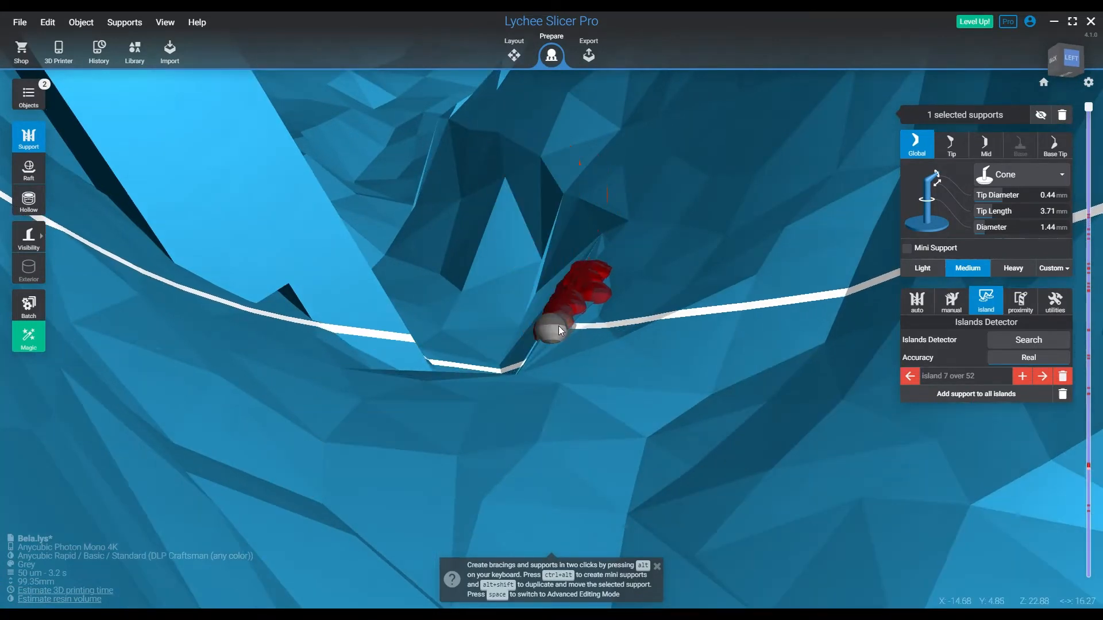
pyautogui.keyDown('ctrl'); pyautogui.keyDown('alt'); pyautogui.click(559, 326); pyautogui.keyUp('alt'); pyautogui.keyUp('ctrl')
pyautogui.keyDown('ctrl'); pyautogui.keyDown('alt'); pyautogui.click(581, 300); pyautogui.keyUp('alt'); pyautogui.keyUp('ctrl')
pyautogui.keyDown('ctrl'); pyautogui.keyDown('alt'); pyautogui.click(590, 270); pyautogui.keyUp('alt'); pyautogui.keyUp('ctrl')
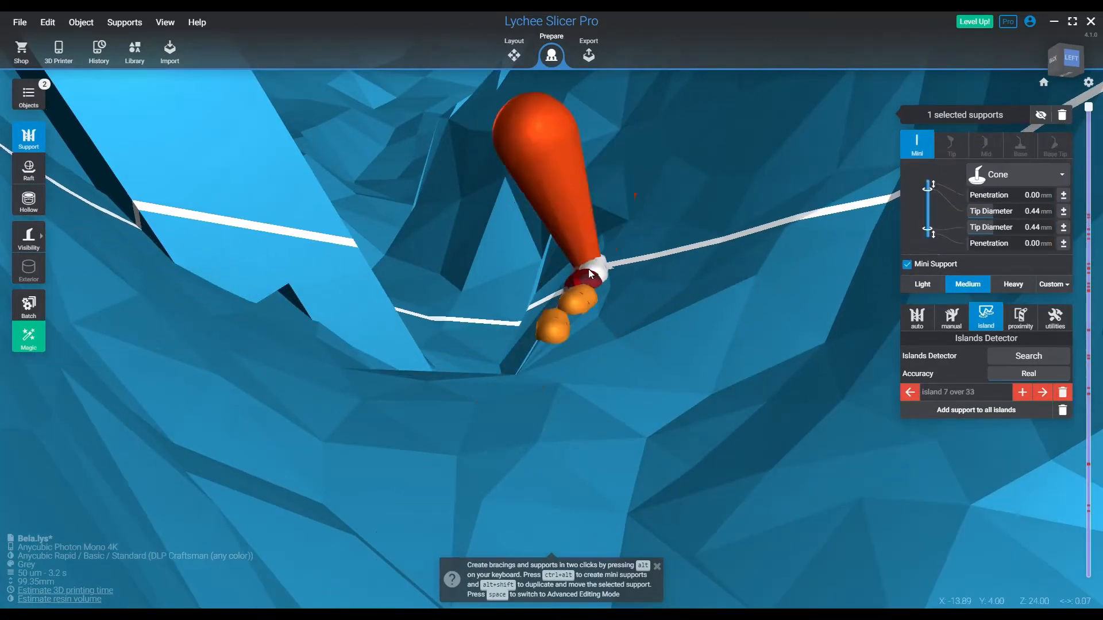
# - Place two Medium supports side by side on island 8 and the red spot next to it
pyautogui.click(1042, 393)
pyautogui.click(553, 328)
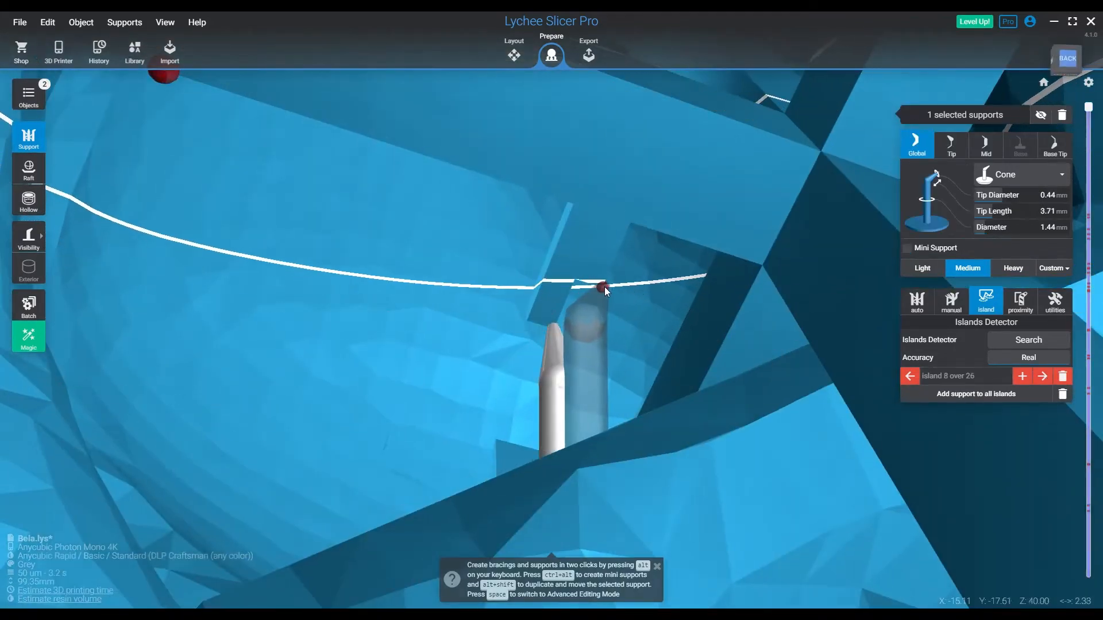
pyautogui.click(605, 287)
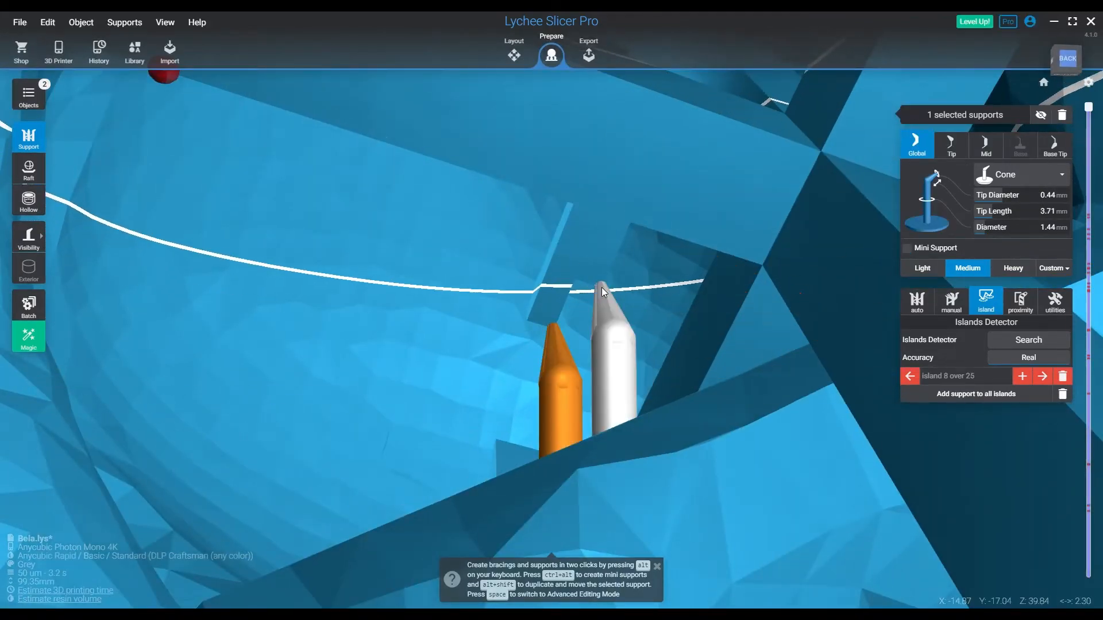
# - Add a mini support to island 9 beside the hand and a Medium support to island 10 at the waist ruffle
pyautogui.click(1041, 380)
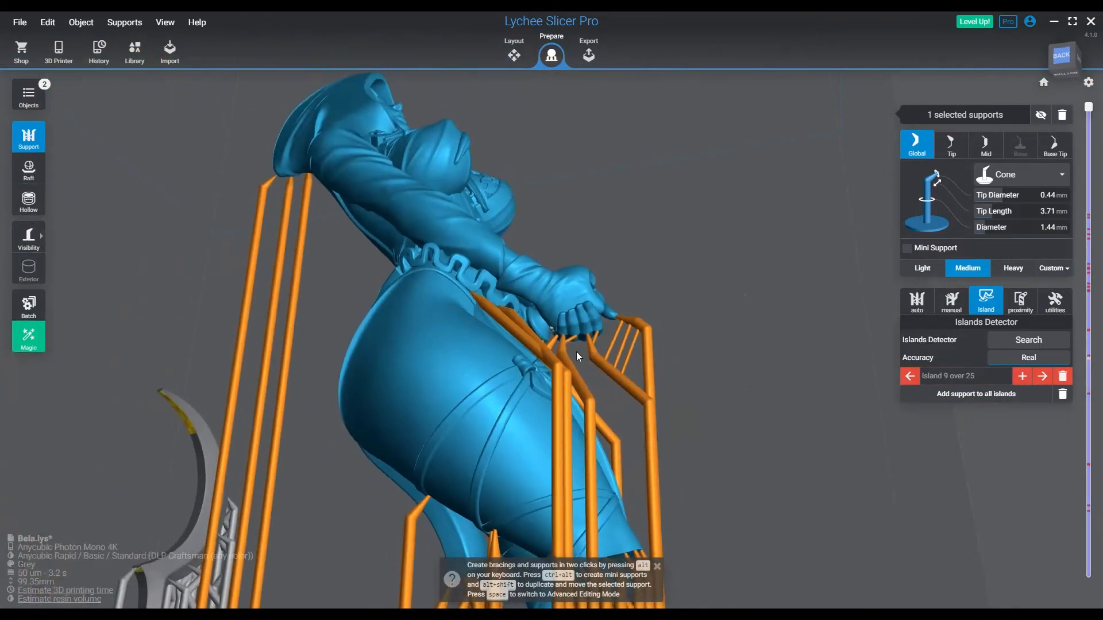
pyautogui.click(553, 328)
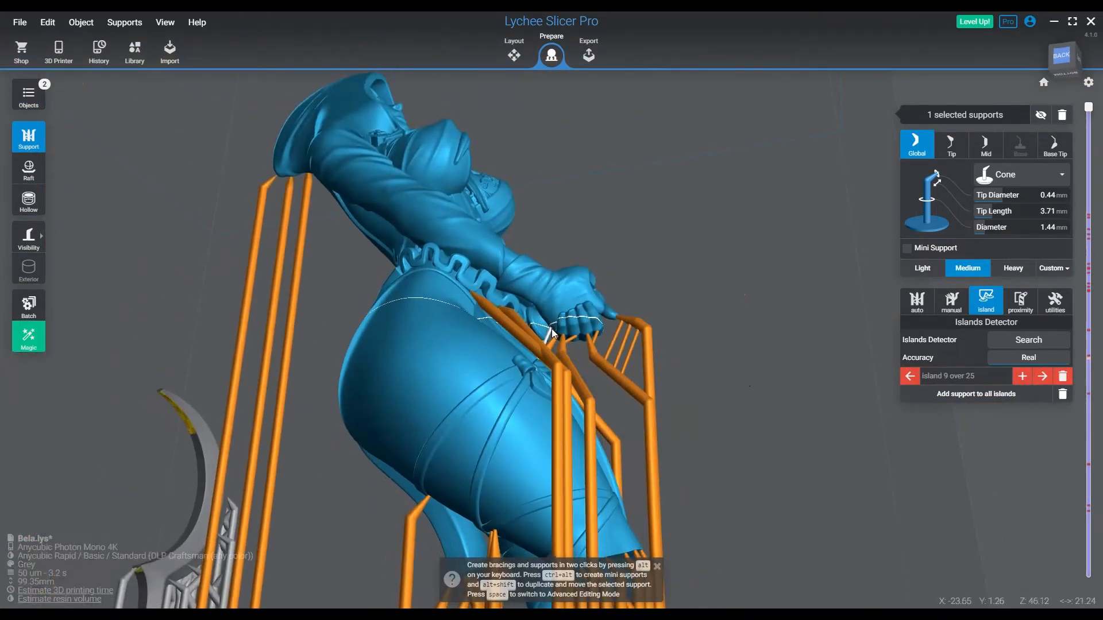
pyautogui.click(1037, 393)
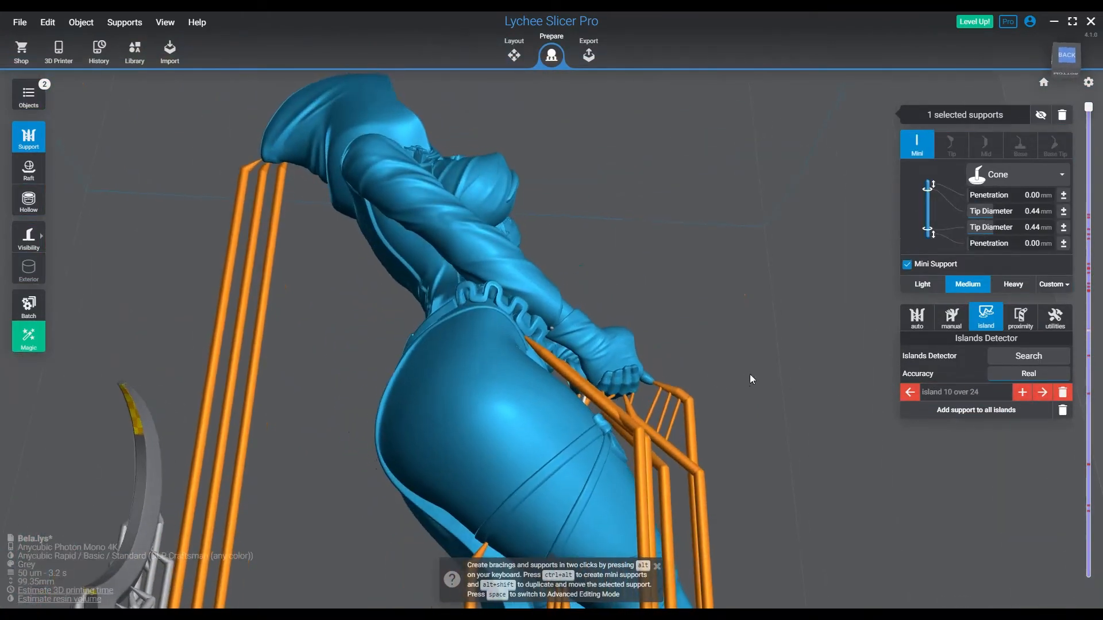
pyautogui.click(553, 329)
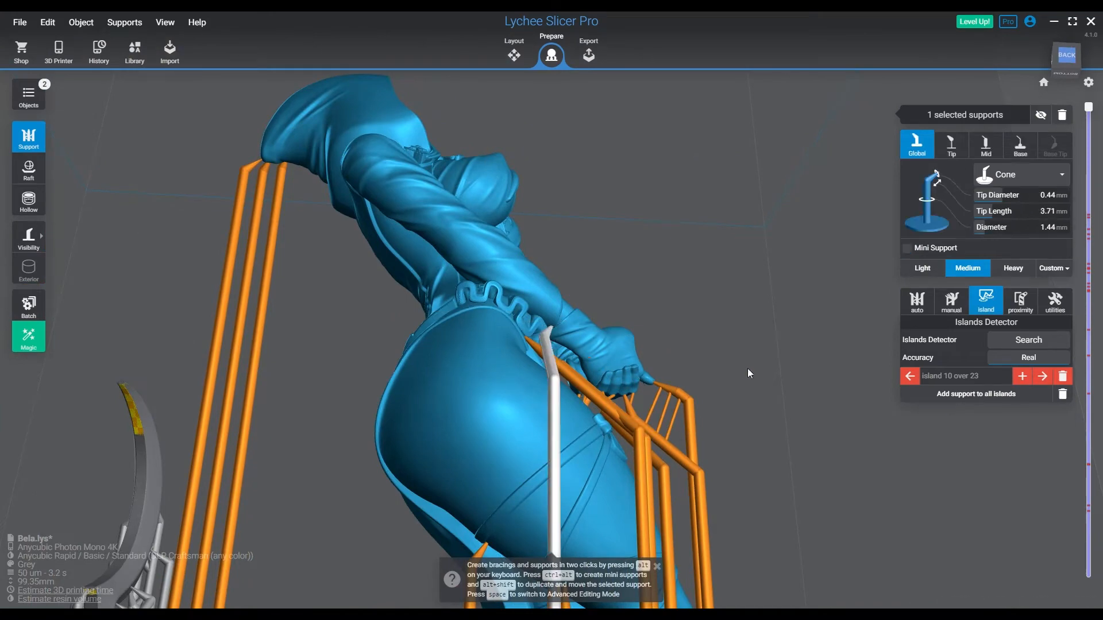
# - Cover island 11 and its neighbouring red spot in the fold with three mini supports
pyautogui.click(1042, 379)
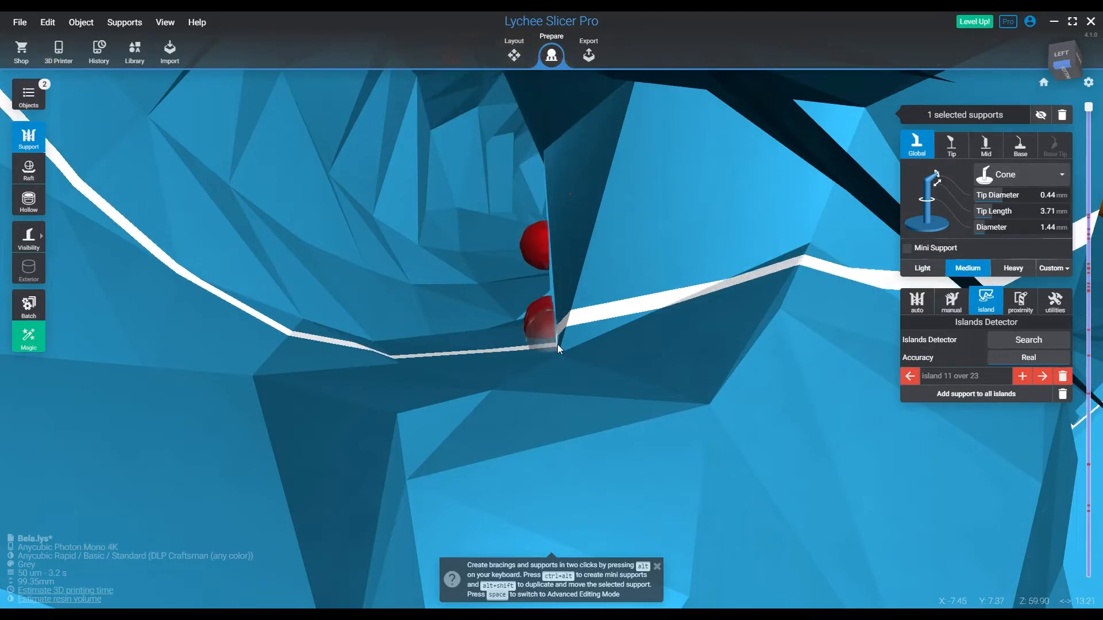
pyautogui.keyDown('ctrl'); pyautogui.keyDown('alt'); pyautogui.click(557, 343); pyautogui.keyUp('alt'); pyautogui.keyUp('ctrl')
pyautogui.moveTo(559, 345); pyautogui.dragTo(603, 356, button='right')
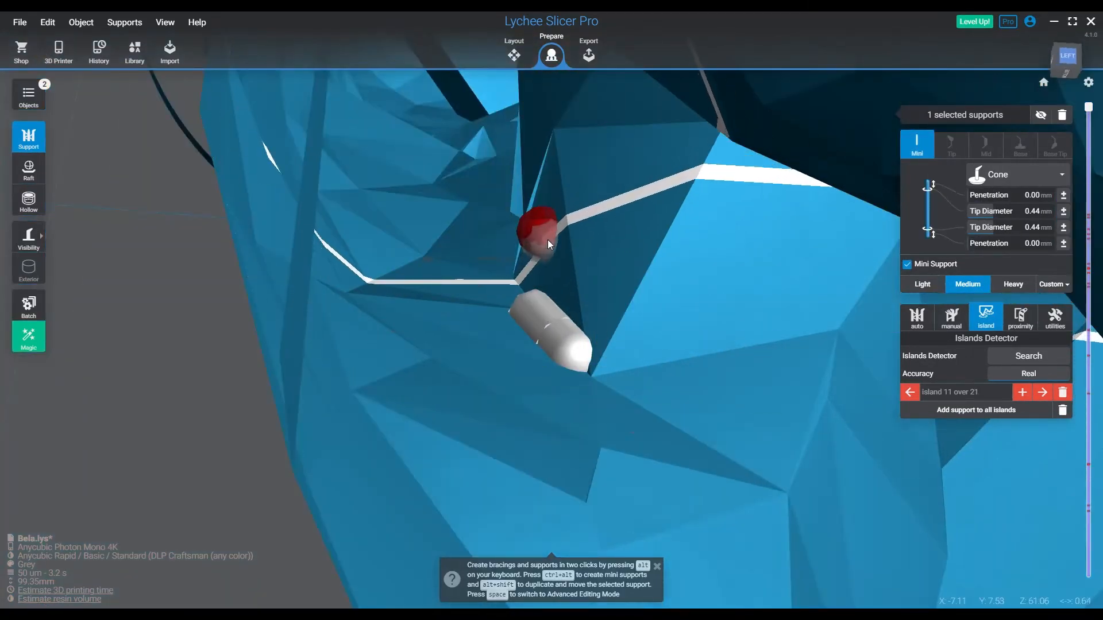
pyautogui.keyDown('ctrl'); pyautogui.keyDown('alt'); pyautogui.click(547, 240); pyautogui.keyUp('alt'); pyautogui.keyUp('ctrl')
pyautogui.keyDown('ctrl'); pyautogui.keyDown('alt'); pyautogui.click(639, 384); pyautogui.keyUp('alt'); pyautogui.keyUp('ctrl')
# - Add mini supports to islands 12 and 13 in the figure's inner folds
pyautogui.click(1043, 395)
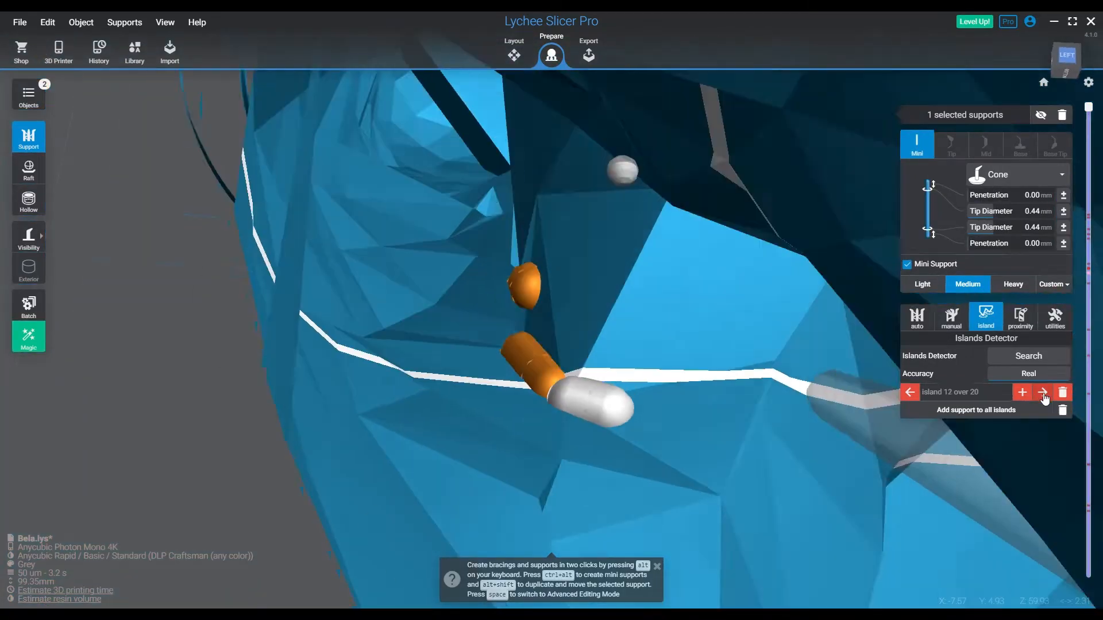
pyautogui.moveTo(555, 327)
pyautogui.mouseDown(button='right')
pyautogui.moveTo(542, 333)
pyautogui.moveTo(604, 352)
pyautogui.moveTo(525, 354)
pyautogui.moveTo(597, 357)
pyautogui.moveTo(540, 426)
pyautogui.moveTo(502, 320)
pyautogui.moveTo(546, 335)
pyautogui.mouseUp(button='right')
pyautogui.scroll(10, 571, 336)
pyautogui.click(1043, 394)
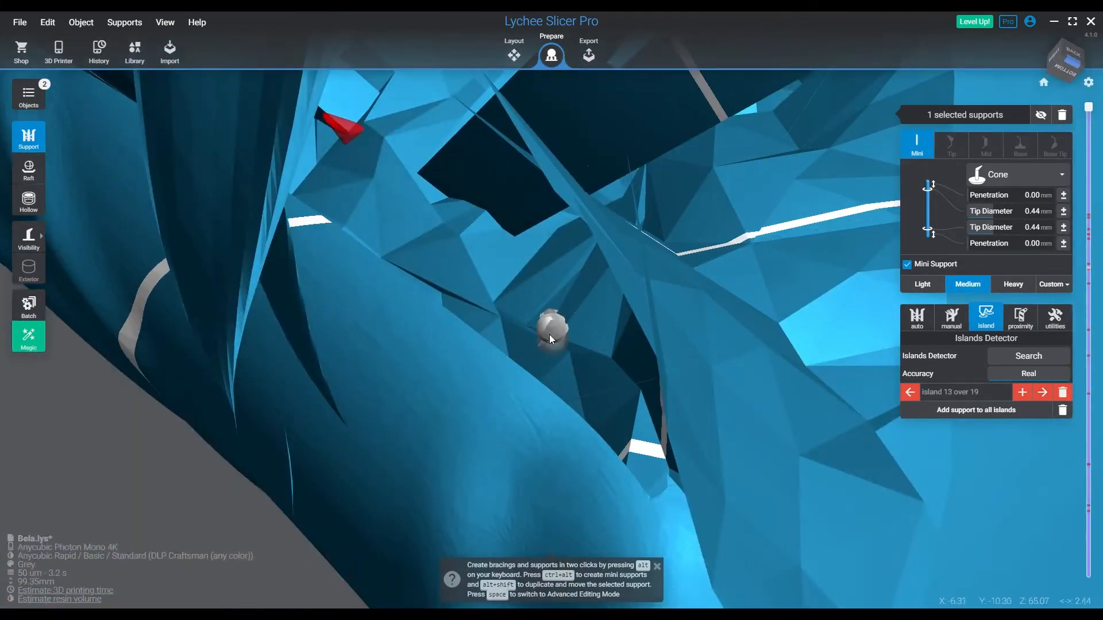
# - Support island 14 and the nearby red spots along the thin inner edge with mini supports
pyautogui.click(1043, 394)
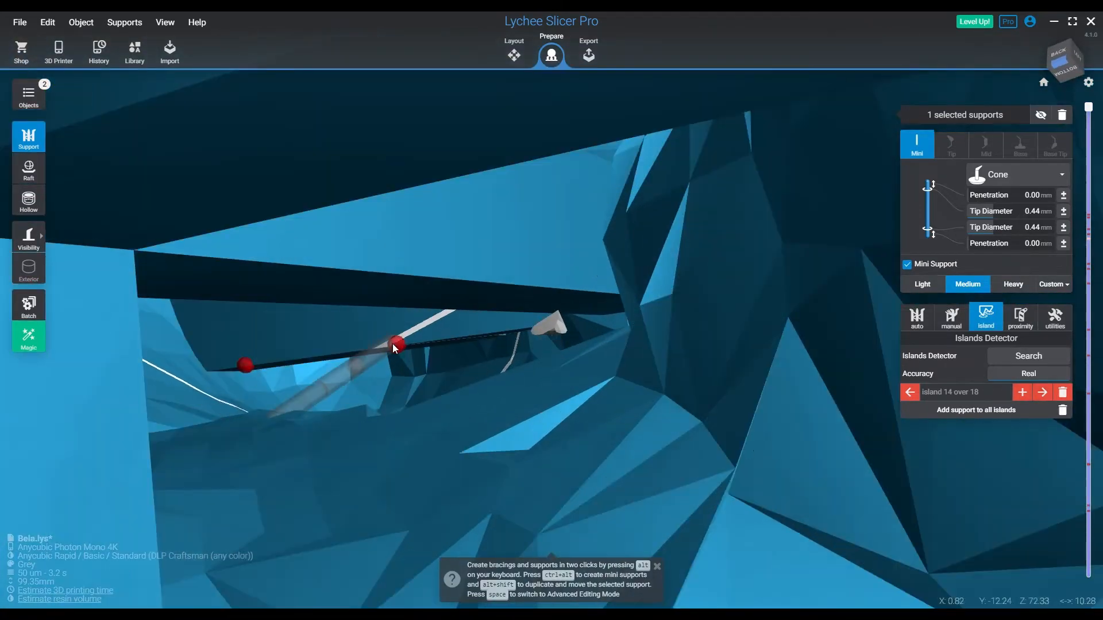
pyautogui.click(393, 344)
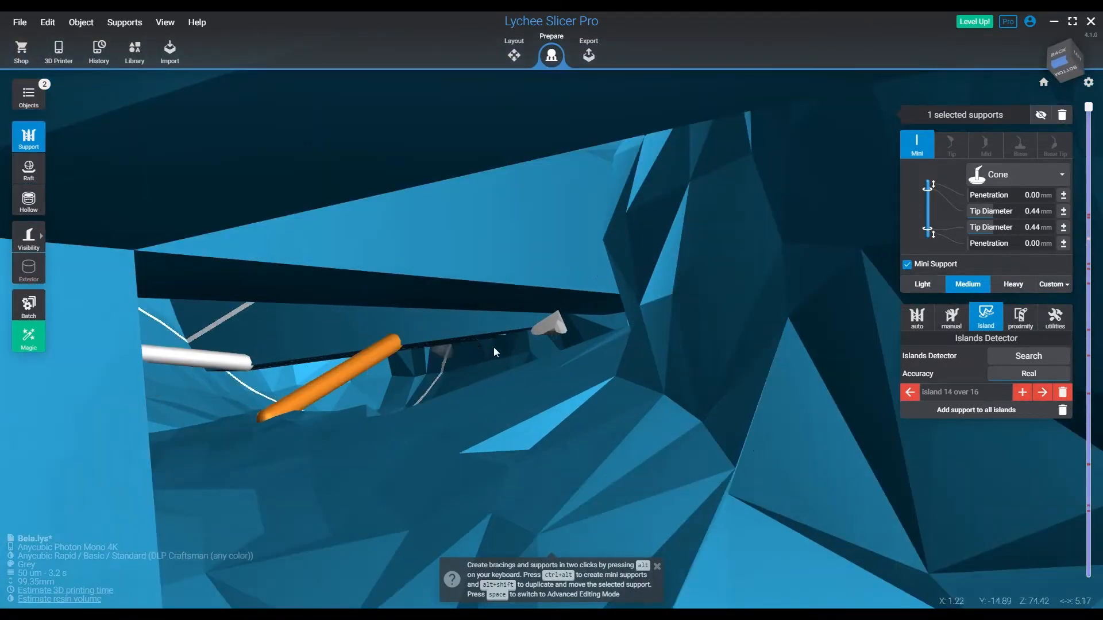
pyautogui.click(553, 329)
# - Cover island 2 with a mini support and place a Medium support on the leg's wrapped band near island 3
pyautogui.click(554, 329)
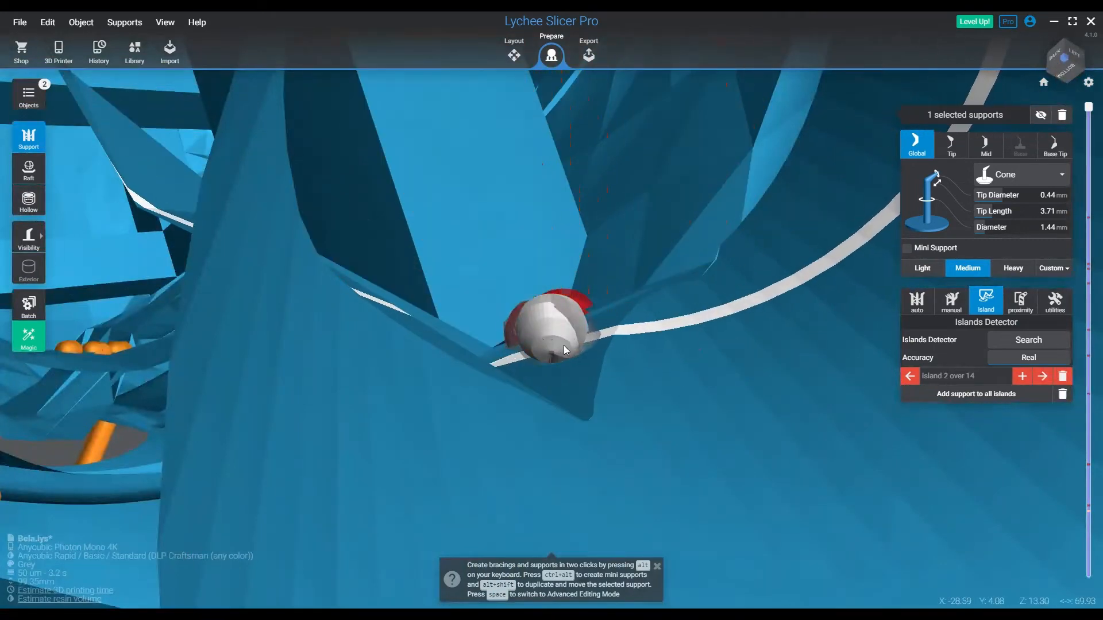
pyautogui.click(563, 345)
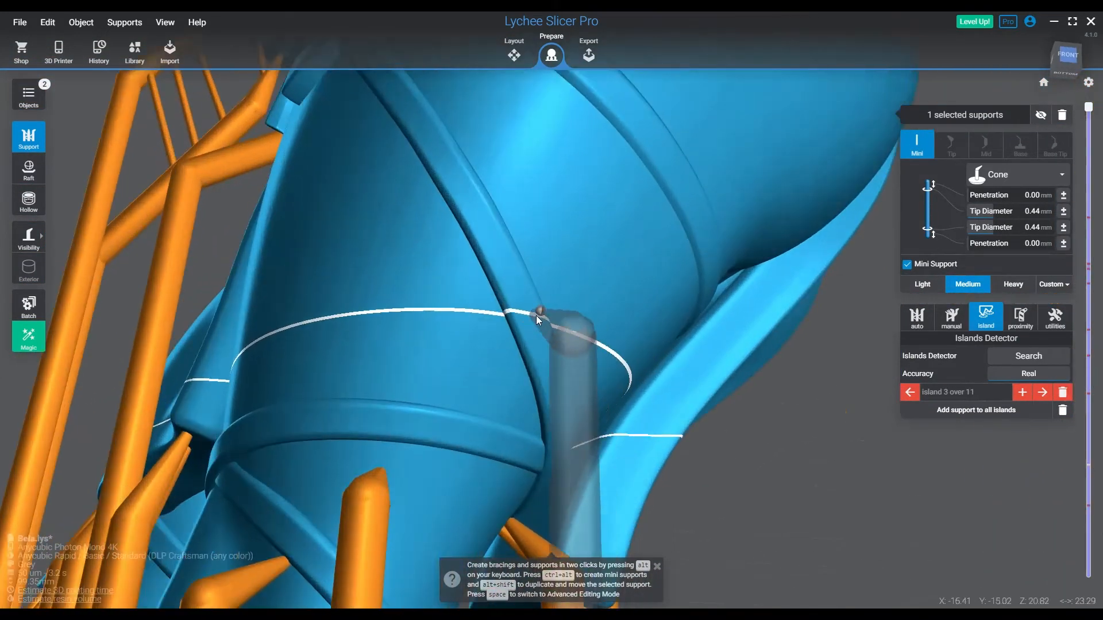
pyautogui.click(538, 313)
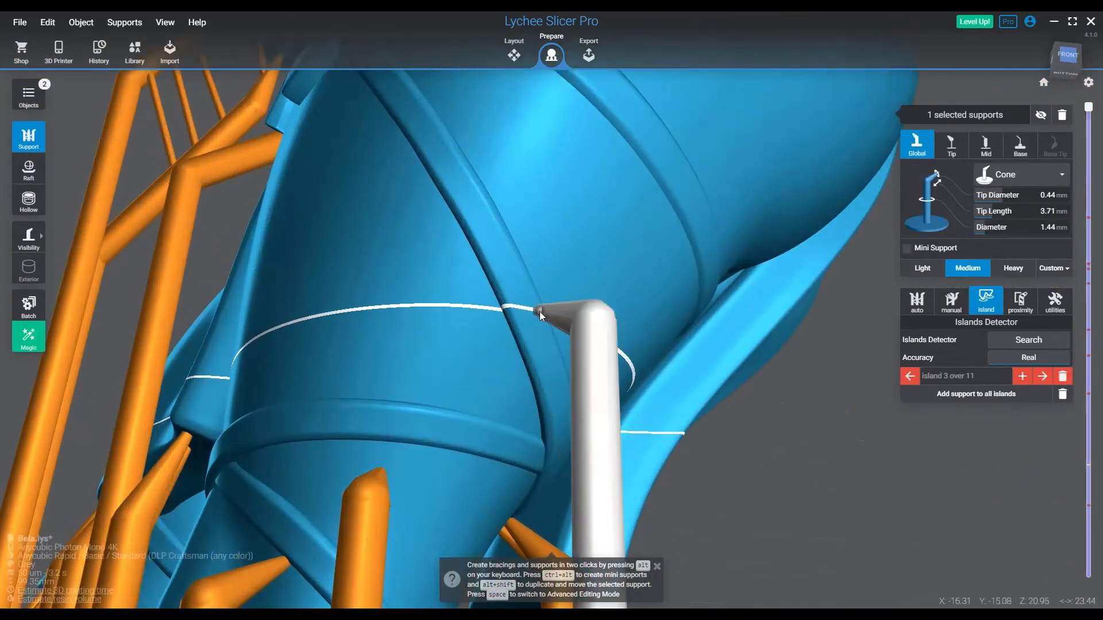
# - Place a mini support on the island 3 spot inside the leg
pyautogui.scroll(5, 551, 335)
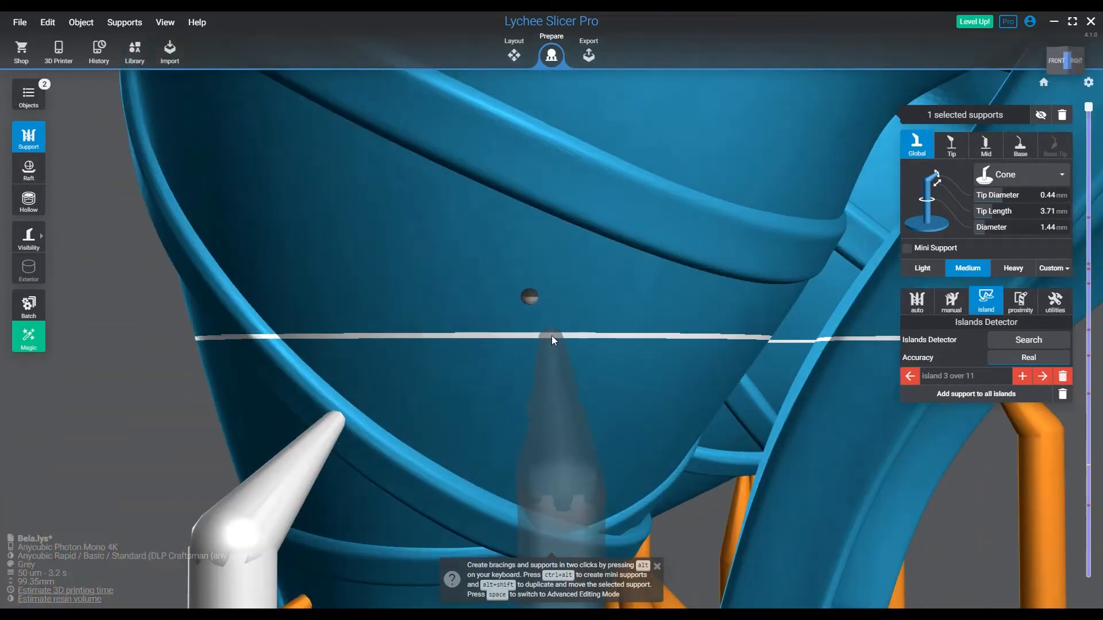
pyautogui.scroll(3, 507, 273)
pyautogui.keyDown('ctrl'); pyautogui.keyDown('alt'); pyautogui.click(508, 273); pyautogui.keyUp('alt'); pyautogui.keyUp('ctrl')
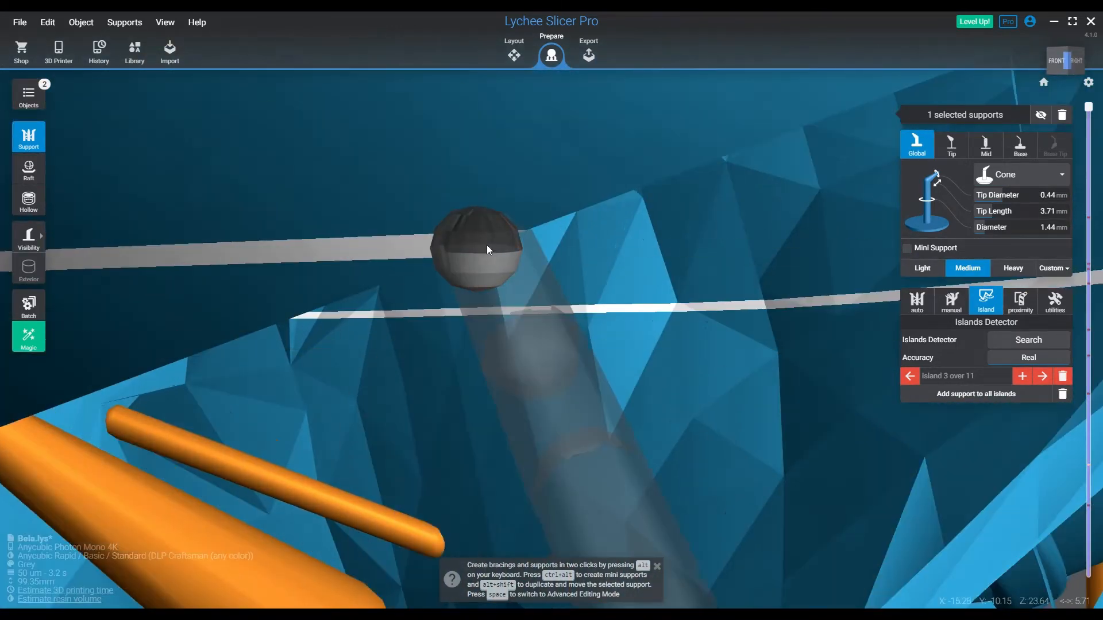
pyautogui.scroll(-10, 553, 328)
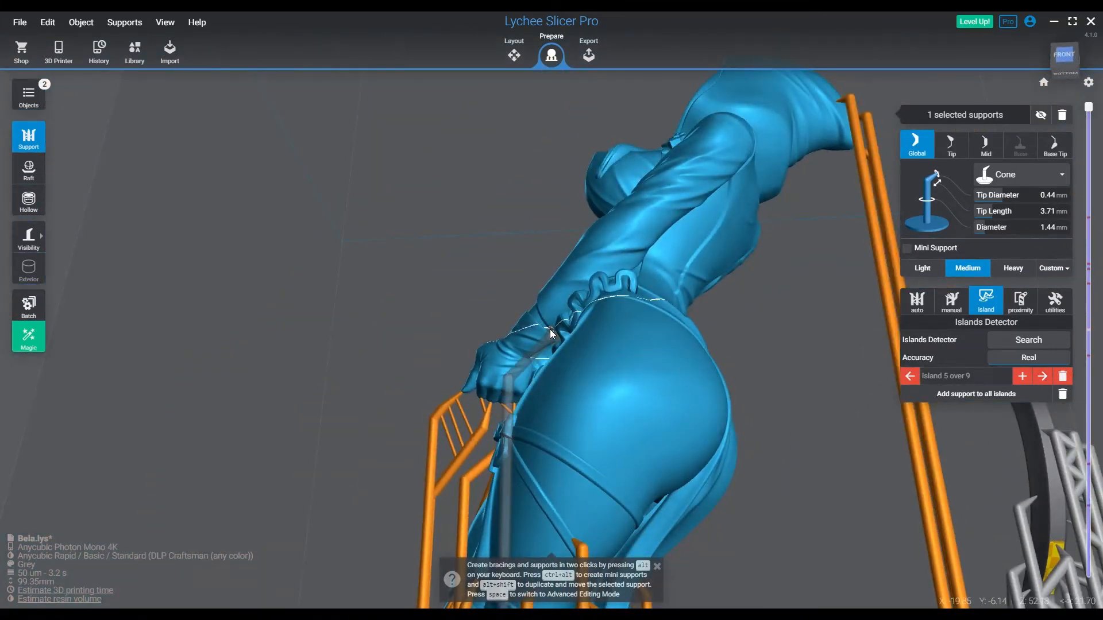
# - Move on to island 6 and cover it and the following islands in the figure's inner folds with mini supports
pyautogui.click(1045, 380)
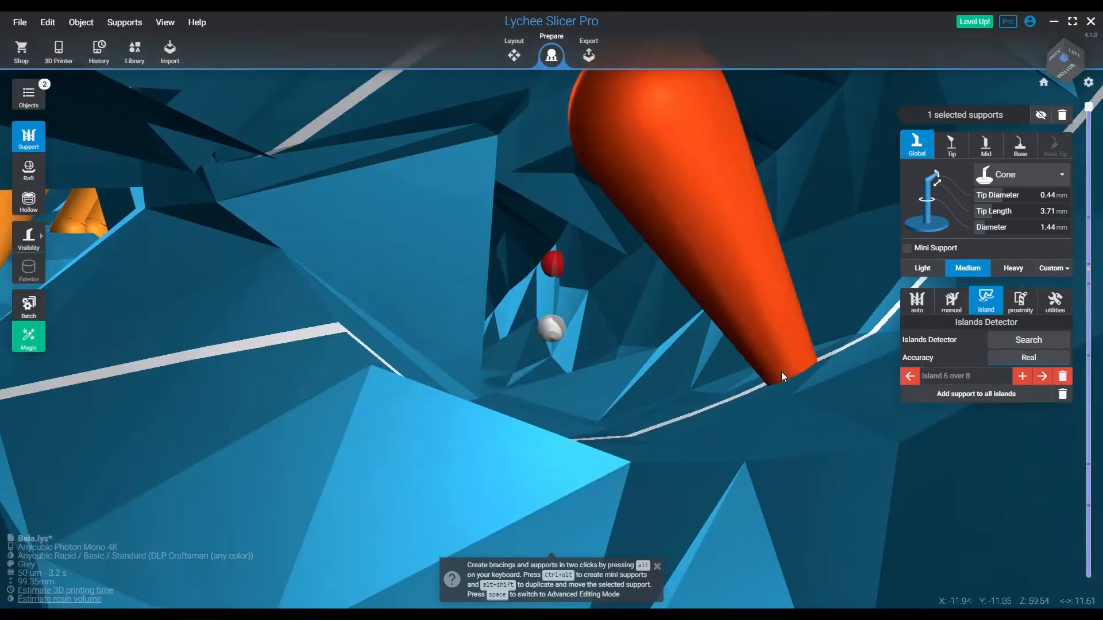
pyautogui.keyDown('ctrl'); pyautogui.keyDown('alt'); pyautogui.click(557, 332); pyautogui.keyUp('alt'); pyautogui.keyUp('ctrl')
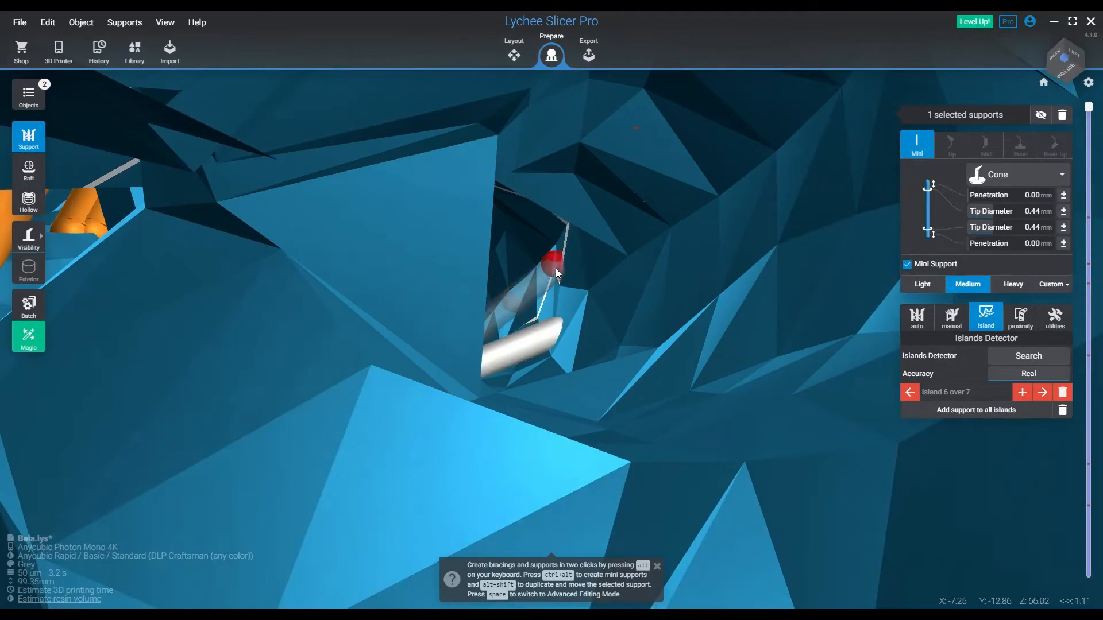
pyautogui.click(1043, 393)
pyautogui.keyDown('ctrl'); pyautogui.keyDown('alt'); pyautogui.click(560, 329); pyautogui.keyUp('alt'); pyautogui.keyUp('ctrl')
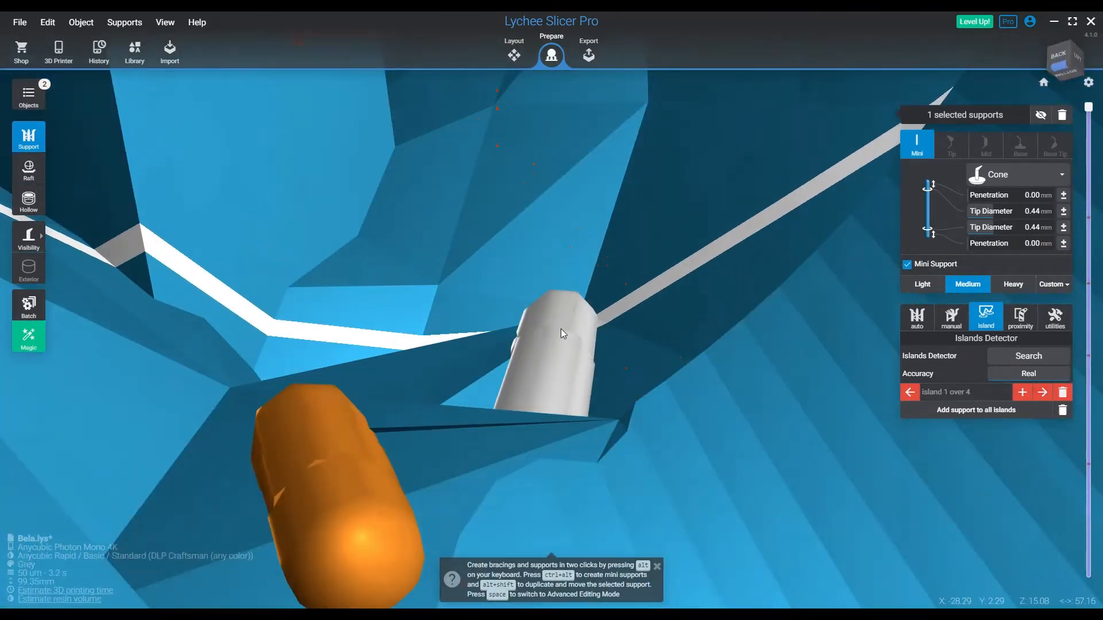
# - Work through the last remaining detected islands, covering them with Medium and mini supports
pyautogui.click(1044, 395)
pyautogui.keyDown('ctrl'); pyautogui.keyDown('alt'); pyautogui.click(552, 332); pyautogui.keyUp('alt'); pyautogui.keyUp('ctrl')
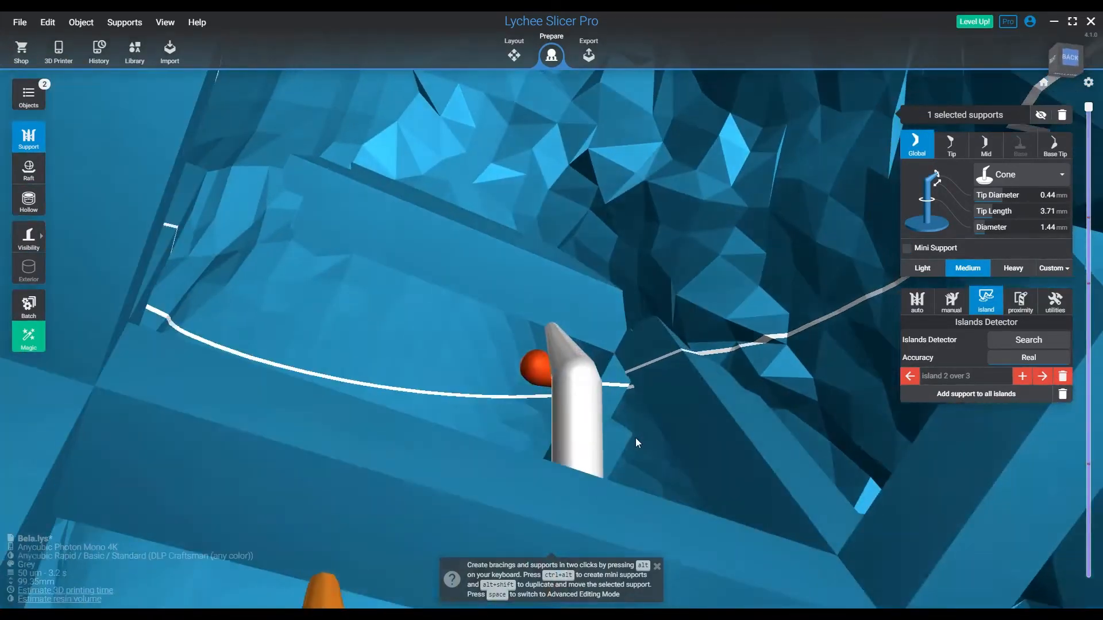
pyautogui.click(1042, 376)
pyautogui.click(553, 330)
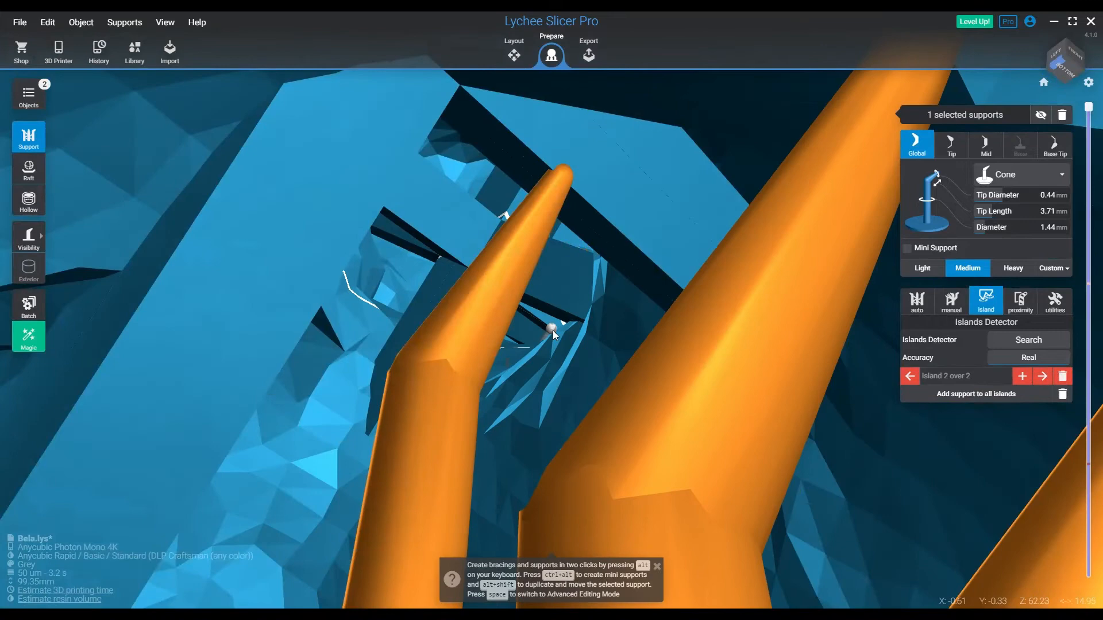
pyautogui.keyDown('ctrl'); pyautogui.keyDown('alt'); pyautogui.click(552, 330); pyautogui.keyUp('alt'); pyautogui.keyUp('ctrl')
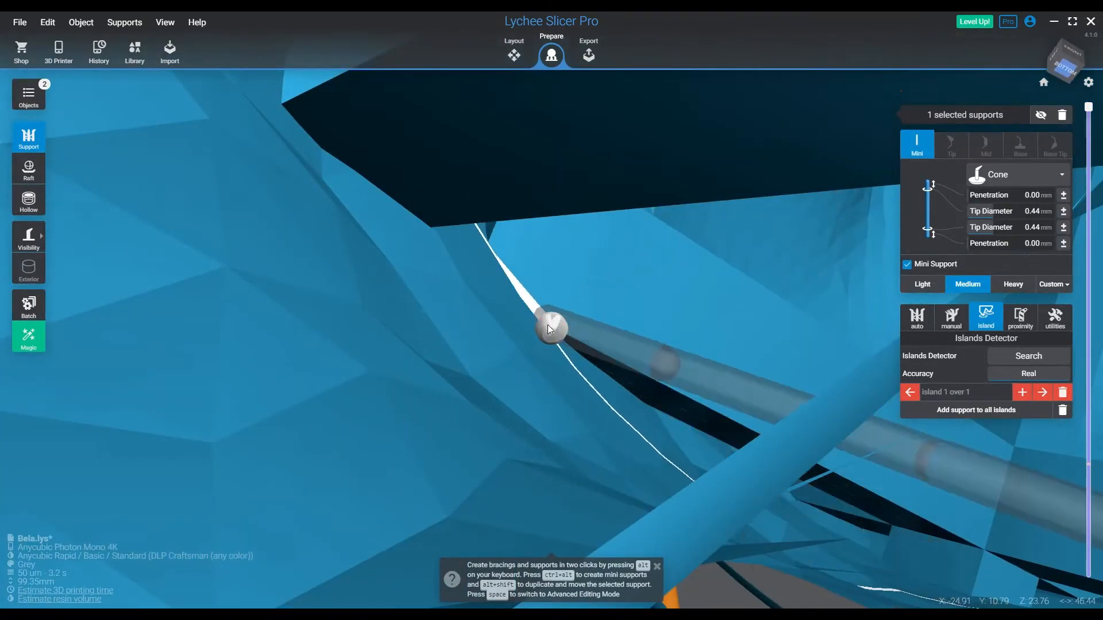
pyautogui.keyDown('ctrl'); pyautogui.keyDown('alt'); pyautogui.click(550, 327); pyautogui.keyUp('alt'); pyautogui.keyUp('ctrl')
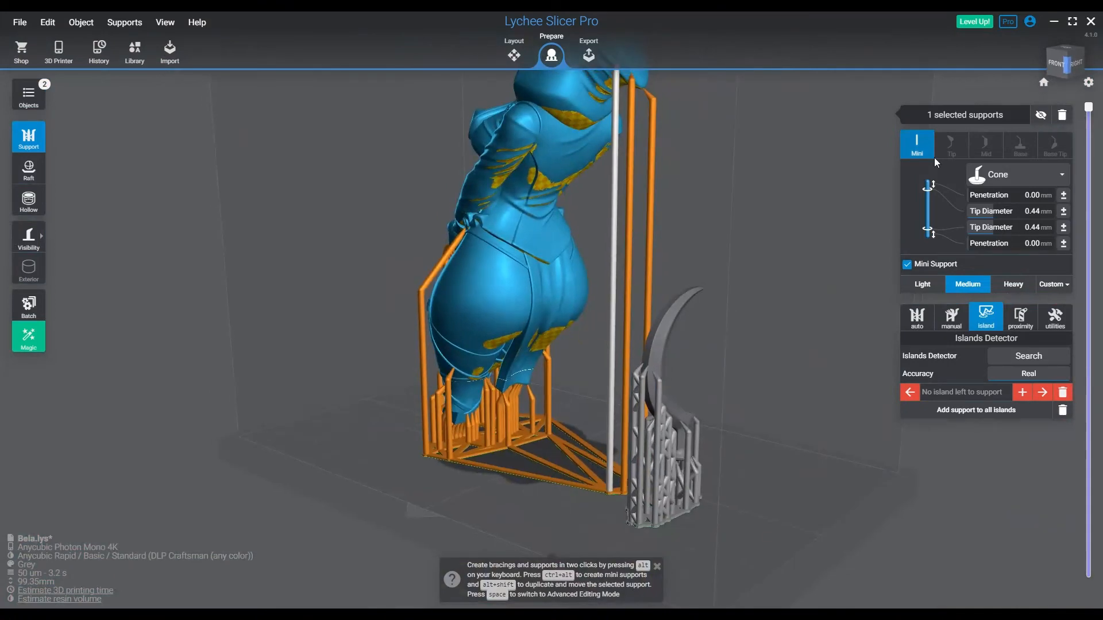
# - Switch to the Light preset and place a row of supports along one side of the waist and sleeve up to the elbow
pyautogui.moveTo(587, 373); pyautogui.dragTo(771, 426)
pyautogui.click(713, 449)
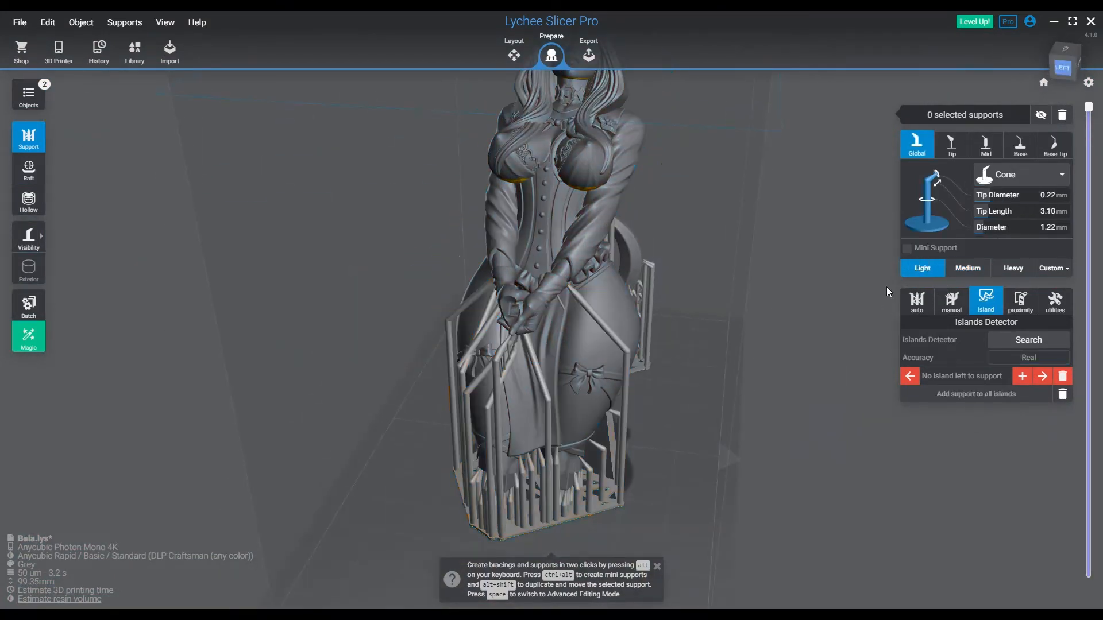
pyautogui.moveTo(668, 472); pyautogui.dragTo(688, 447)
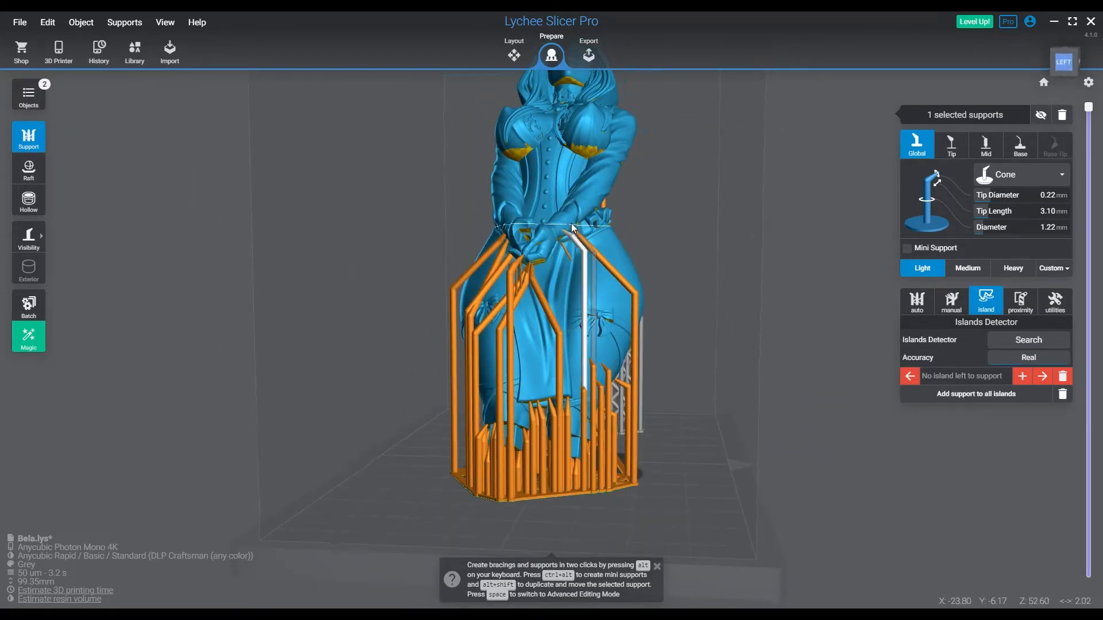
pyautogui.moveTo(611, 226); pyautogui.dragTo(570, 243)
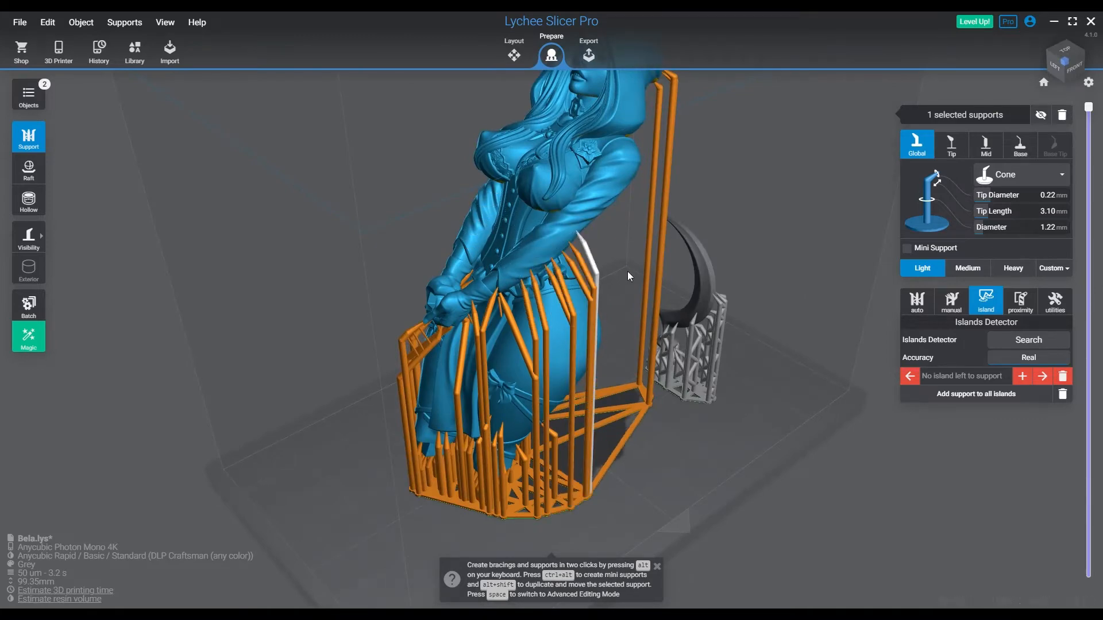
pyautogui.moveTo(627, 271); pyautogui.dragTo(515, 247)
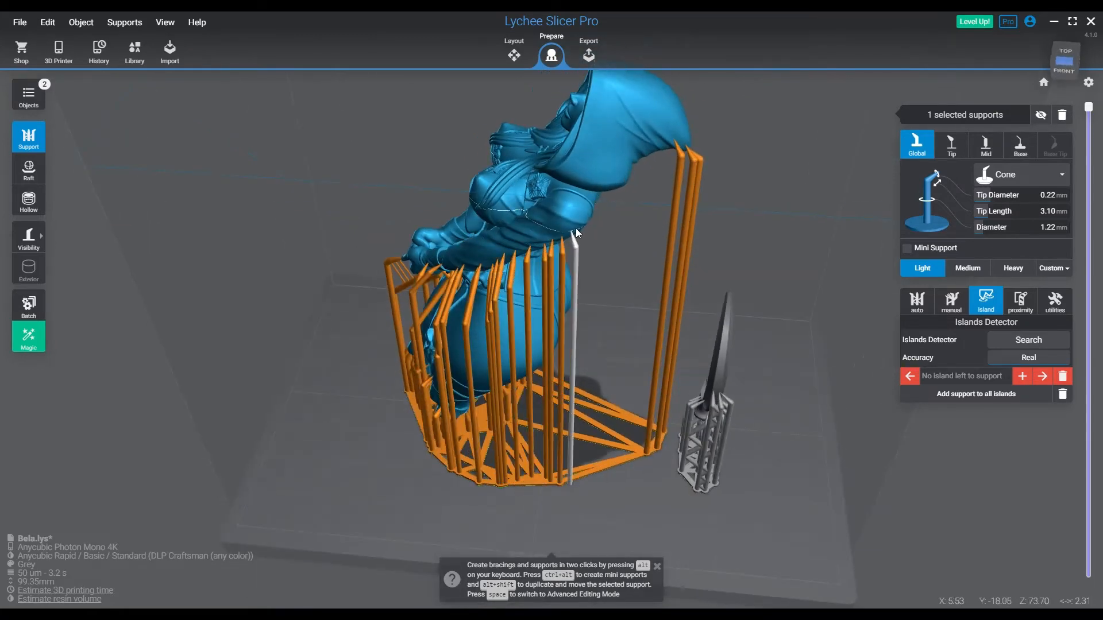
# - Place Light supports across the backs of the thighs, the buttocks and the lower back
pyautogui.moveTo(588, 224); pyautogui.dragTo(491, 391)
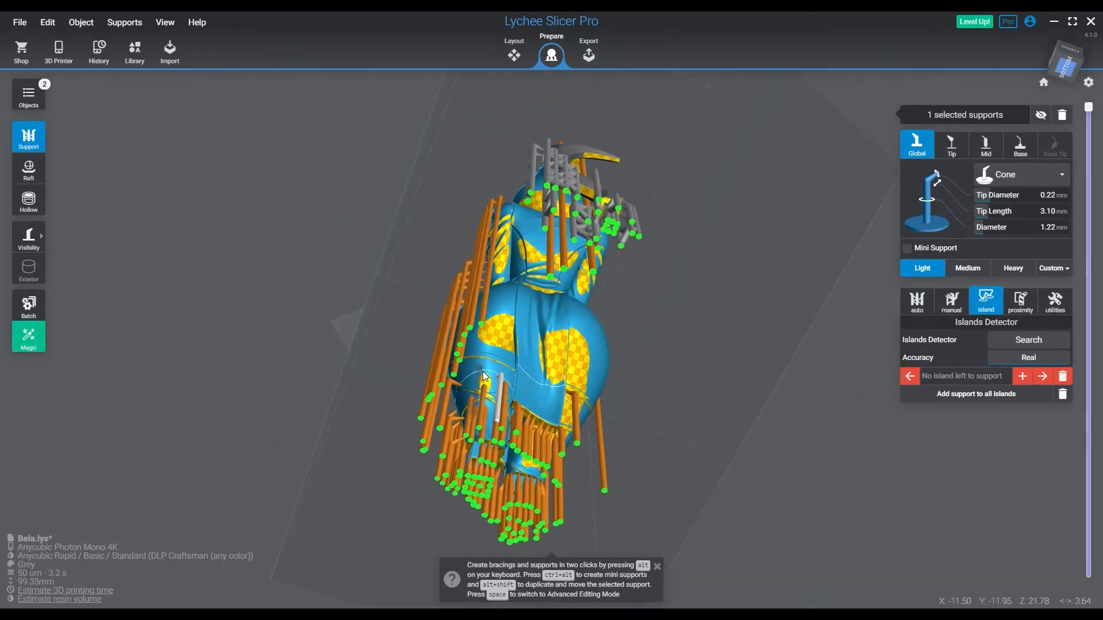
pyautogui.moveTo(508, 362); pyautogui.dragTo(498, 342)
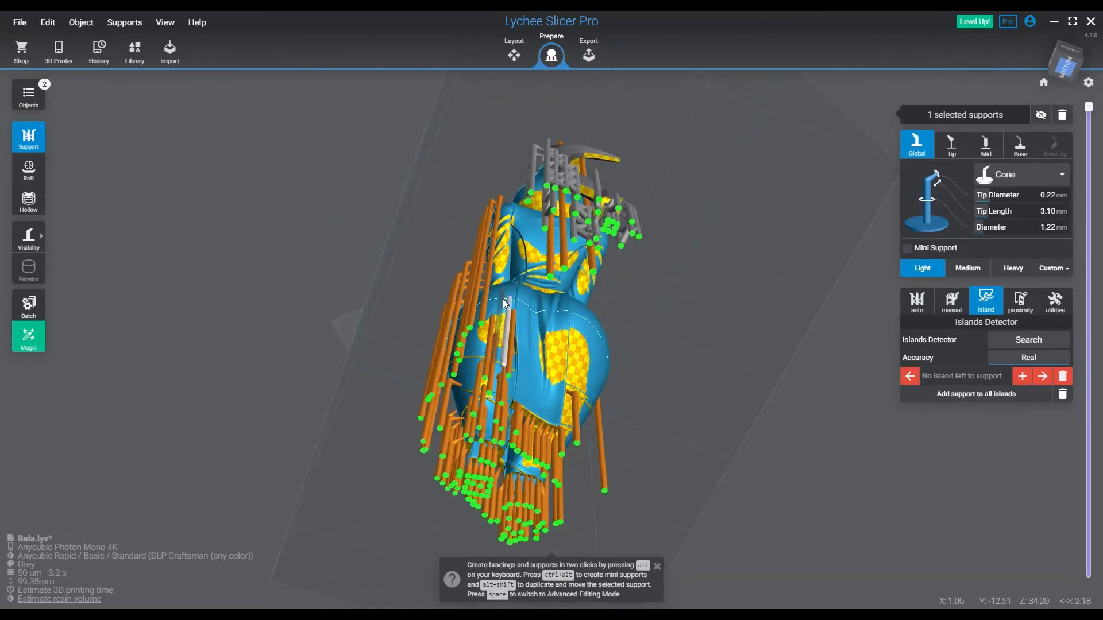
pyautogui.moveTo(505, 303); pyautogui.dragTo(551, 379)
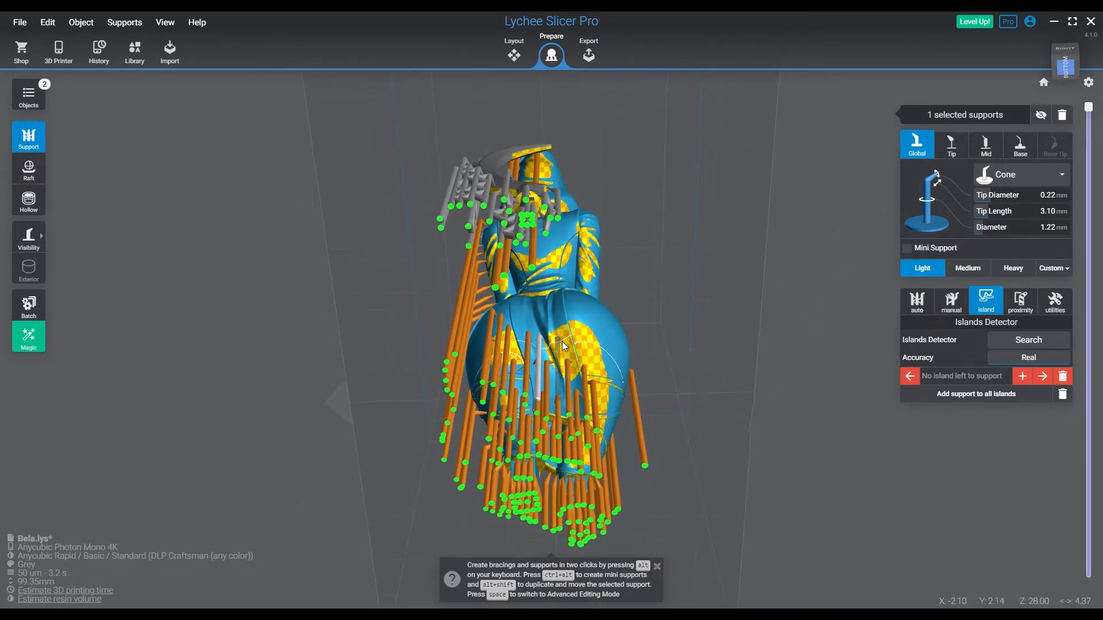
pyautogui.moveTo(606, 404); pyautogui.dragTo(611, 348)
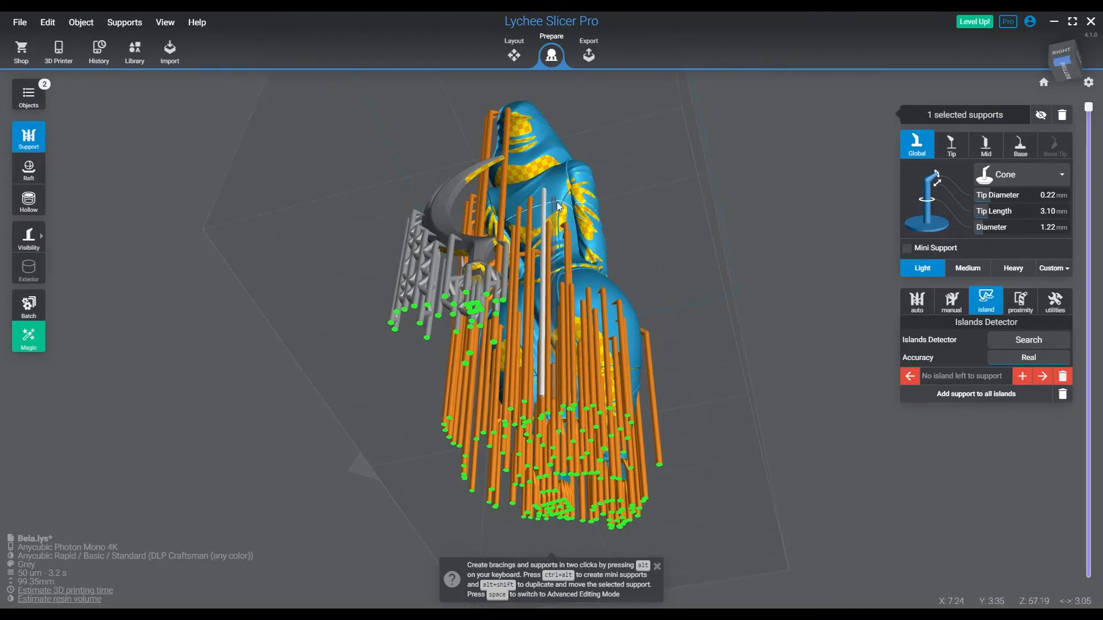
pyautogui.click(612, 295)
# - Place Light supports along the opposite hip and arm and under both breasts
pyautogui.moveTo(612, 296); pyautogui.dragTo(590, 330, button='right')
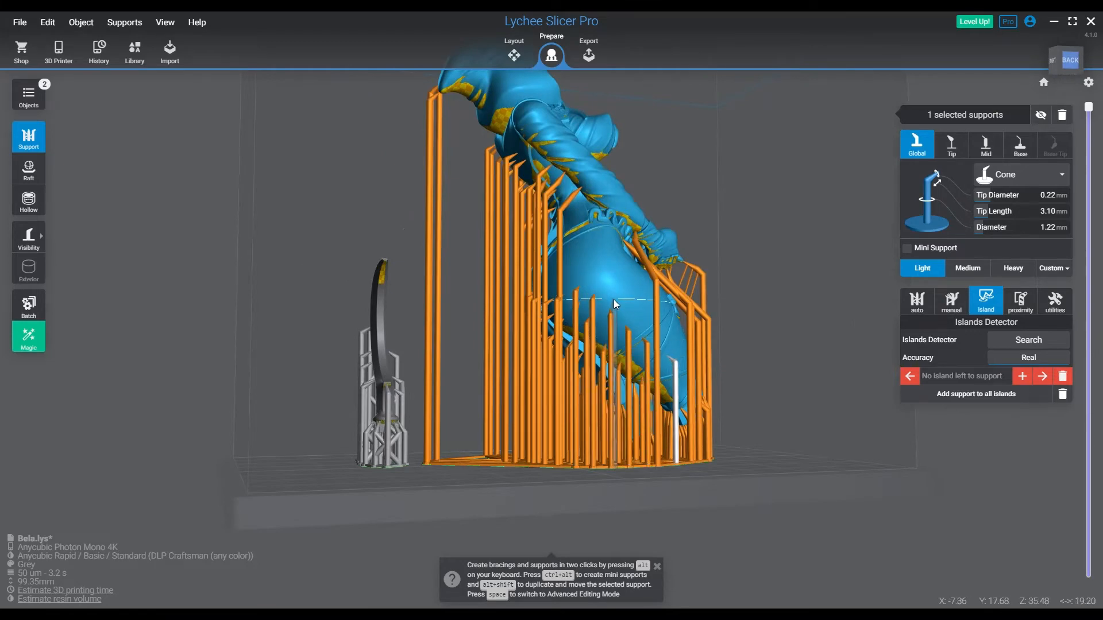
pyautogui.moveTo(538, 139); pyautogui.dragTo(459, 262, button='right')
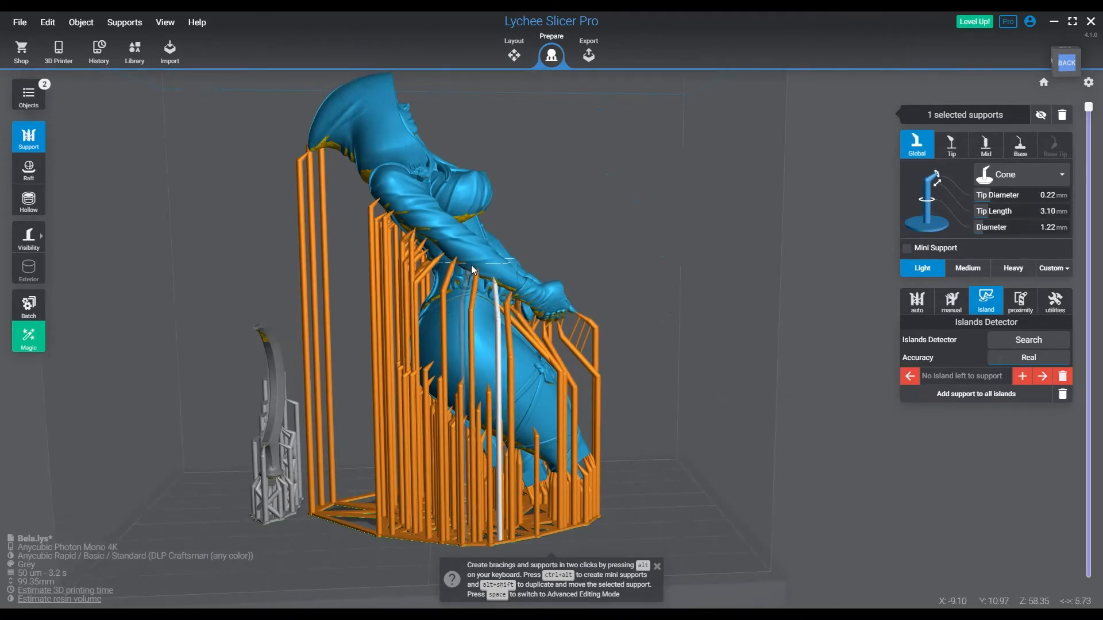
pyautogui.moveTo(494, 278); pyautogui.dragTo(669, 273, button='right')
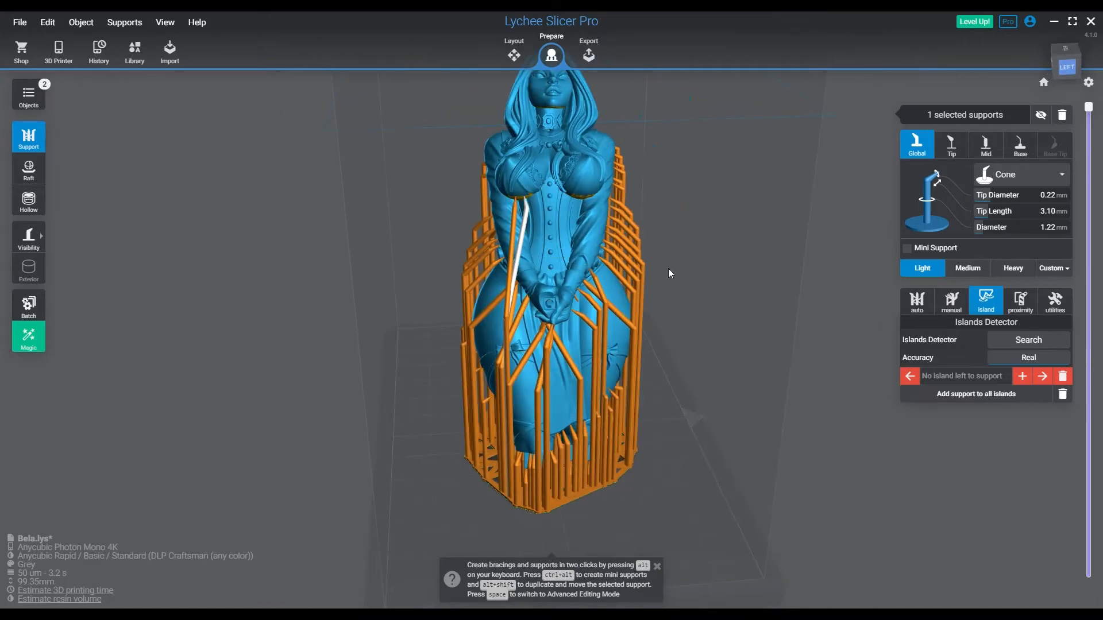
pyautogui.moveTo(599, 239); pyautogui.dragTo(531, 342, button='middle')
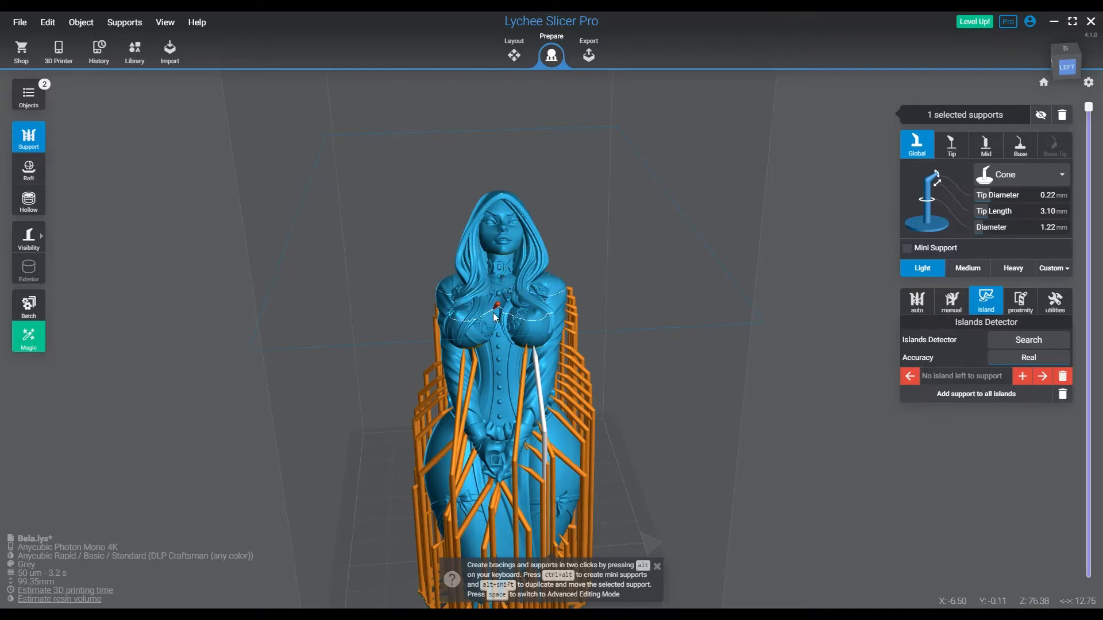
# - Place Light supports across the upper back and shoulders below the hood
pyautogui.moveTo(542, 352); pyautogui.dragTo(572, 328, button='right')
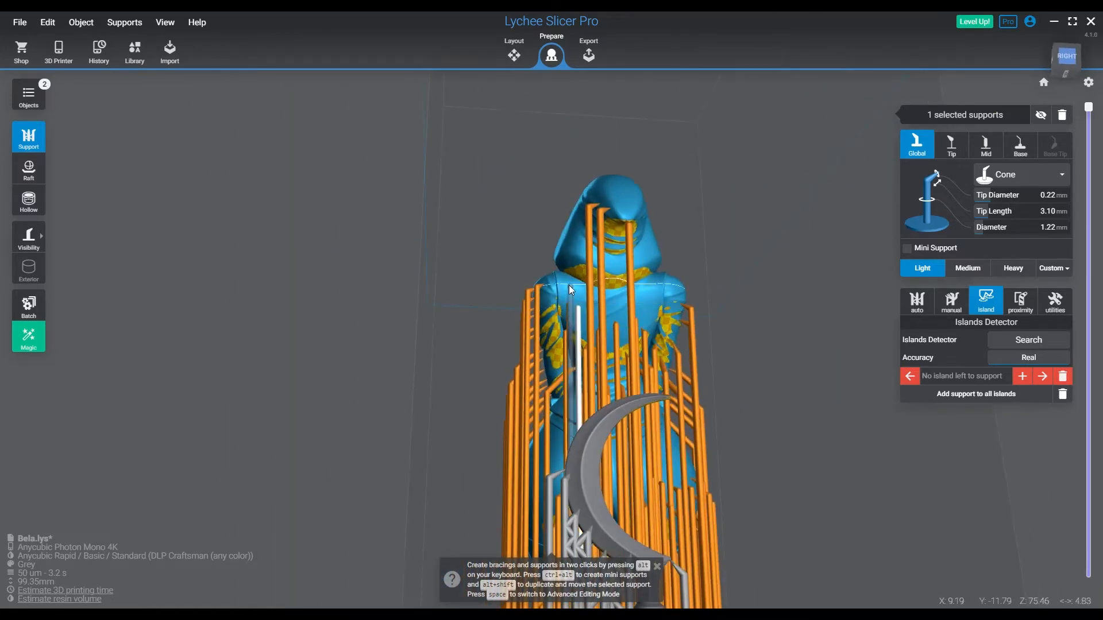
pyautogui.moveTo(584, 270)
pyautogui.mouseDown(button='right')
pyautogui.moveTo(558, 283)
pyautogui.moveTo(577, 284)
pyautogui.mouseUp(button='right')
pyautogui.moveTo(577, 283); pyautogui.dragTo(611, 285)
# - Add Light supports to the underside of the thighs and lower legs and beneath the forearm
pyautogui.moveTo(611, 285); pyautogui.dragTo(670, 273, button='right')
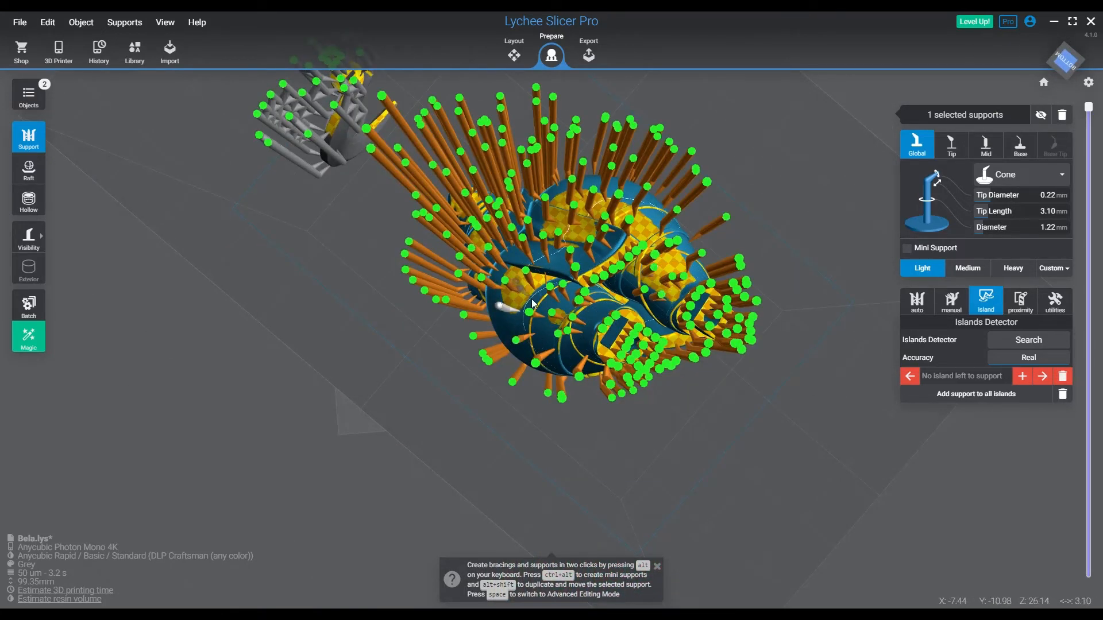
pyautogui.moveTo(495, 308); pyautogui.dragTo(554, 307, button='right')
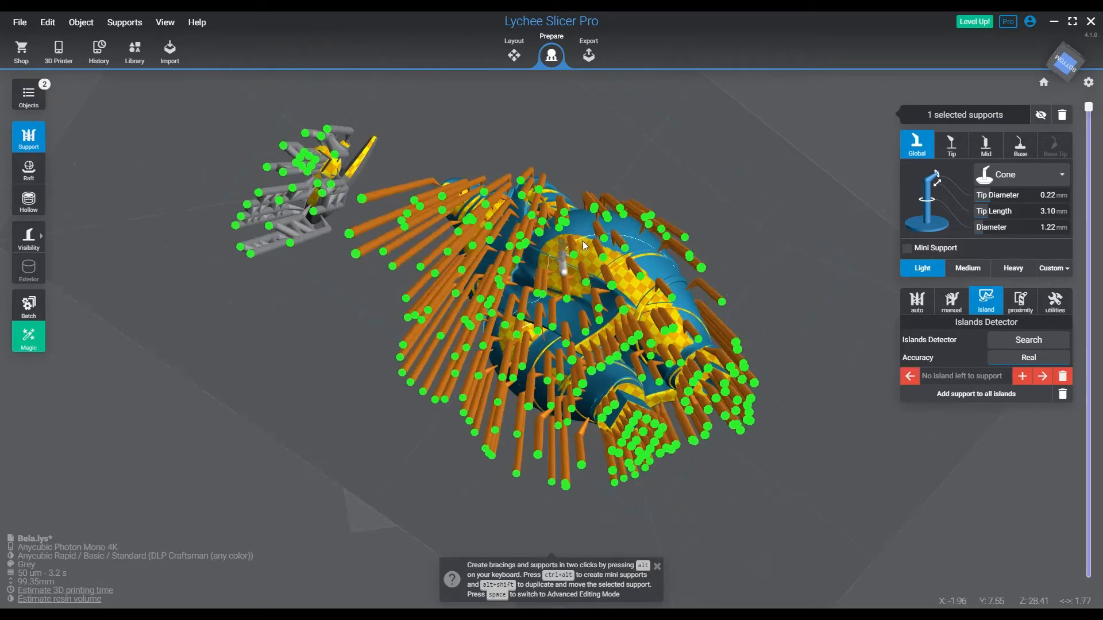
pyautogui.moveTo(689, 321); pyautogui.dragTo(628, 324, button='right')
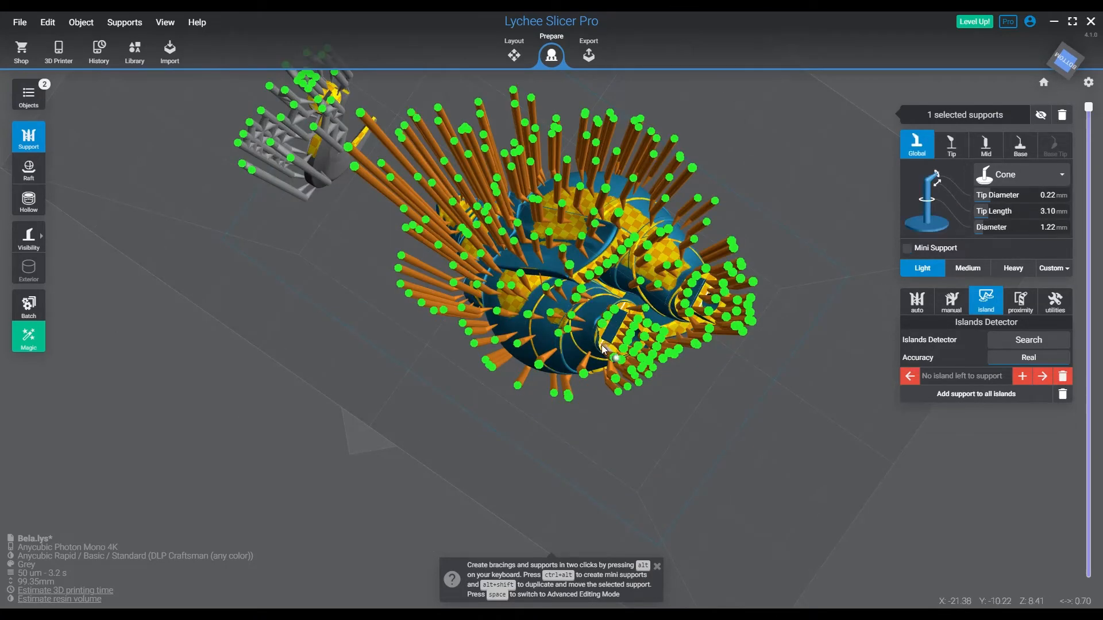
pyautogui.moveTo(723, 375); pyautogui.dragTo(628, 420, button='right')
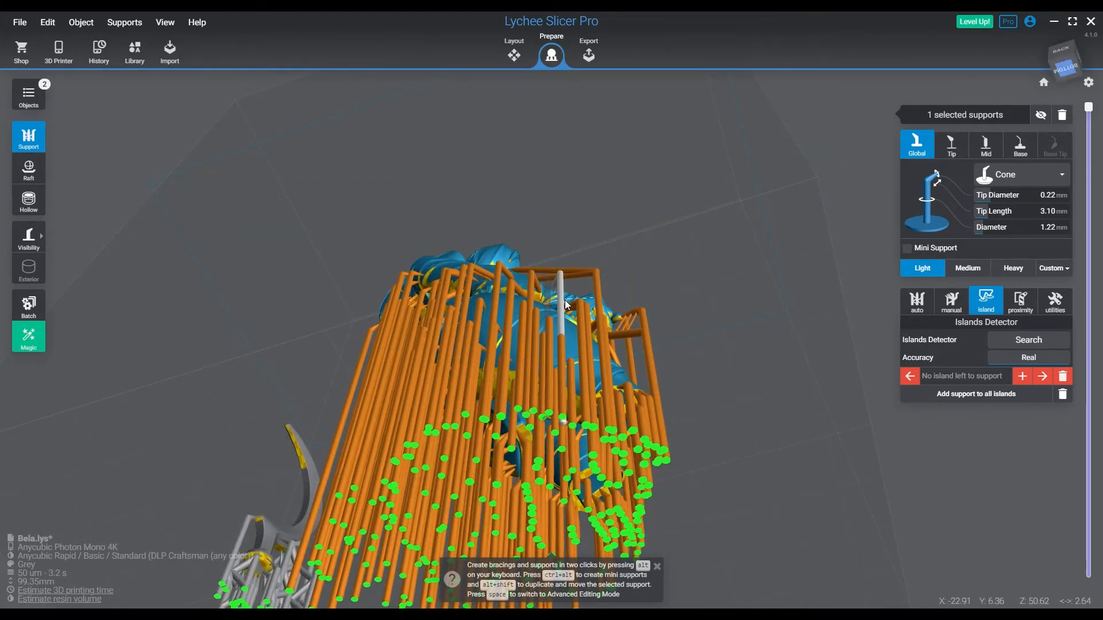
pyautogui.moveTo(566, 305); pyautogui.dragTo(565, 419, button='right')
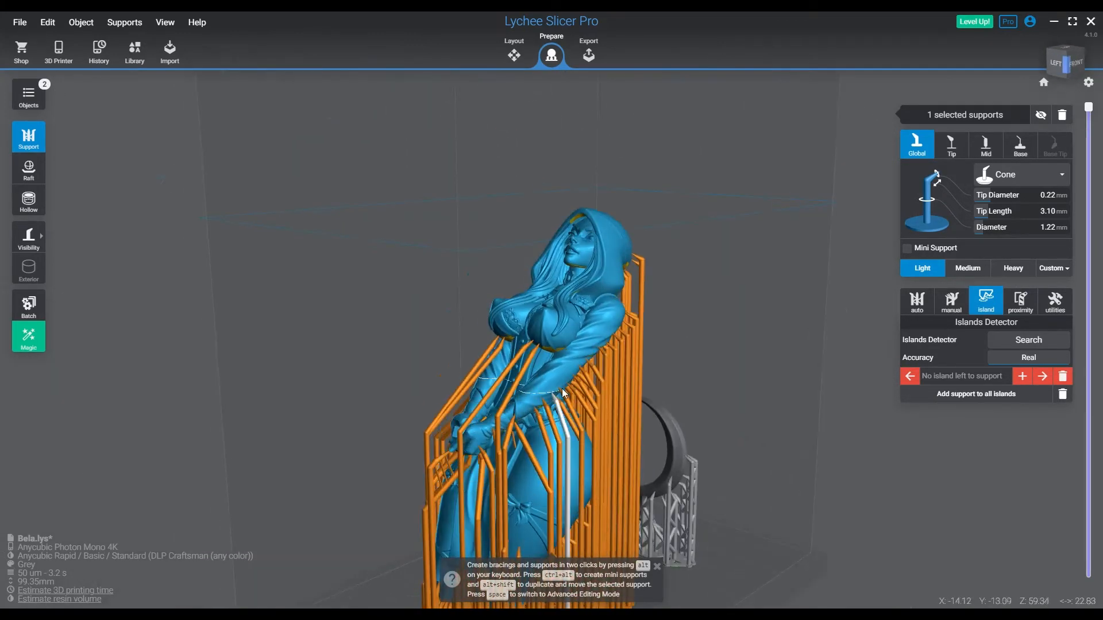
# - Place Light supports along the hood's lower rim on both sides, continuing down beside the arm
pyautogui.moveTo(609, 331); pyautogui.dragTo(654, 296, button='right')
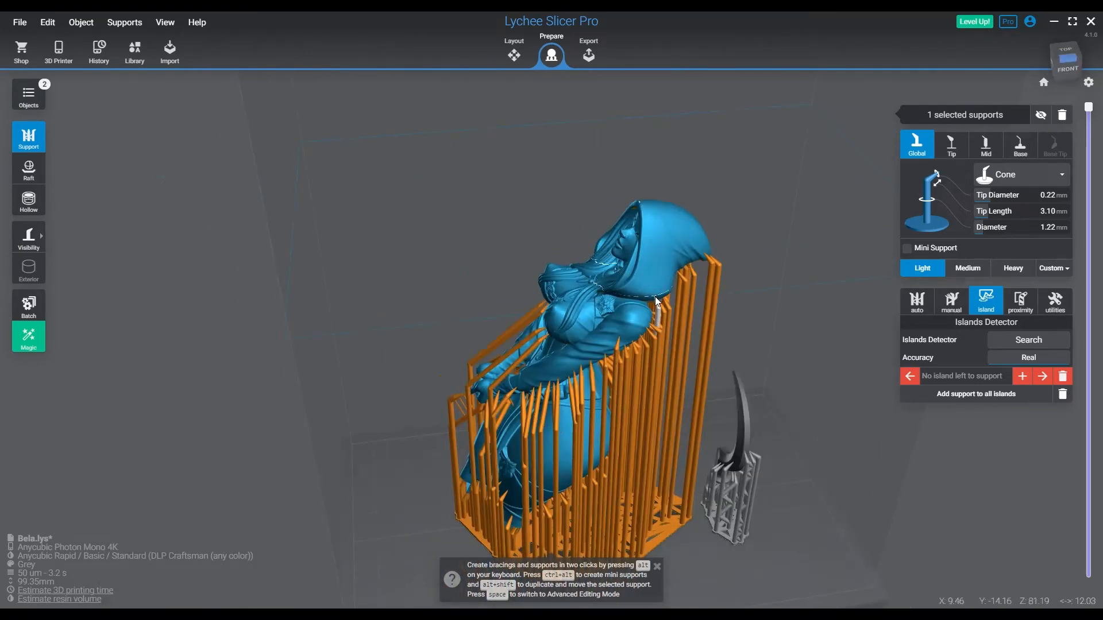
pyautogui.moveTo(711, 329); pyautogui.dragTo(670, 348, button='right')
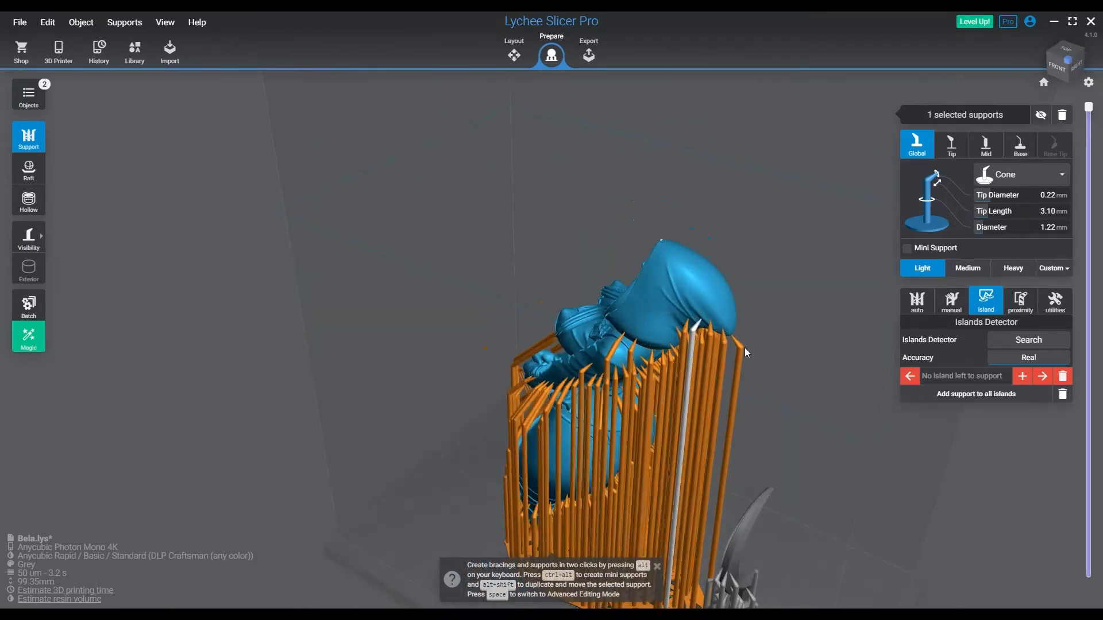
pyautogui.moveTo(744, 346); pyautogui.dragTo(547, 297, button='right')
pyautogui.click(558, 310)
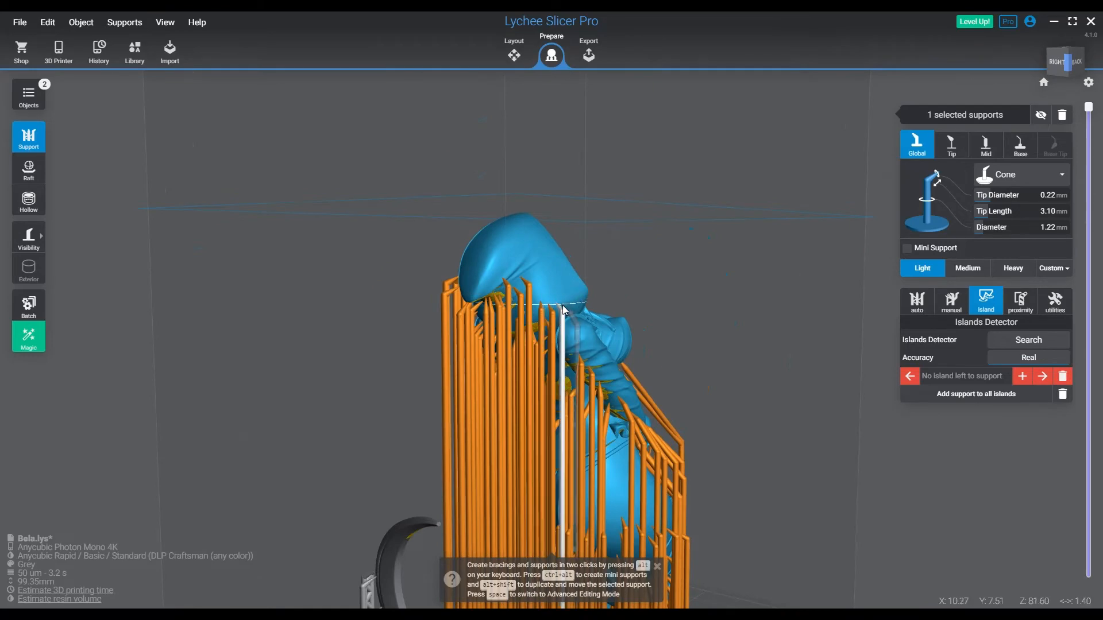
pyautogui.click(578, 310)
pyautogui.moveTo(583, 338); pyautogui.dragTo(557, 332, button='right')
pyautogui.click(574, 393)
# - Place a row of Light supports under the tip of the separate sickle's blade
pyautogui.moveTo(637, 455); pyautogui.dragTo(646, 364, button='right')
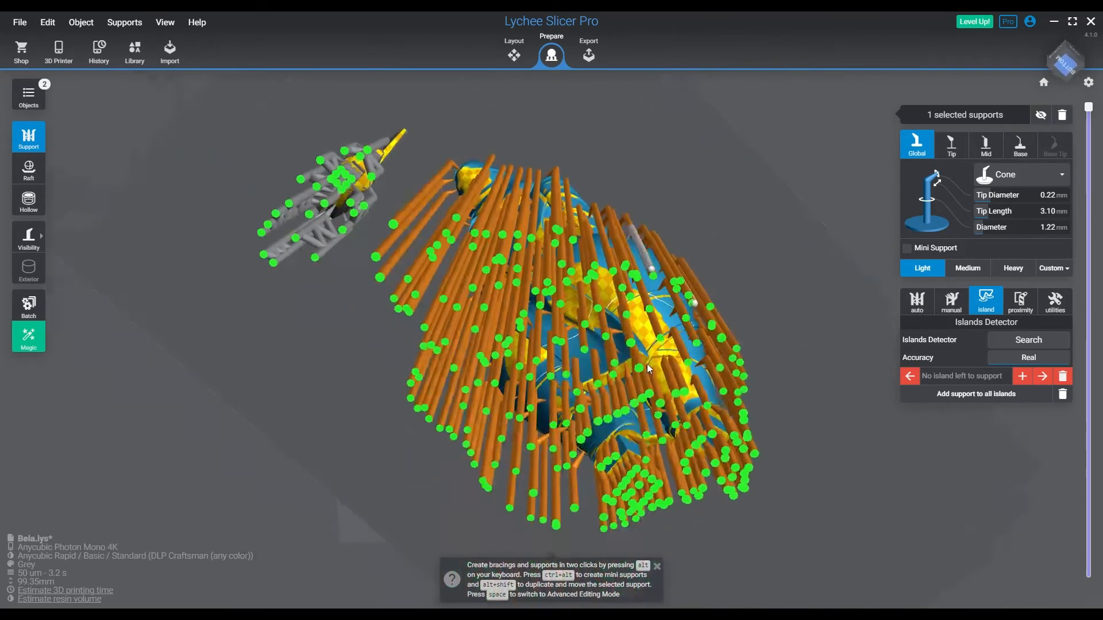
pyautogui.moveTo(669, 322); pyautogui.dragTo(576, 281, button='right')
pyautogui.moveTo(529, 307)
pyautogui.mouseDown(button='right')
pyautogui.moveTo(578, 329)
pyautogui.moveTo(595, 376)
pyautogui.moveTo(588, 437)
pyautogui.moveTo(288, 511)
pyautogui.moveTo(573, 460)
pyautogui.moveTo(695, 395)
pyautogui.moveTo(600, 249)
pyautogui.mouseUp(button='right')
pyautogui.click(461, 343)
pyautogui.click(469, 336)
pyautogui.click(478, 329)
pyautogui.click(488, 322)
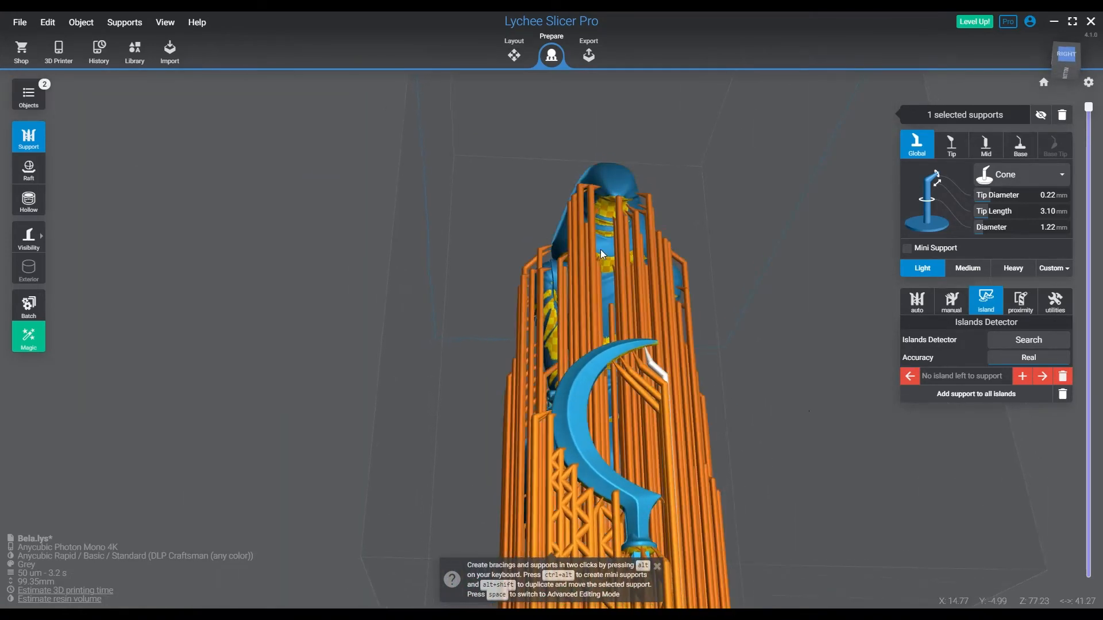
# - Add Light supports under the back of the hood, between the existing tall supports
pyautogui.click(606, 216)
pyautogui.moveTo(706, 283); pyautogui.dragTo(595, 274, button='right')
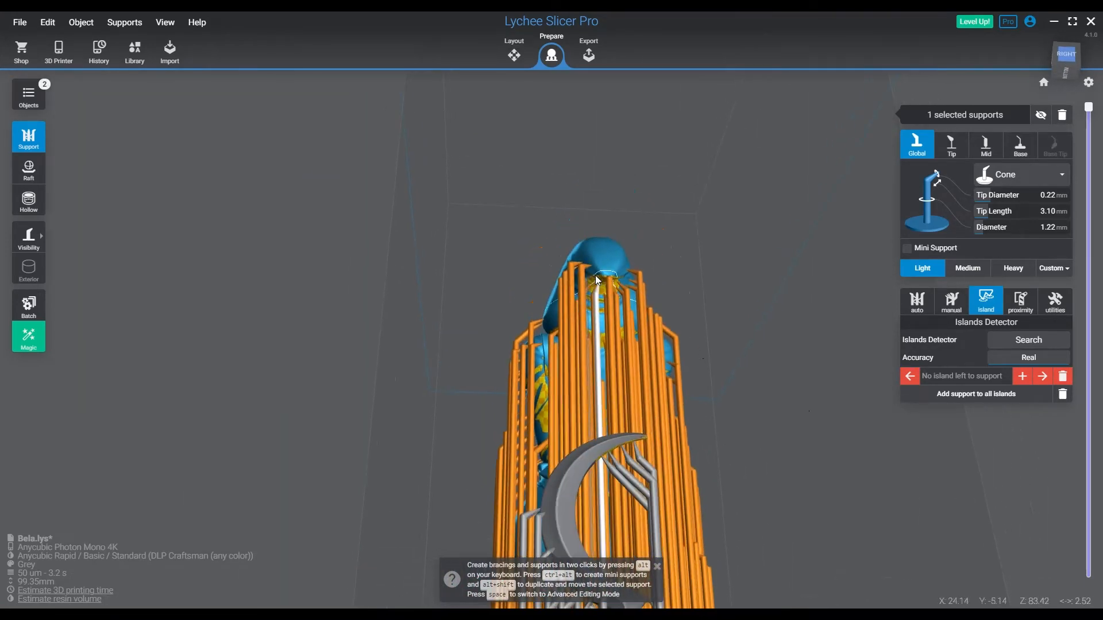
pyautogui.moveTo(670, 307); pyautogui.dragTo(518, 396, button='right')
# - Generate bracings automatically between the figure's supports
pyautogui.click(951, 300)
pyautogui.click(1010, 376)
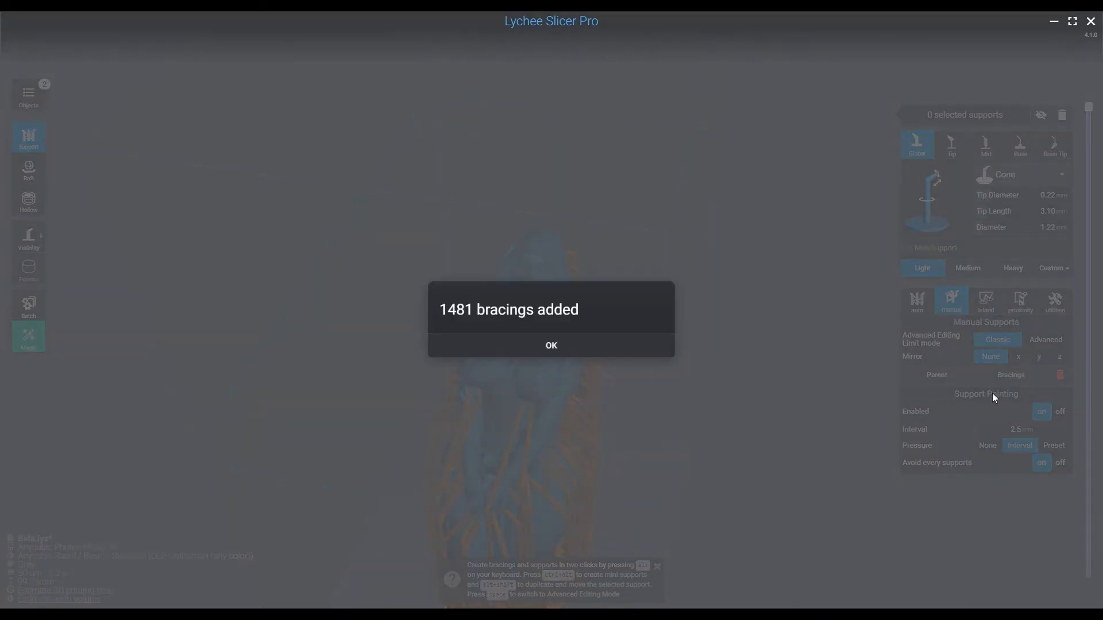
pyautogui.click(552, 345)
# - Check the braced figure from below and add Light supports to the bare yellow overhangs on its underside
pyautogui.moveTo(749, 575); pyautogui.dragTo(711, 541, button='right')
pyautogui.moveTo(815, 448); pyautogui.dragTo(584, 297, button='right')
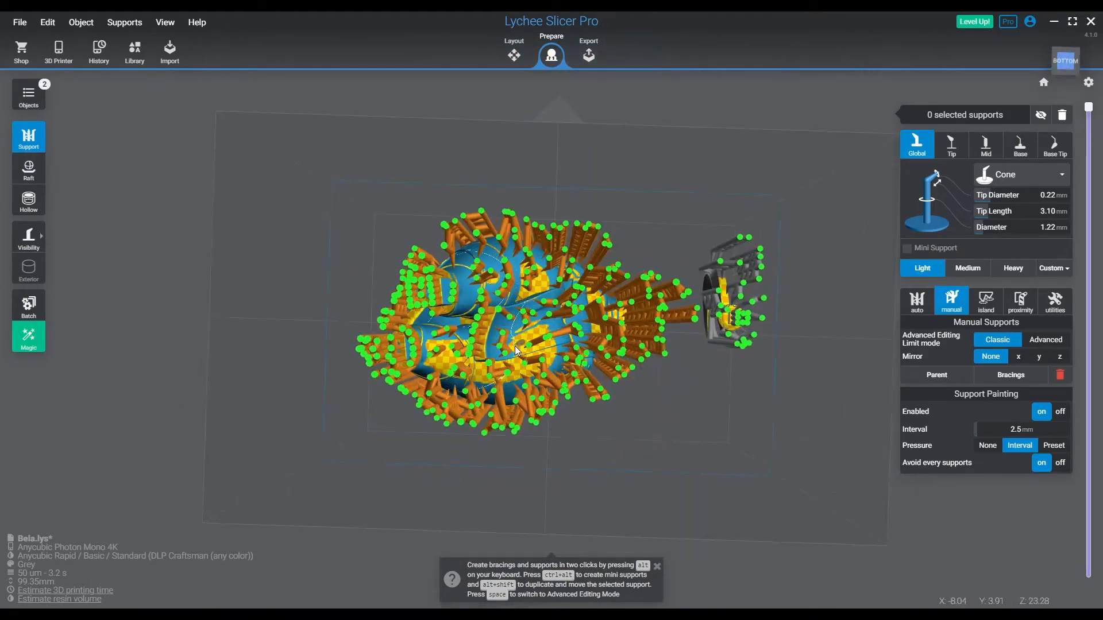
pyautogui.scroll(5, 517, 350)
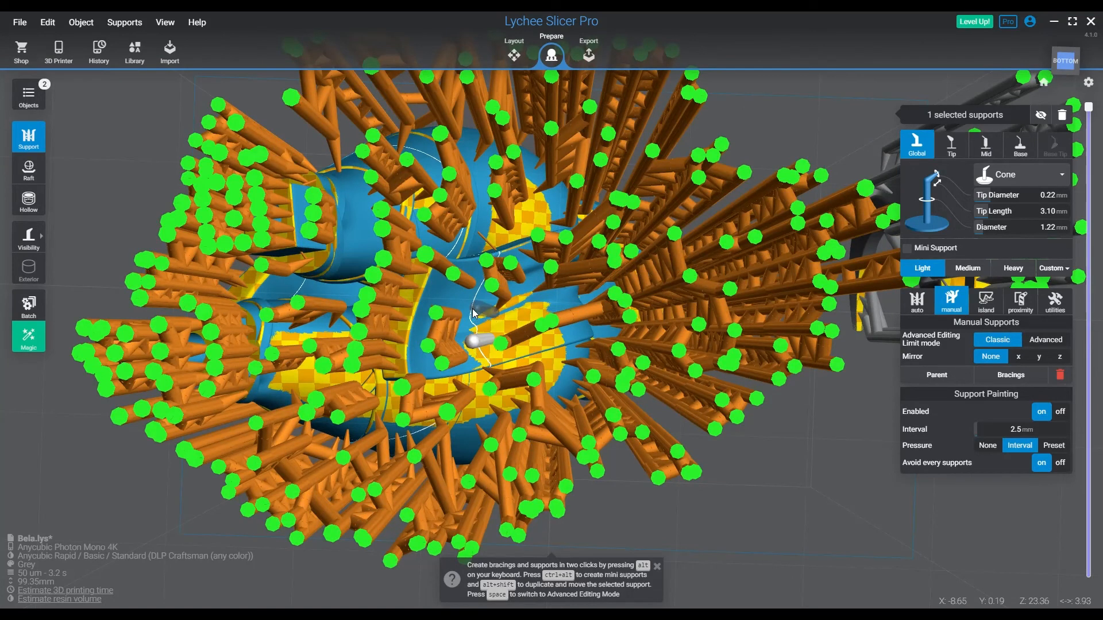
pyautogui.click(512, 240)
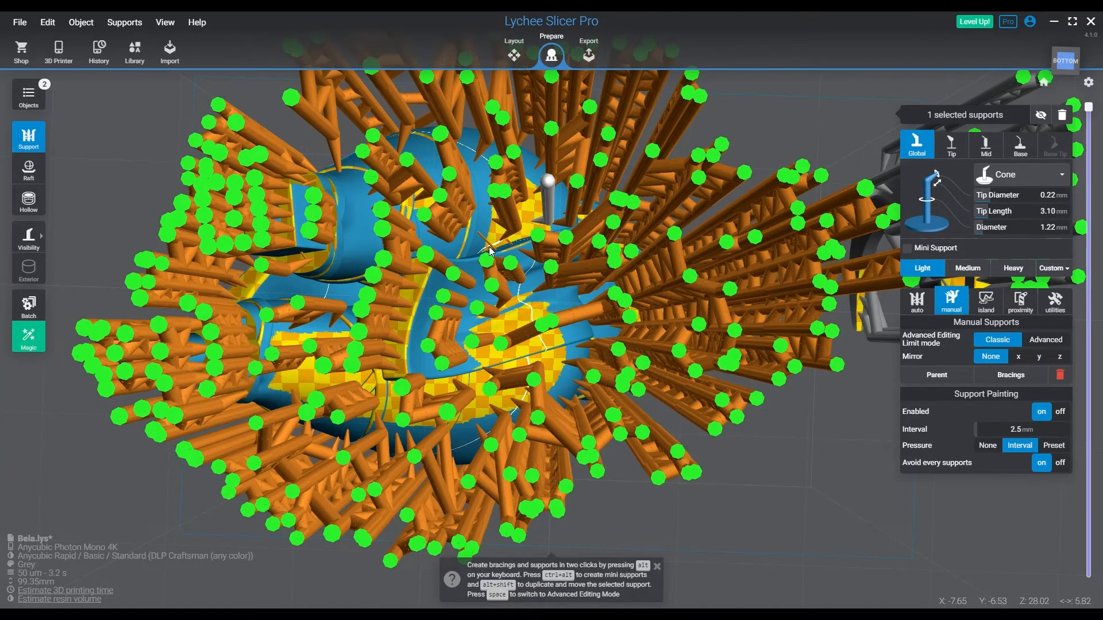
# - Inspect the figure's supports from several sides and generate the automatic bracings between them again
pyautogui.moveTo(513, 300); pyautogui.dragTo(563, 385, button='right')
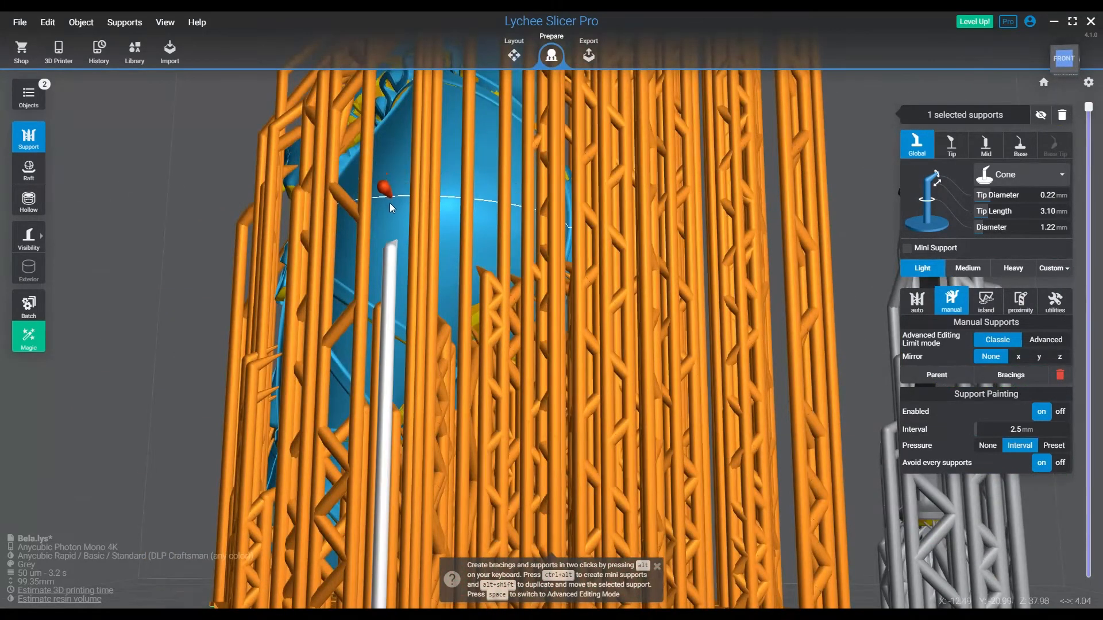
pyautogui.moveTo(487, 206); pyautogui.dragTo(674, 302, button='right')
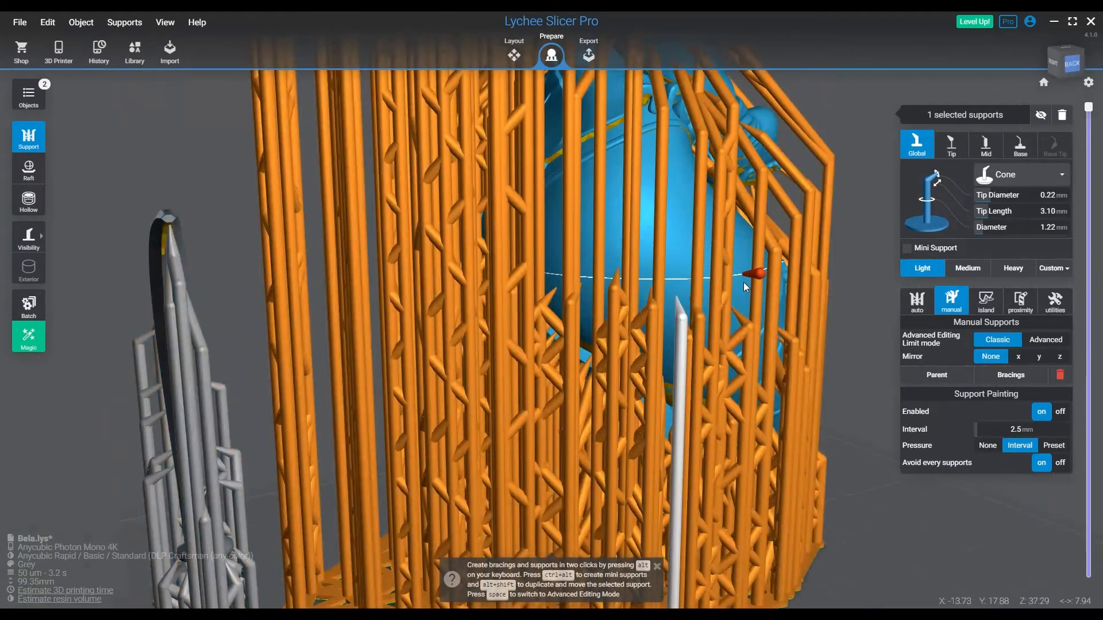
pyautogui.moveTo(792, 323); pyautogui.dragTo(774, 465, button='right')
pyautogui.scroll(-5, 696, 435)
pyautogui.click(999, 379)
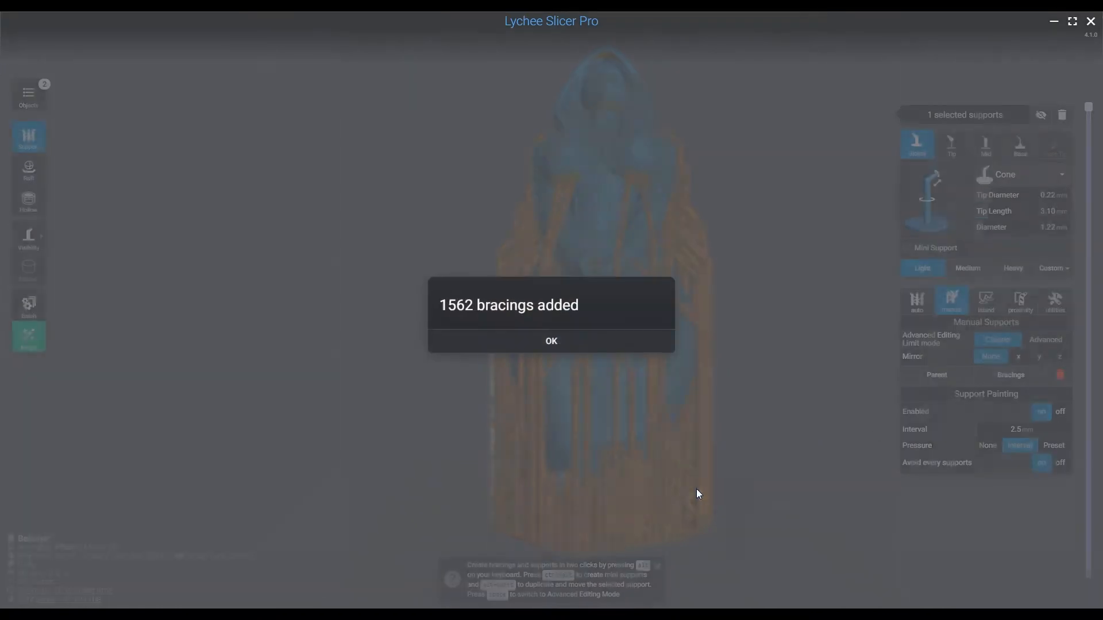
pyautogui.click(560, 345)
# - Cut the view down to the lowest layers and check between about 4 and 10 mm where the two square foot pegs start printing
pyautogui.moveTo(715, 437); pyautogui.dragTo(898, 509, button='right')
pyautogui.moveTo(1092, 113)
pyautogui.moveTo(1093, 114); pyautogui.dragTo(1090, 549)
pyautogui.moveTo(703, 534); pyautogui.dragTo(673, 438, button='right')
pyautogui.scroll(5, 673, 438)
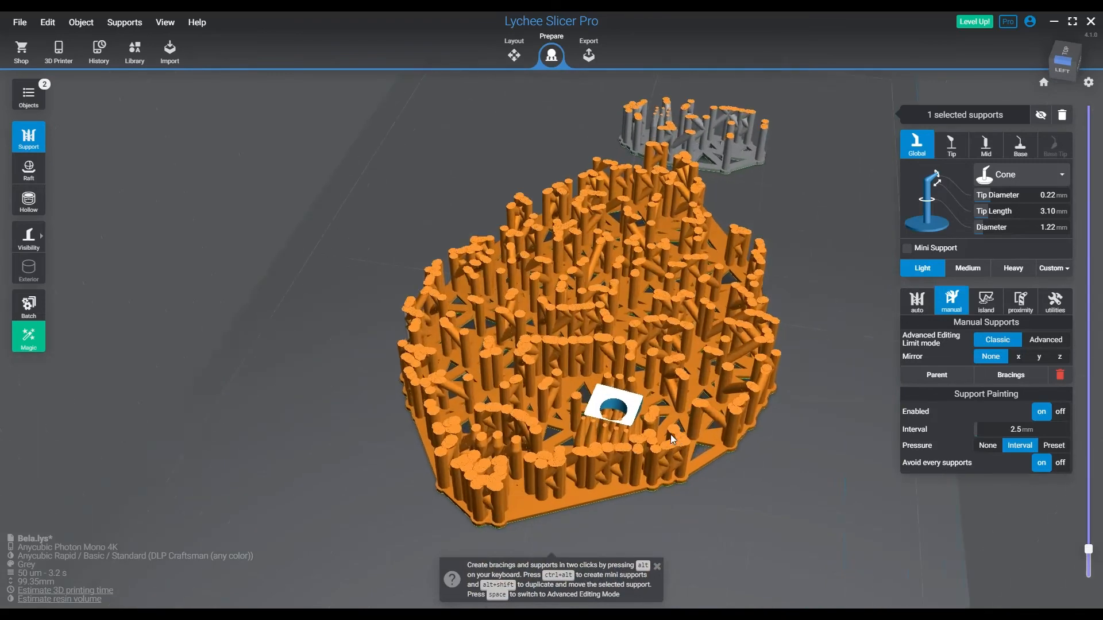
pyautogui.keyDown('shift'); pyautogui.scroll(-20, 670, 434); pyautogui.keyUp('shift')
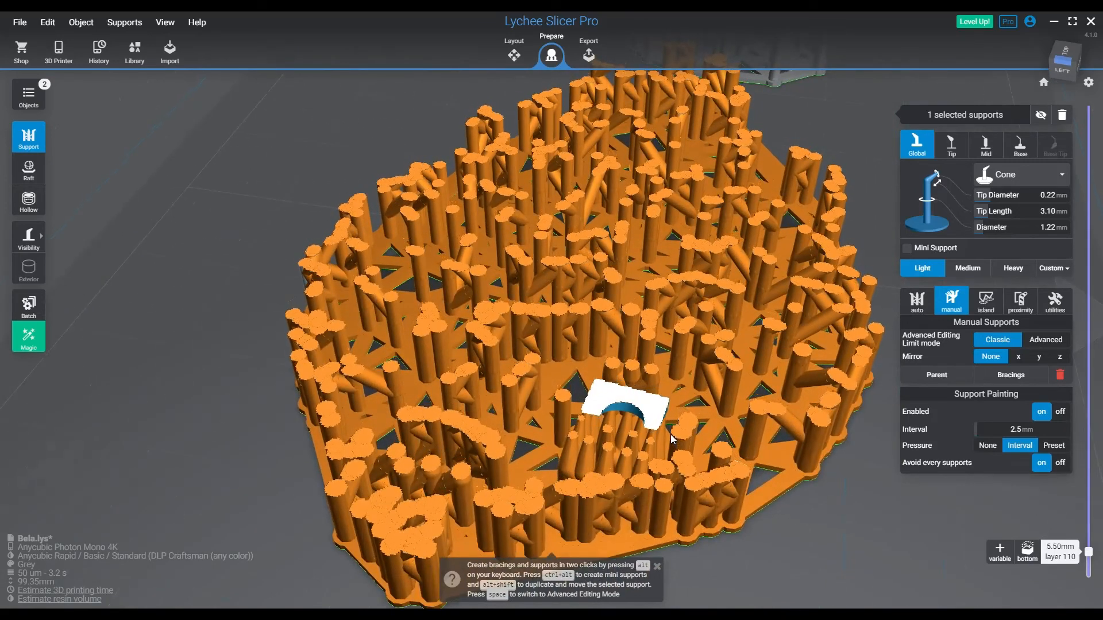
pyautogui.keyDown('shift'); pyautogui.scroll(4, 671, 434); pyautogui.keyUp('shift')
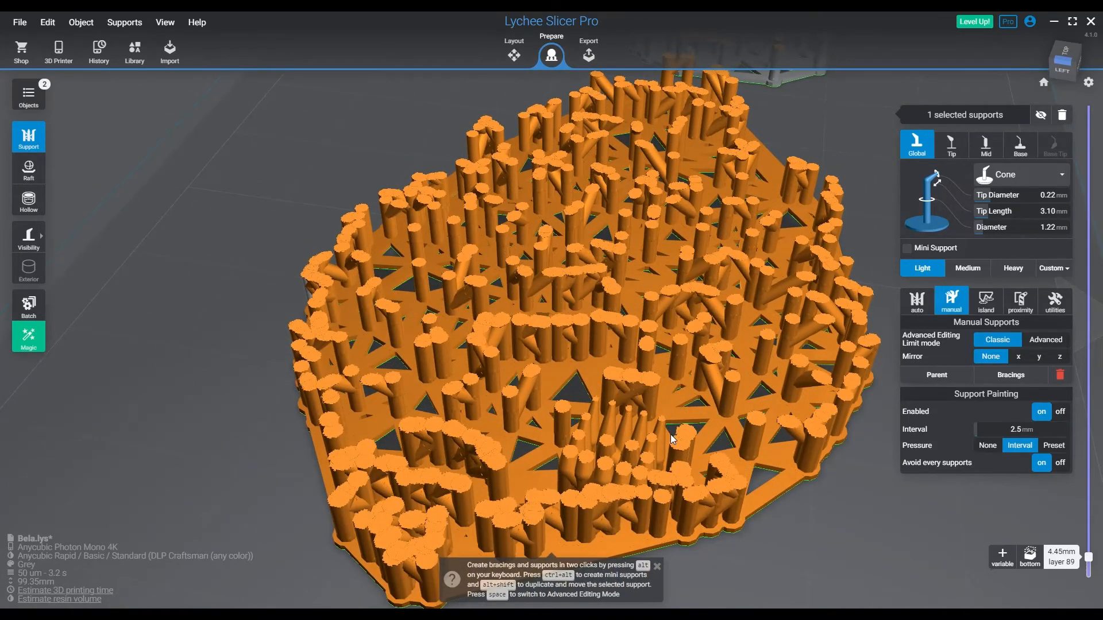
pyautogui.keyDown('shift'); pyautogui.scroll(15, 670, 434); pyautogui.keyUp('shift')
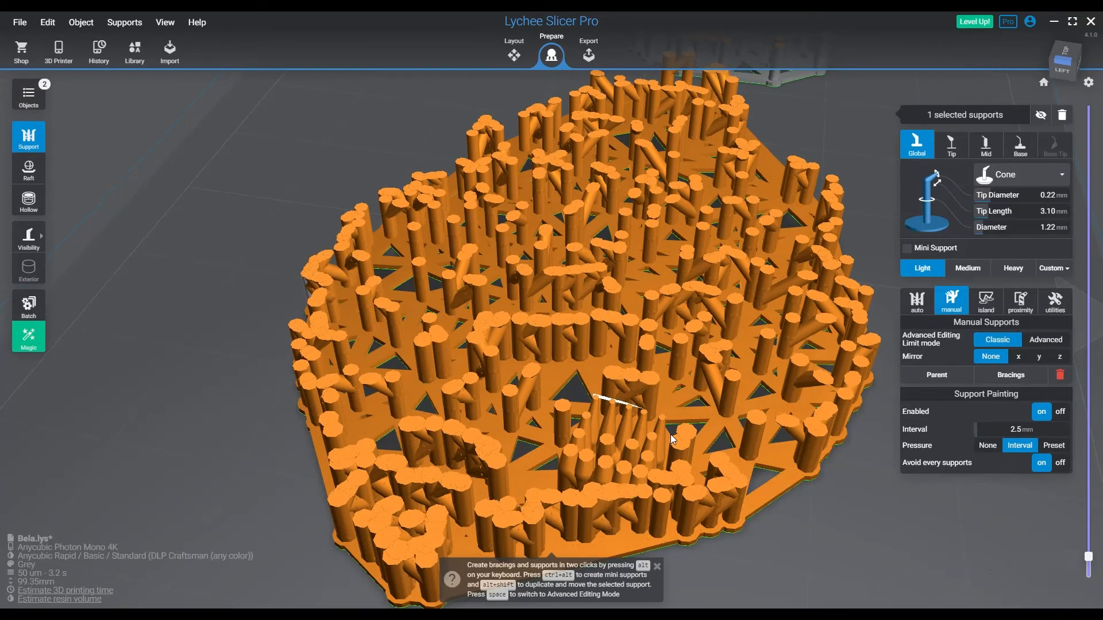
pyautogui.keyDown('shift'); pyautogui.scroll(20, 652, 408); pyautogui.keyUp('shift')
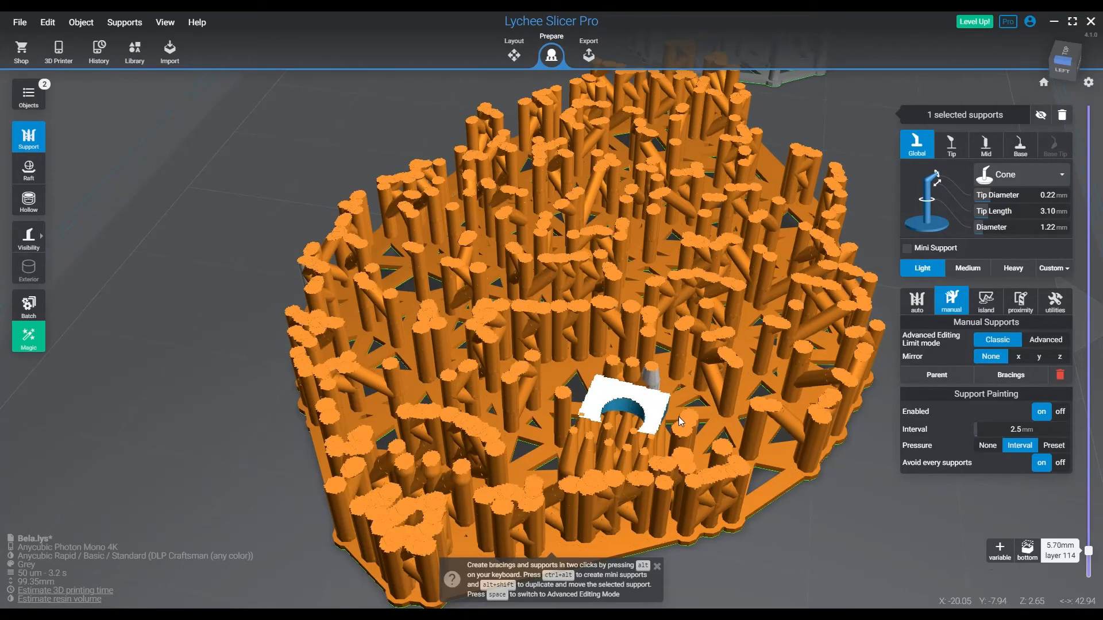
pyautogui.keyDown('shift'); pyautogui.scroll(-20, 564, 431); pyautogui.keyUp('shift')
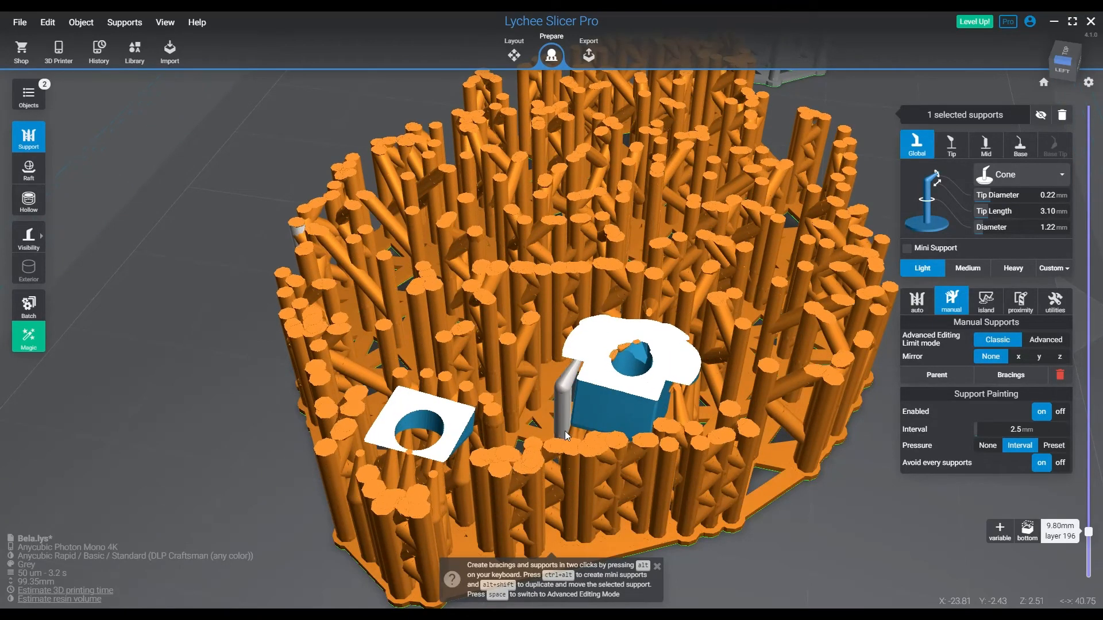
pyautogui.keyDown('shift'); pyautogui.scroll(5, 564, 431); pyautogui.keyUp('shift')
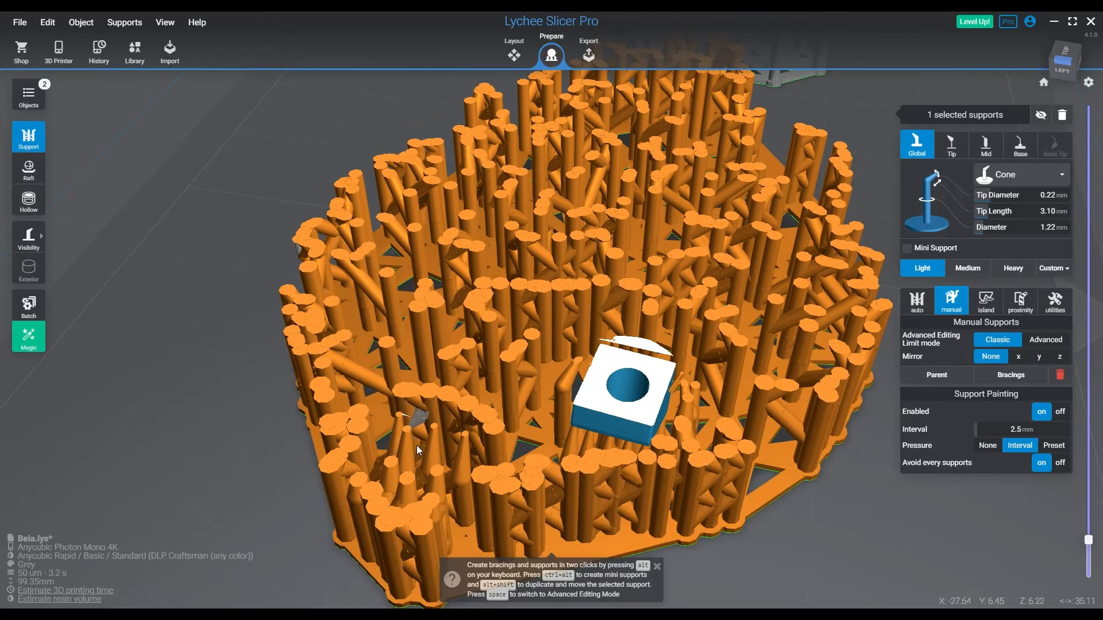
pyautogui.keyDown('shift'); pyautogui.scroll(3, 417, 442); pyautogui.keyUp('shift')
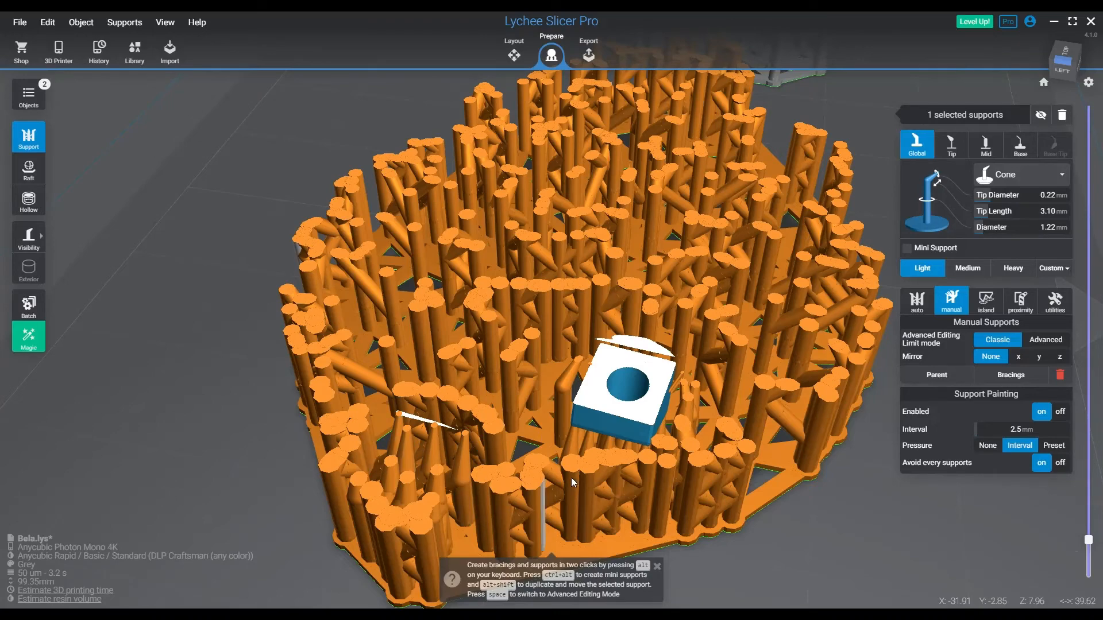
# - Add extra Light supports from below along both sides of the first-printing edge of the later-starting square foot peg
pyautogui.moveTo(571, 483); pyautogui.dragTo(601, 360, button='right')
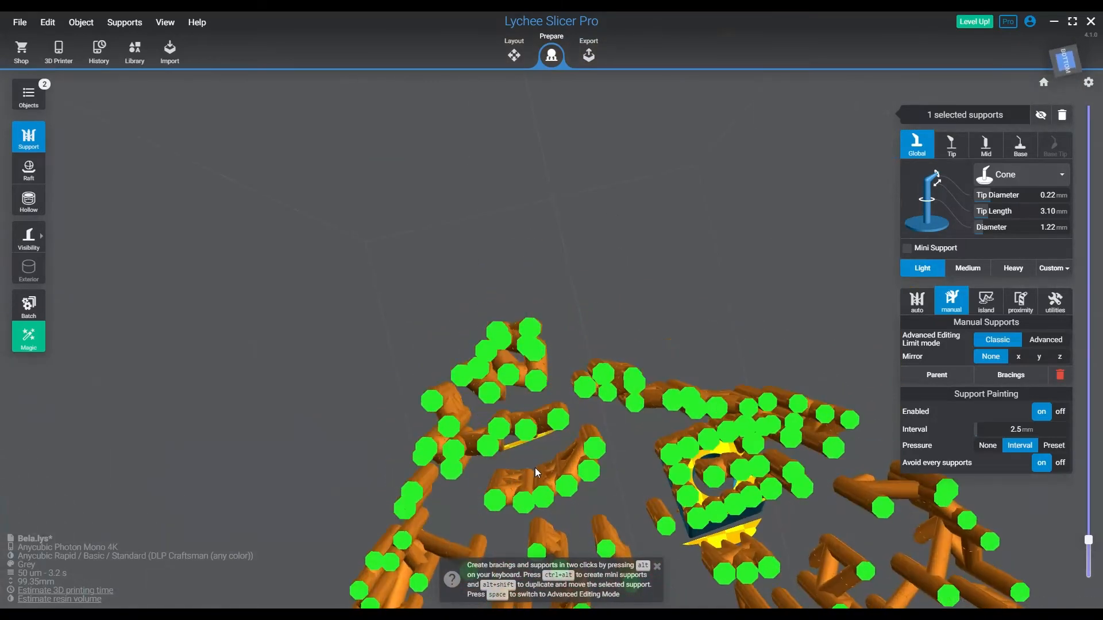
pyautogui.moveTo(535, 467); pyautogui.dragTo(569, 484, button='right')
pyautogui.moveTo(569, 484); pyautogui.dragTo(574, 370, button='middle')
pyautogui.scroll(3, 570, 373)
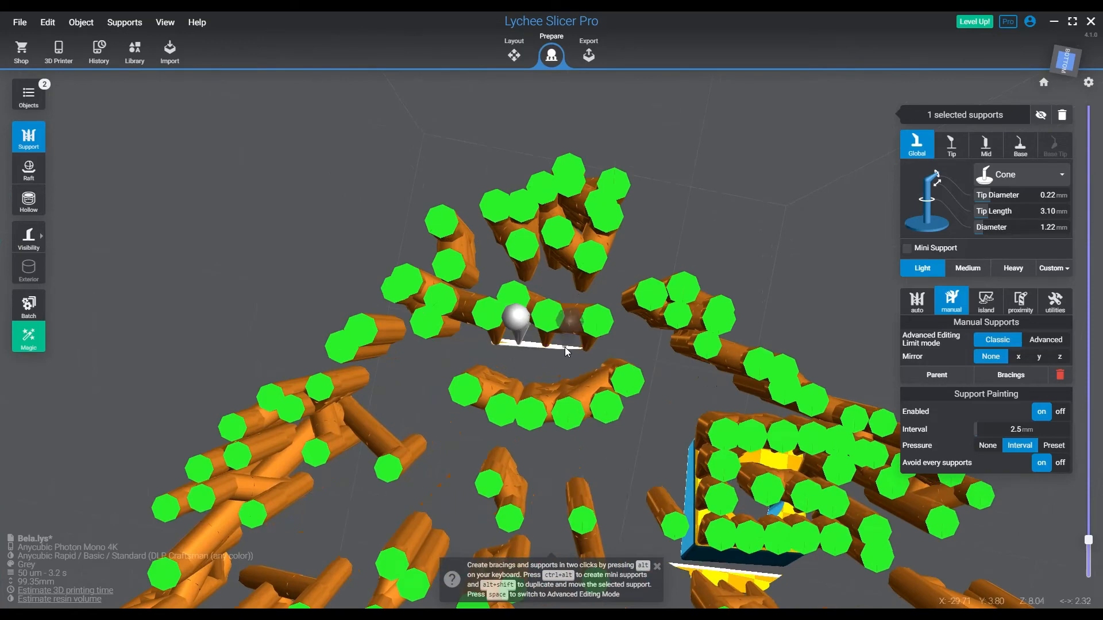
pyautogui.click(516, 347)
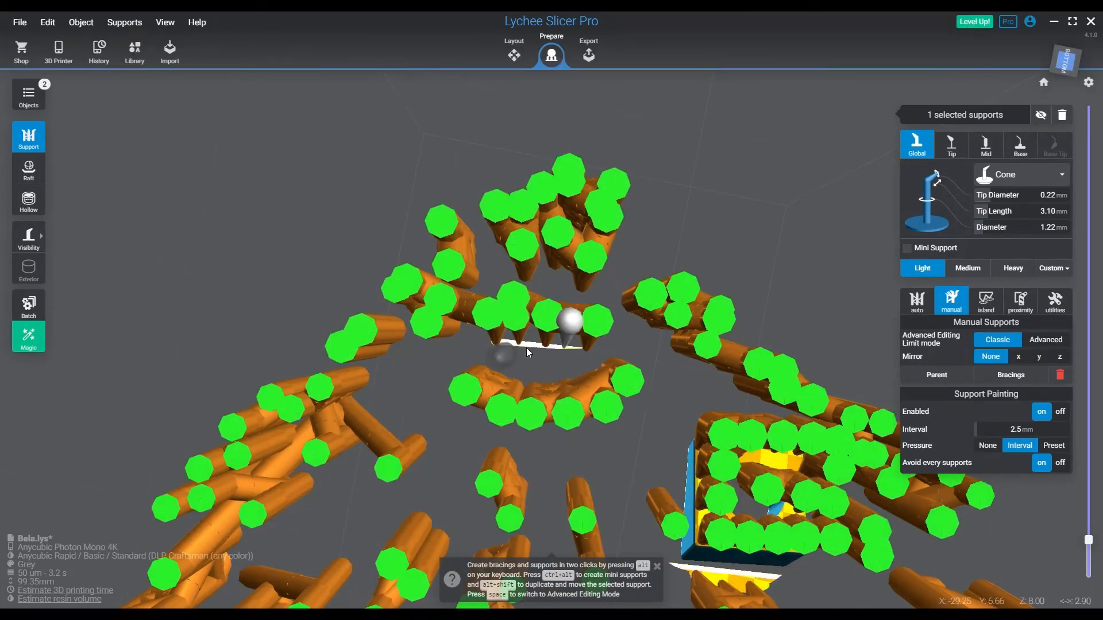
pyautogui.click(530, 347)
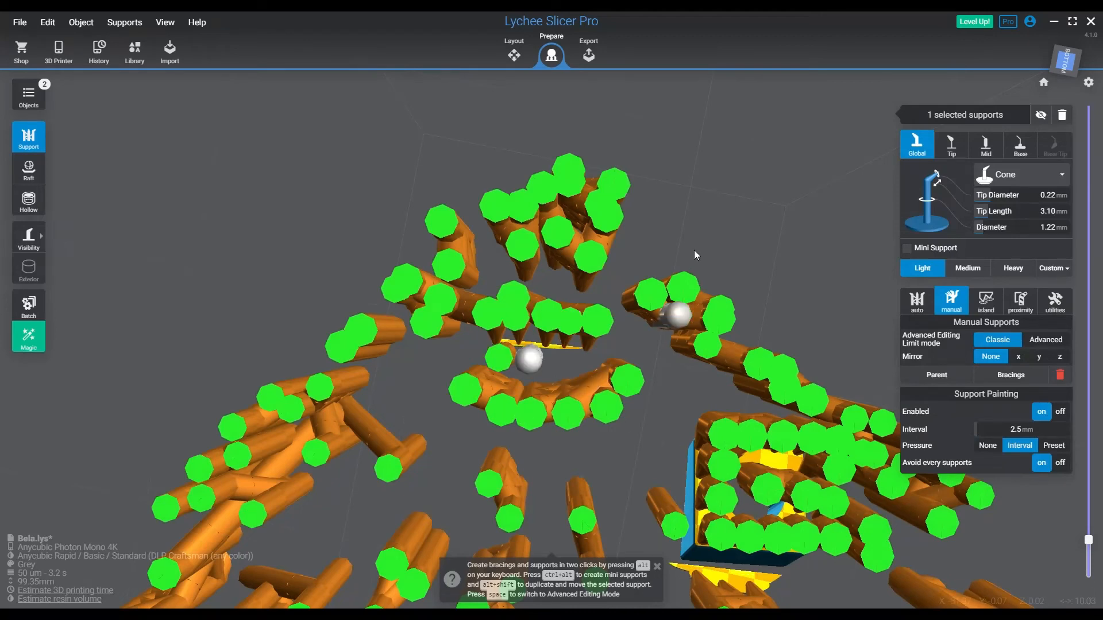
# - Step through the layers between about 7 and 12 mm to check how both square foot pegs build up on their supports
pyautogui.click(1043, 84)
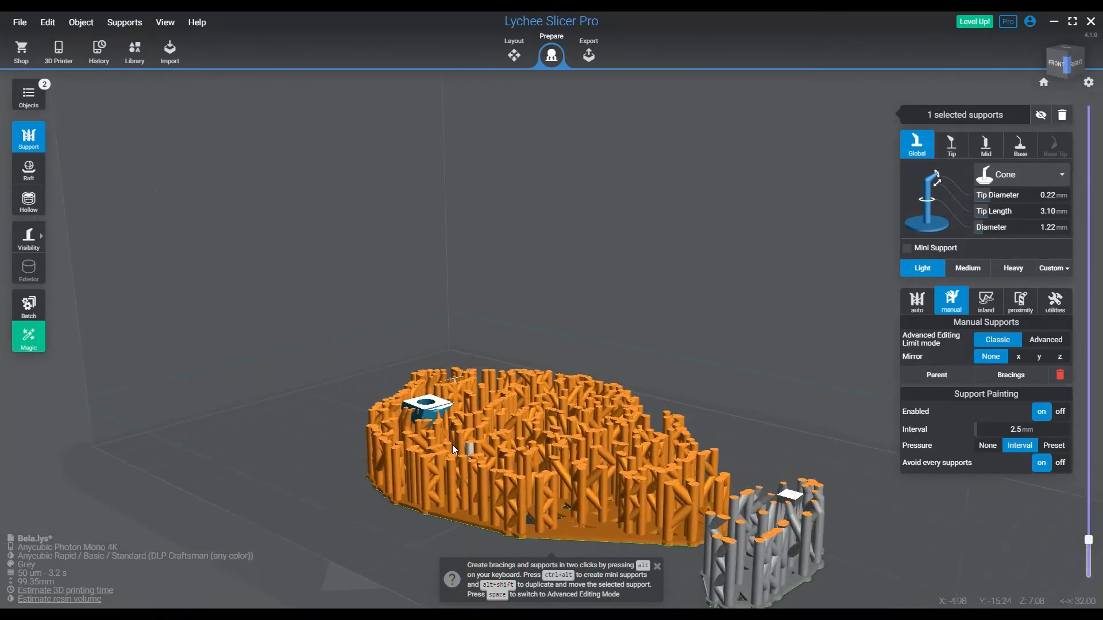
pyautogui.moveTo(671, 511); pyautogui.dragTo(517, 477, button='right')
pyautogui.scroll(5, 494, 471)
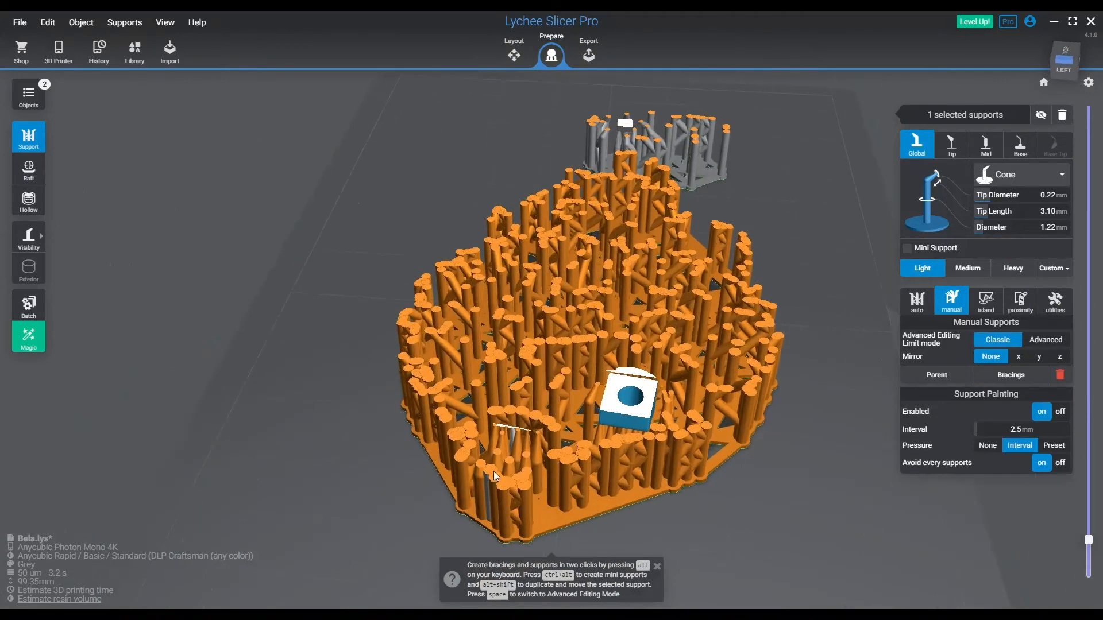
pyautogui.scroll(1, 497, 460)
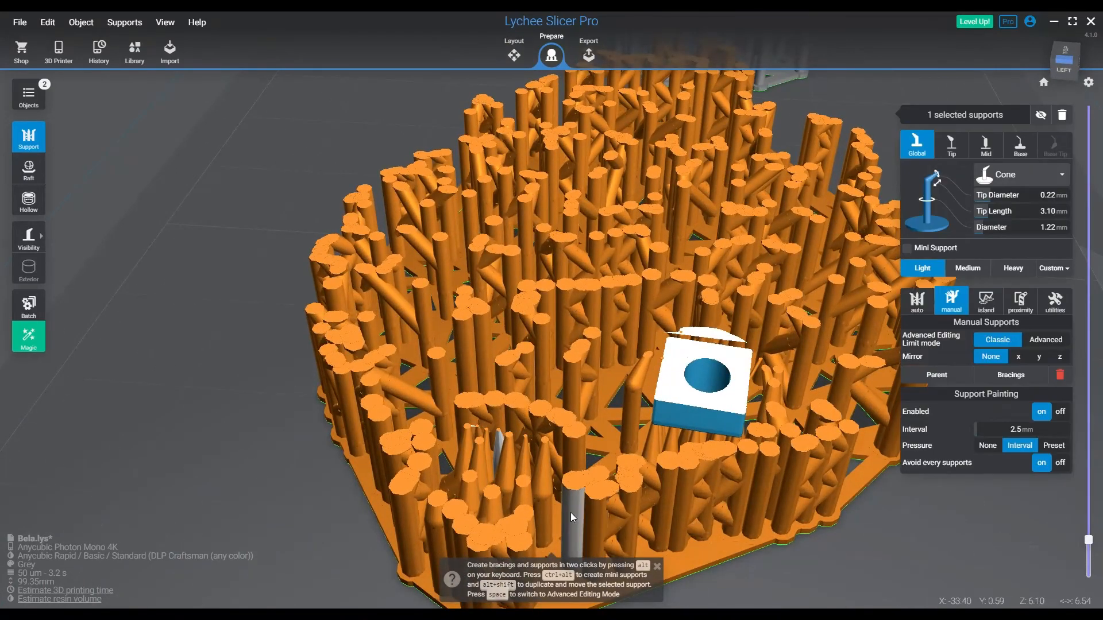
pyautogui.press('Up')
pyautogui.press('Up')
pyautogui.press('Up')
pyautogui.press('Up')
pyautogui.press('Up')
pyautogui.press('Up')
pyautogui.press('Up')
pyautogui.press('Up')
pyautogui.press('Up')
pyautogui.press('Up')
pyautogui.press('Up')
pyautogui.press('Up')
pyautogui.press('Up')
pyautogui.press('Up')
pyautogui.press('Up')
pyautogui.press('Up')
pyautogui.press('Up')
pyautogui.press('Up')
pyautogui.press('Up')
pyautogui.press('Up')
pyautogui.press('Up')
pyautogui.press('Up')
pyautogui.press('Up')
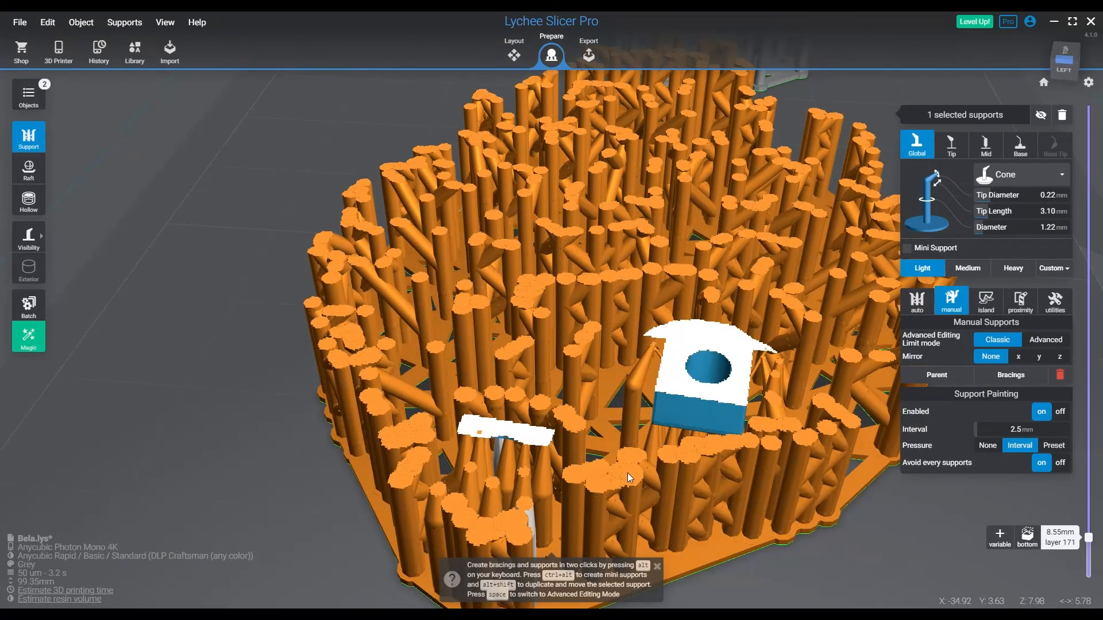
pyautogui.press('Down')
pyautogui.press('Down')
pyautogui.press('Down')
pyautogui.press('Down')
pyautogui.press('Down')
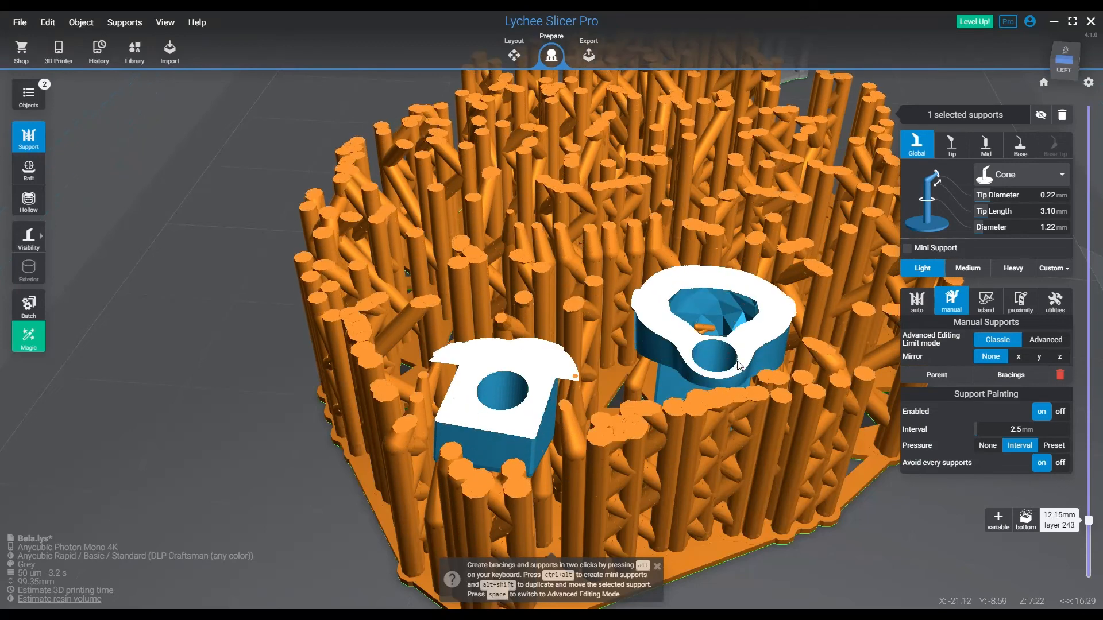
pyautogui.press('Down')
pyautogui.press('Down')
pyautogui.press('Down')
pyautogui.press('Down')
pyautogui.press('Down')
pyautogui.press('Down')
pyautogui.press('Down')
pyautogui.press('Down')
pyautogui.press('Down')
pyautogui.press('Down')
pyautogui.press('Down')
pyautogui.press('Down')
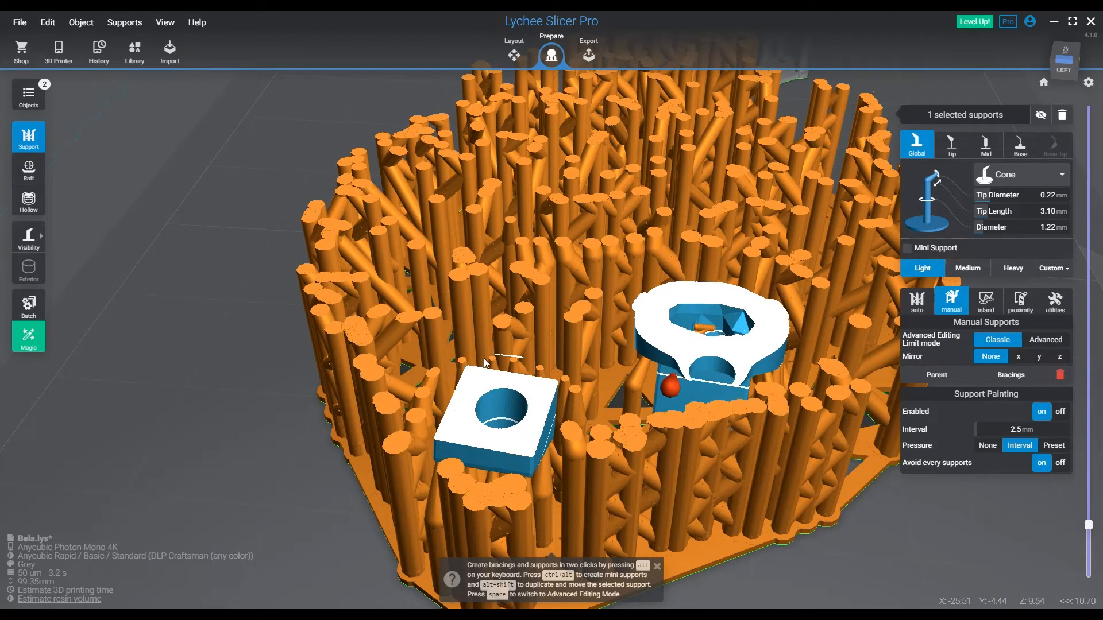
pyautogui.press('Down')
pyautogui.press('Down')
pyautogui.press('Down')
pyautogui.press('Down')
pyautogui.press('Down')
pyautogui.press('Down')
pyautogui.press('Down')
pyautogui.press('Down')
pyautogui.press('Down')
pyautogui.press('Down')
pyautogui.press('Down')
pyautogui.press('Down')
pyautogui.press('Down')
pyautogui.press('Down')
pyautogui.press('Down')
pyautogui.press('Down')
pyautogui.press('Down')
pyautogui.press('Down')
pyautogui.press('Down')
pyautogui.press('Down')
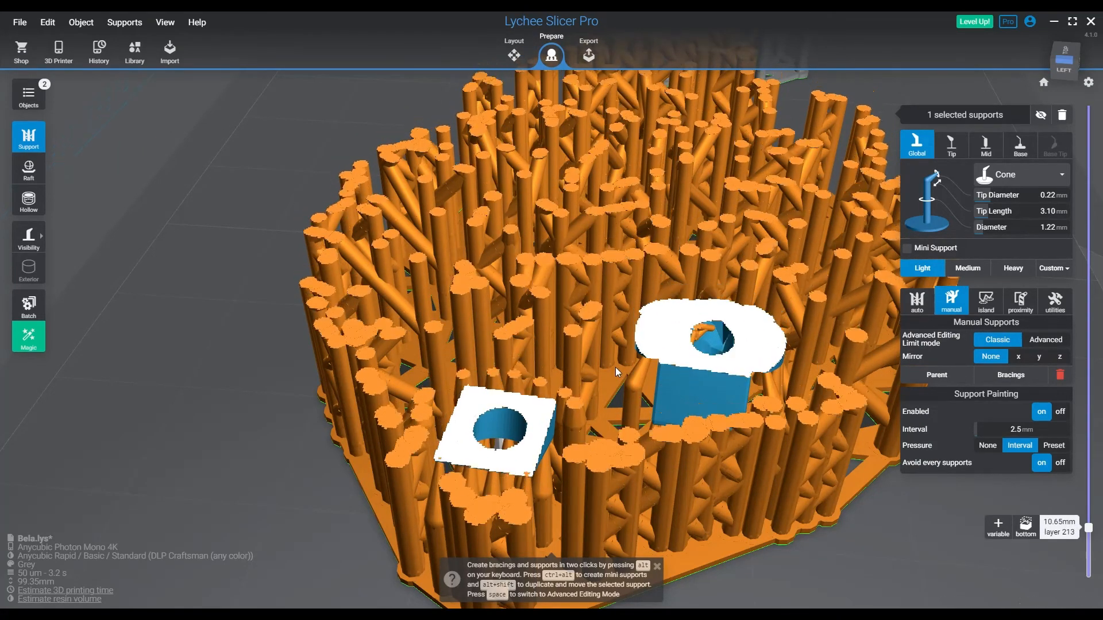
pyautogui.press('Up')
pyautogui.press('Up')
pyautogui.press('Up')
pyautogui.press('Up')
pyautogui.press('Up')
pyautogui.press('Up')
pyautogui.press('Up')
pyautogui.press('Up')
pyautogui.press('Up')
pyautogui.press('Up')
pyautogui.press('Up')
pyautogui.press('Up')
pyautogui.press('Up')
pyautogui.press('Up')
pyautogui.press('Up')
pyautogui.press('Up')
pyautogui.press('Up')
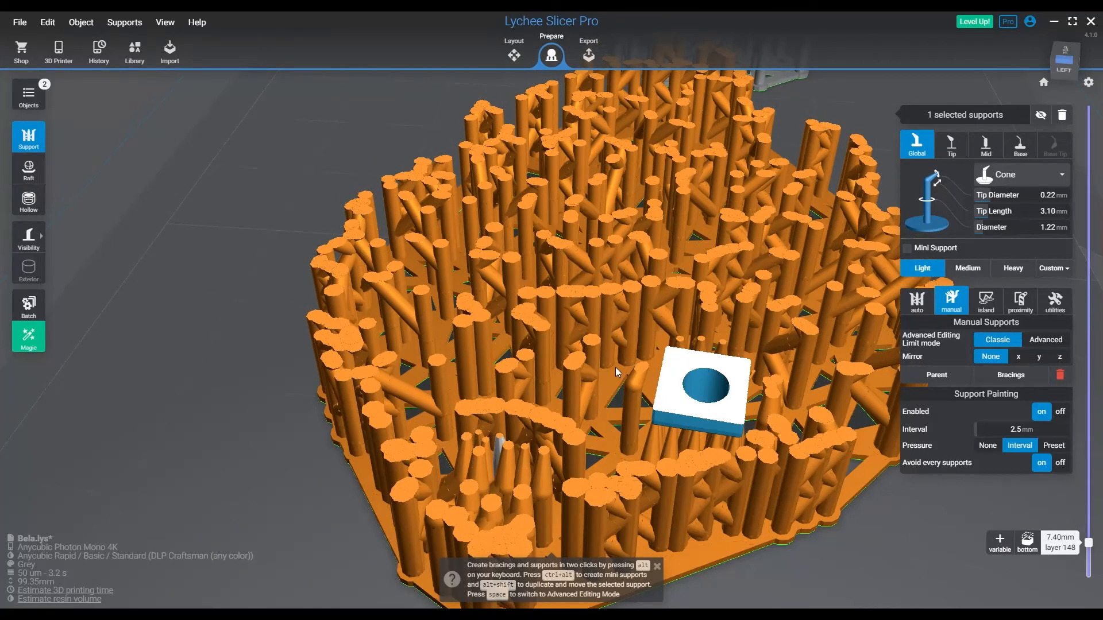
pyautogui.press('Up')
pyautogui.press('Up')
pyautogui.press('Up')
pyautogui.press('Up')
pyautogui.press('Up')
pyautogui.press('Up')
pyautogui.press('Up')
pyautogui.press('Up')
pyautogui.press('Up')
pyautogui.press('Up')
pyautogui.press('Up')
pyautogui.press('Up')
pyautogui.press('Up')
pyautogui.press('Up')
pyautogui.press('Up')
pyautogui.press('Up')
pyautogui.press('Up')
pyautogui.press('Up')
pyautogui.press('Up')
pyautogui.press('Up')
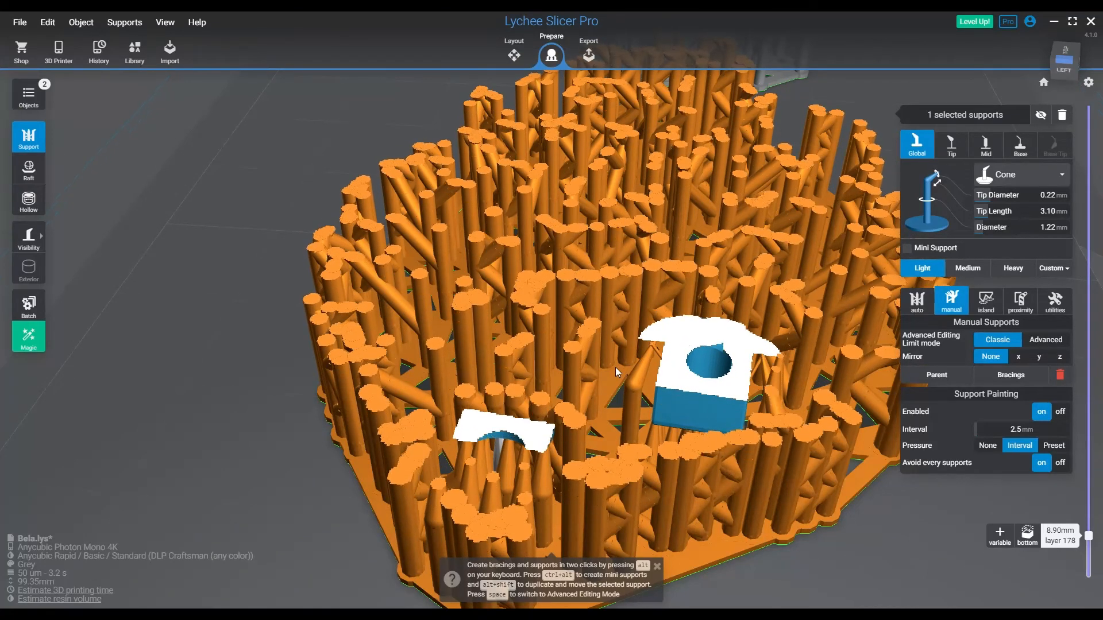
pyautogui.press('Up')
pyautogui.press('Up')
pyautogui.press('Up')
pyautogui.press('Up')
pyautogui.press('Up')
pyautogui.press('Up')
pyautogui.press('Up')
pyautogui.press('Up')
pyautogui.press('Up')
pyautogui.press('Up')
pyautogui.press('Up')
pyautogui.press('Up')
pyautogui.press('Up')
pyautogui.press('Up')
pyautogui.press('Up')
pyautogui.press('Up')
pyautogui.press('Up')
pyautogui.press('Up')
pyautogui.press('Up')
pyautogui.press('Up')
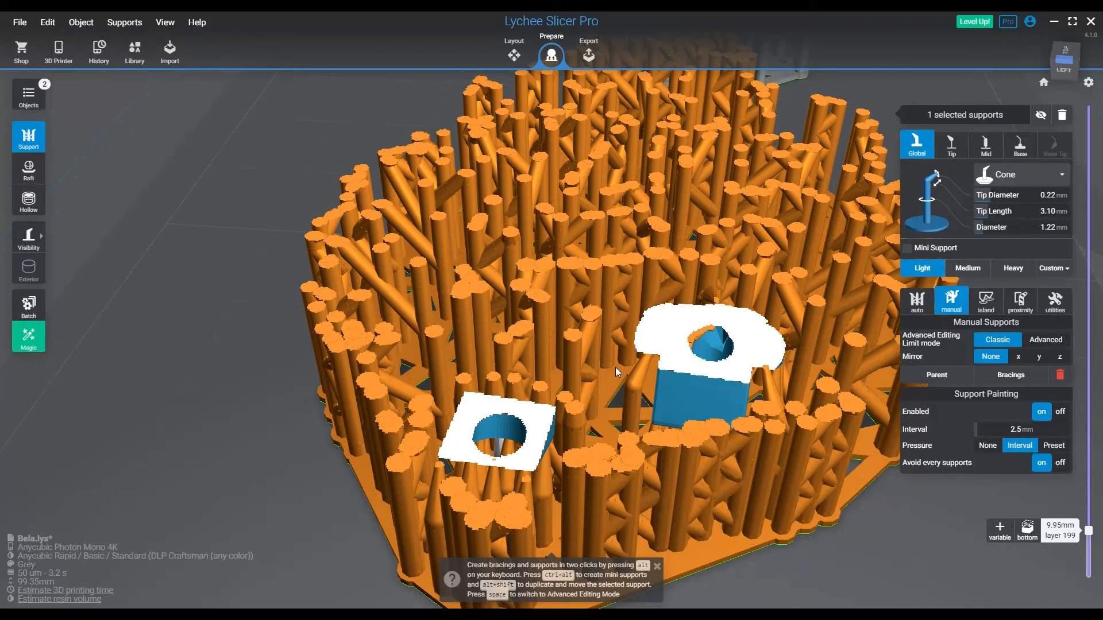
# - Step up through the layers from about 10 to 11 mm and inspect the supports beneath both foot pegs from below
pyautogui.press('Up')
pyautogui.press('Up')
pyautogui.press('Up')
pyautogui.press('Up')
pyautogui.press('Up')
pyautogui.press('Up')
pyautogui.press('Up')
pyautogui.press('Up')
pyautogui.press('Up')
pyautogui.press('Up')
pyautogui.press('Up')
pyautogui.press('Up')
pyautogui.press('Up')
pyautogui.press('Up')
pyautogui.press('Up')
pyautogui.press('Up')
pyautogui.press('Up')
pyautogui.press('Up')
pyautogui.press('Up')
pyautogui.press('Up')
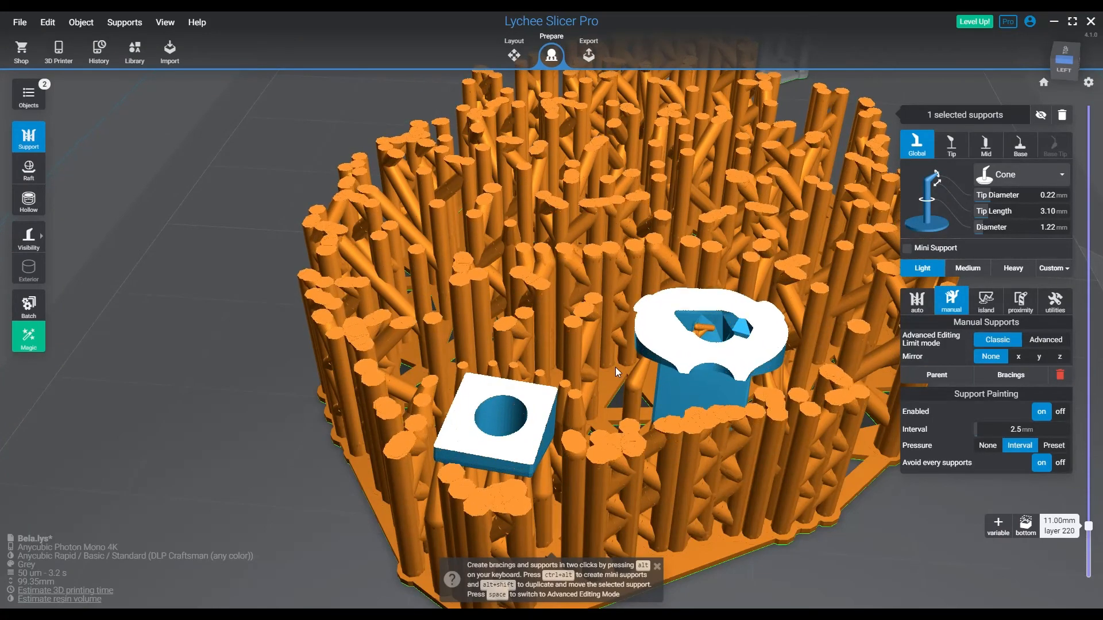
pyautogui.moveTo(574, 438); pyautogui.dragTo(416, 182, button='right')
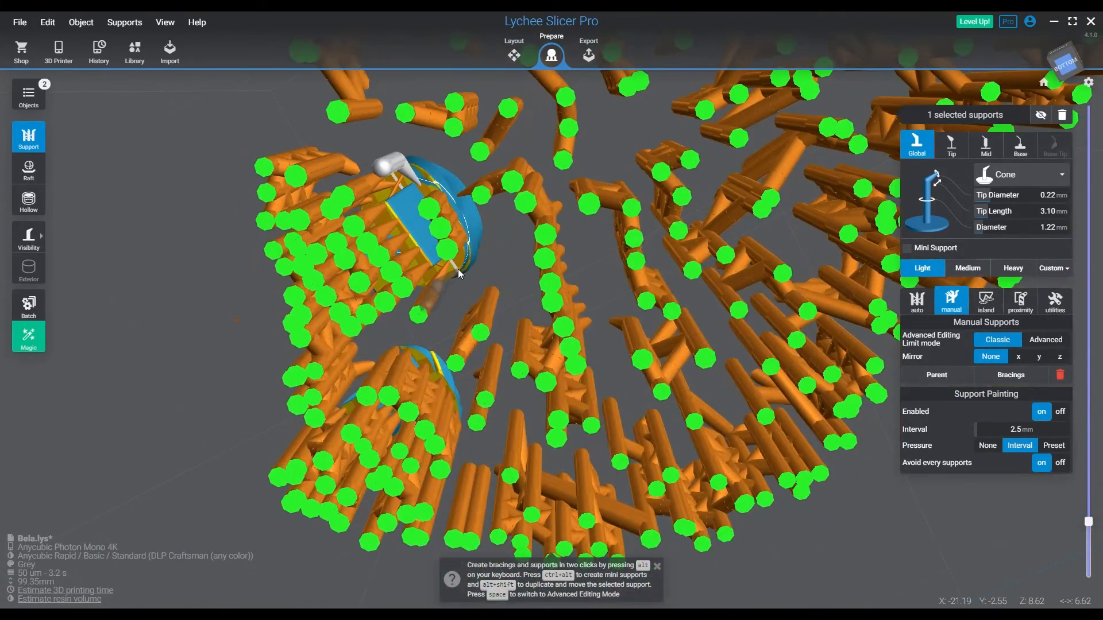
pyautogui.moveTo(540, 346); pyautogui.dragTo(576, 253, button='right')
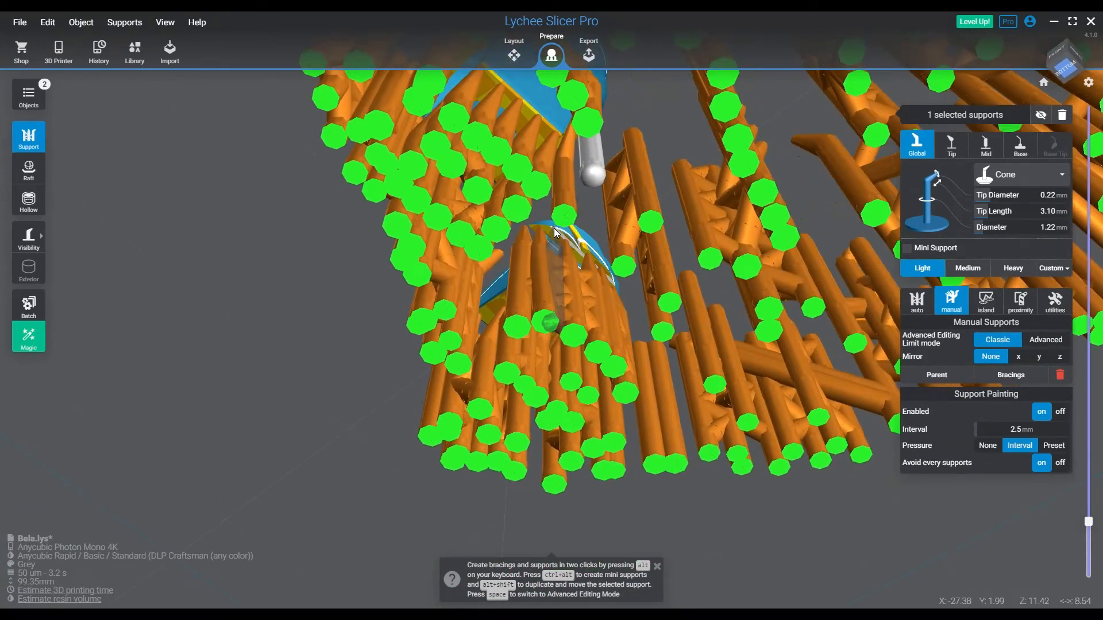
pyautogui.moveTo(606, 315); pyautogui.dragTo(555, 258, button='right')
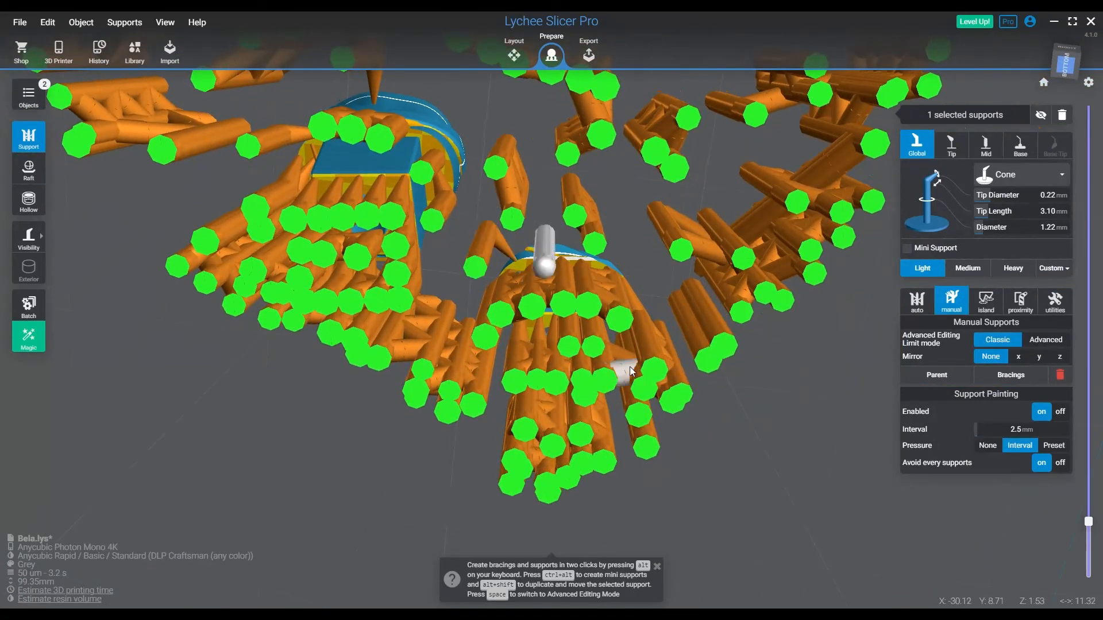
# - Show the whole figure again at full layer height and save the Bela project
pyautogui.click(1044, 84)
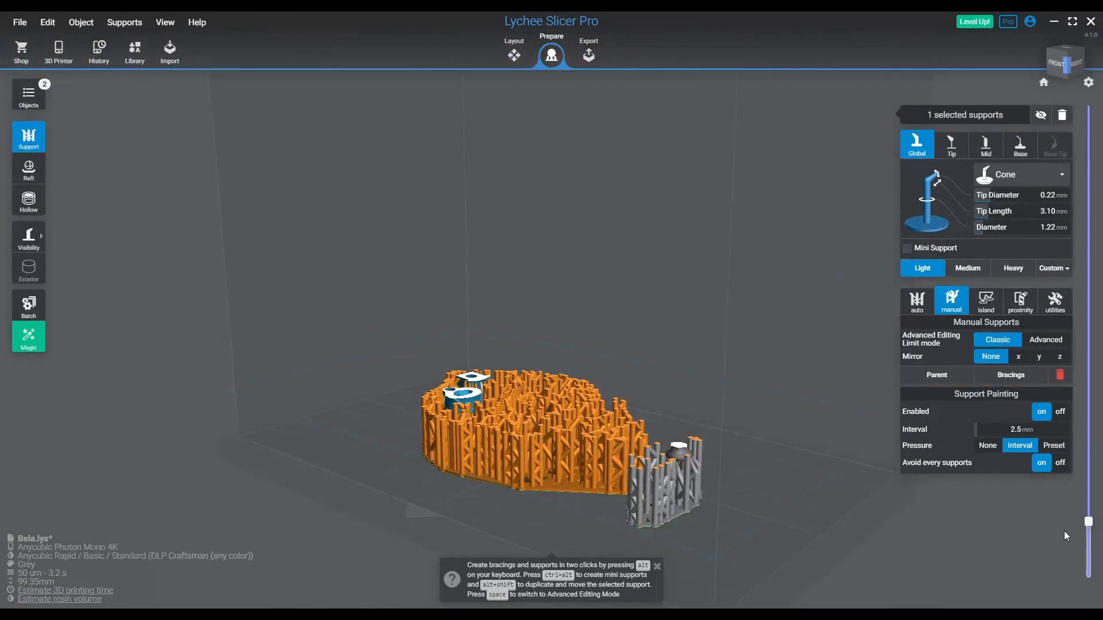
pyautogui.moveTo(1088, 521); pyautogui.dragTo(1090, 106)
pyautogui.moveTo(563, 364); pyautogui.dragTo(760, 368)
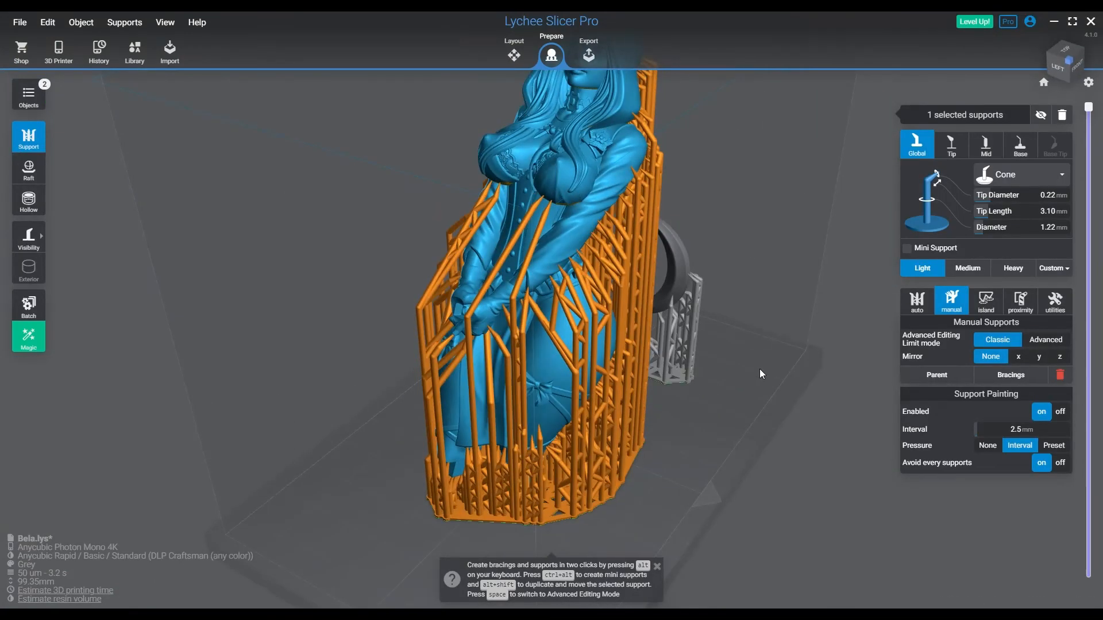
pyautogui.hotkey('ctrl', 's')
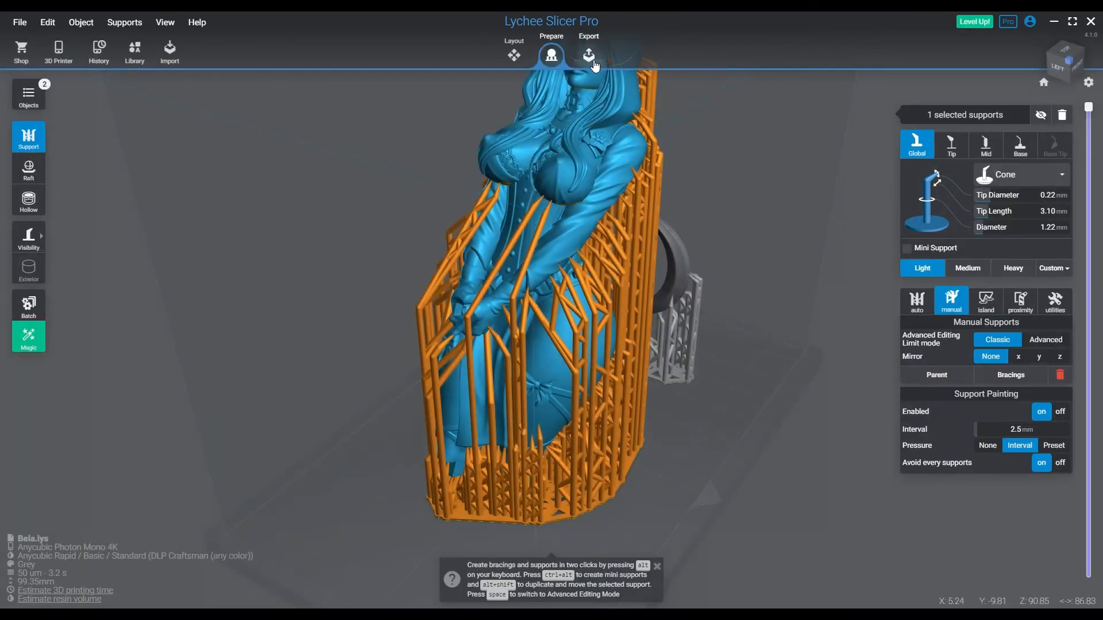
# - Set the slice export's anti-aliasing to Standard and export the slices to the removable drive "ANY4K2" in .pwma format
pyautogui.click(593, 62)
pyautogui.click(1021, 205)
pyautogui.click(1017, 243)
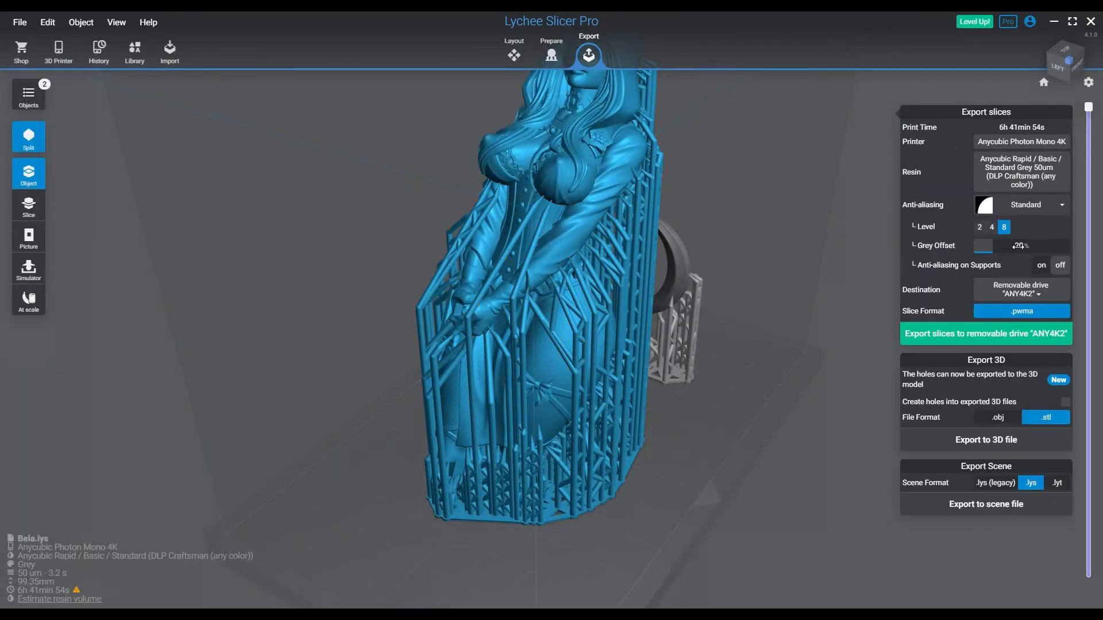
pyautogui.click(996, 343)
pyautogui.click(546, 180)
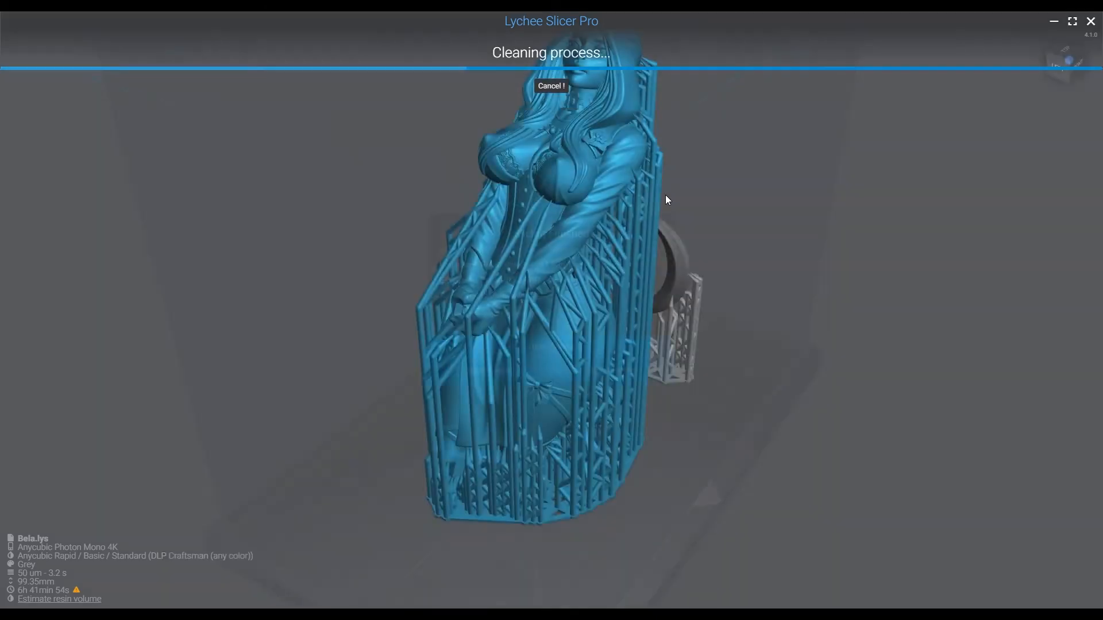
pyautogui.click(662, 247)
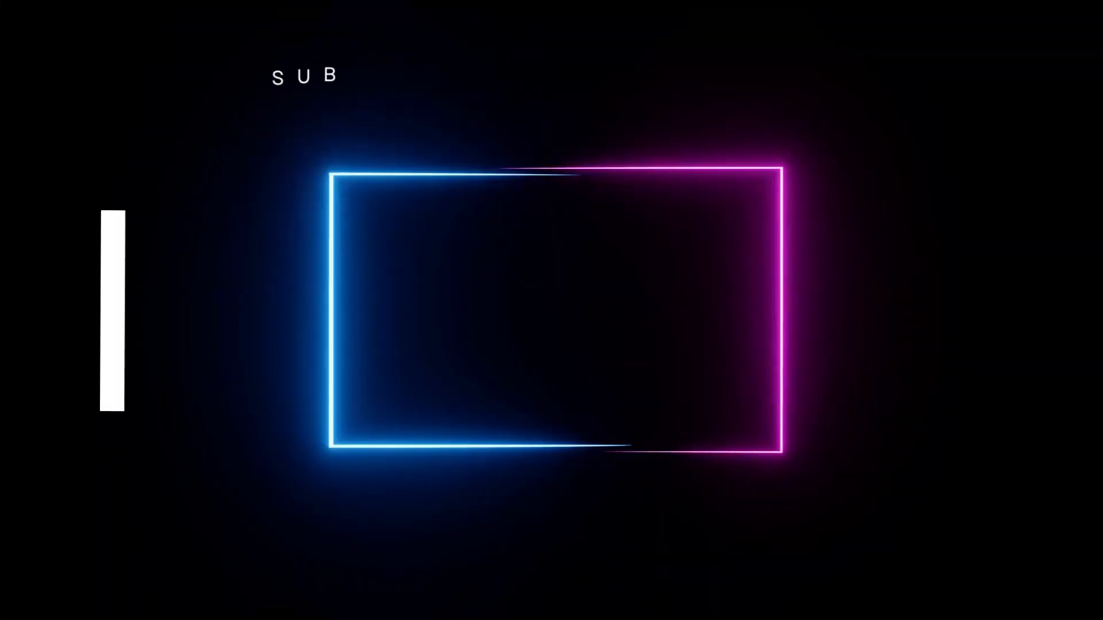